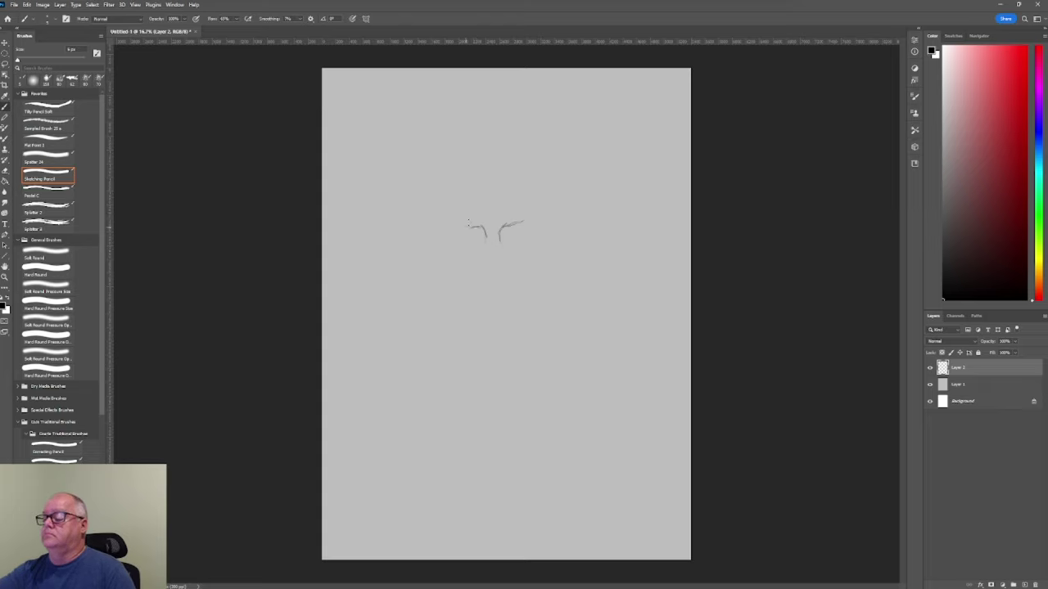
Pencil a short horizontal brow line and a faint vertical nose-bridge line near the top centre.
{"action": "left_click_drag", "start_coordinate": [464, 226], "coordinate": [485, 230]}
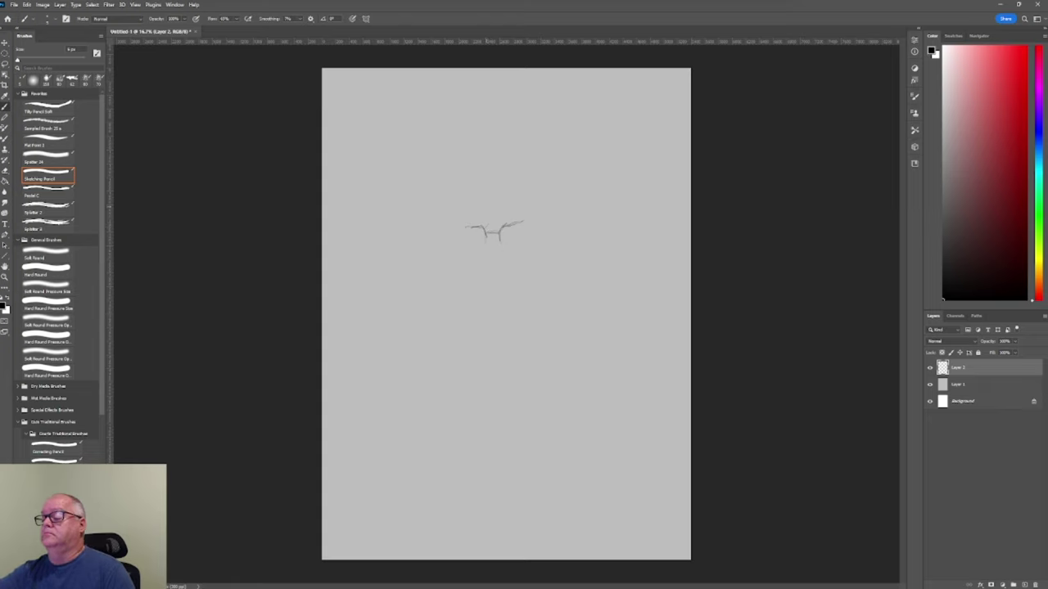
{"action": "left_click_drag", "start_coordinate": [486, 206], "coordinate": [487, 230]}
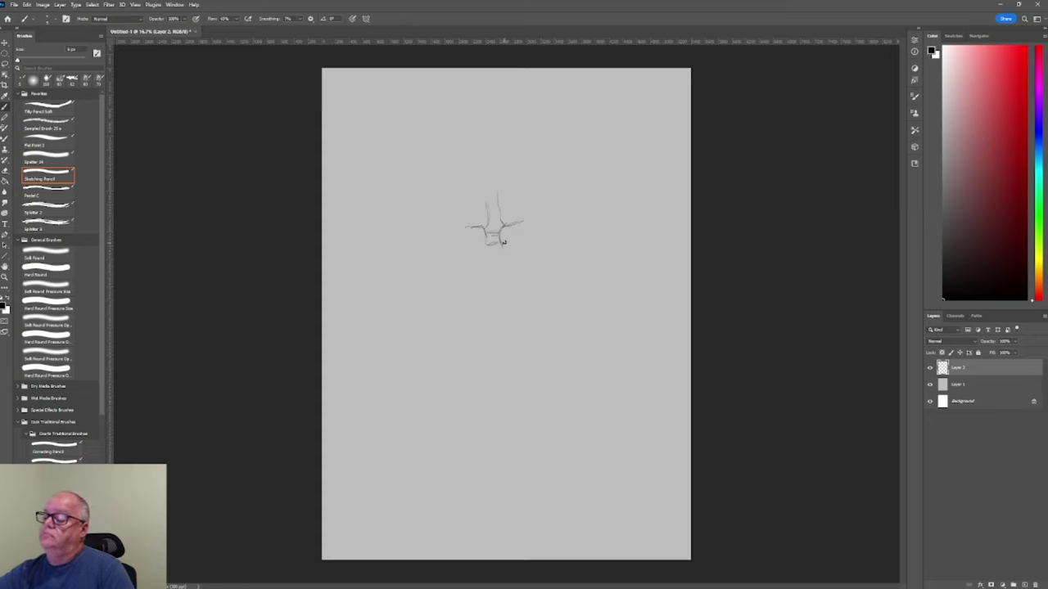
Switch brush tip and sweep a thin line rightward from the nose for the right eye.
{"action": "key", "text": "period"}
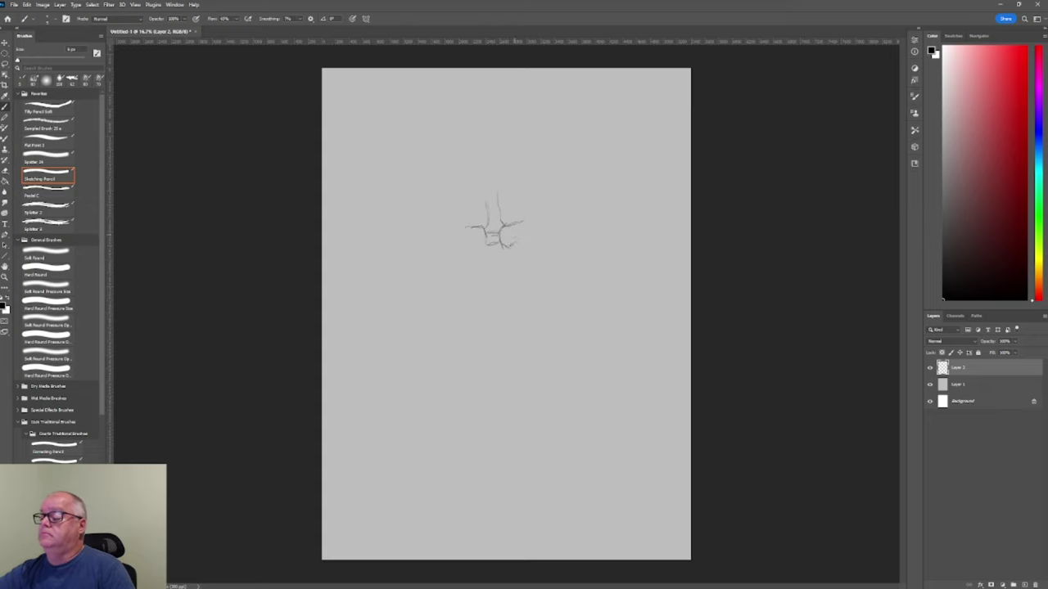
{"action": "left_click_drag", "start_coordinate": [513, 239], "coordinate": [557, 232]}
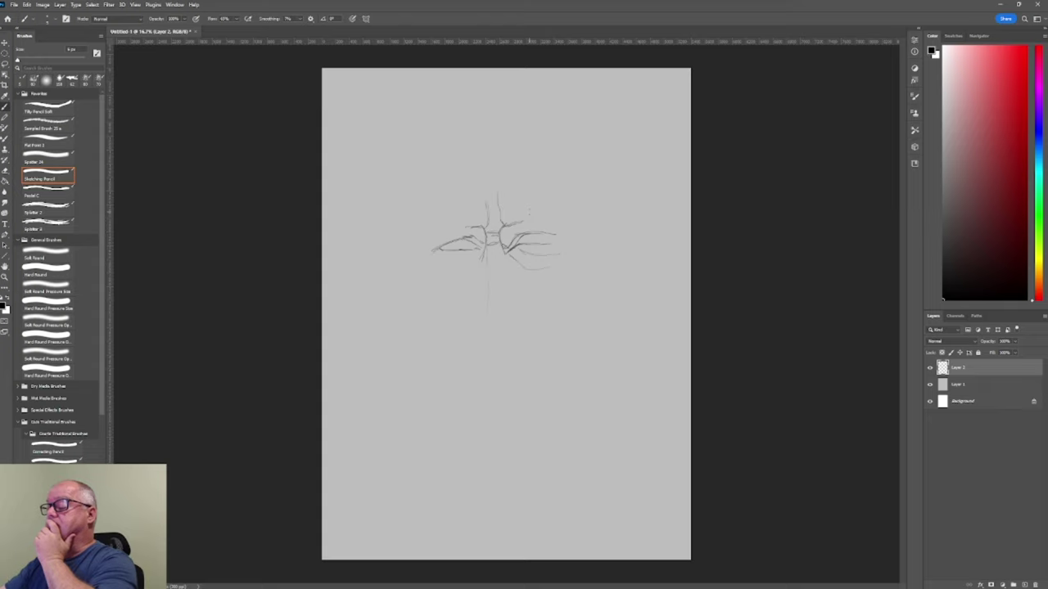
Dab a small mark on the right eye and extend a short stroke along it.
{"action": "left_click", "coordinate": [532, 231]}
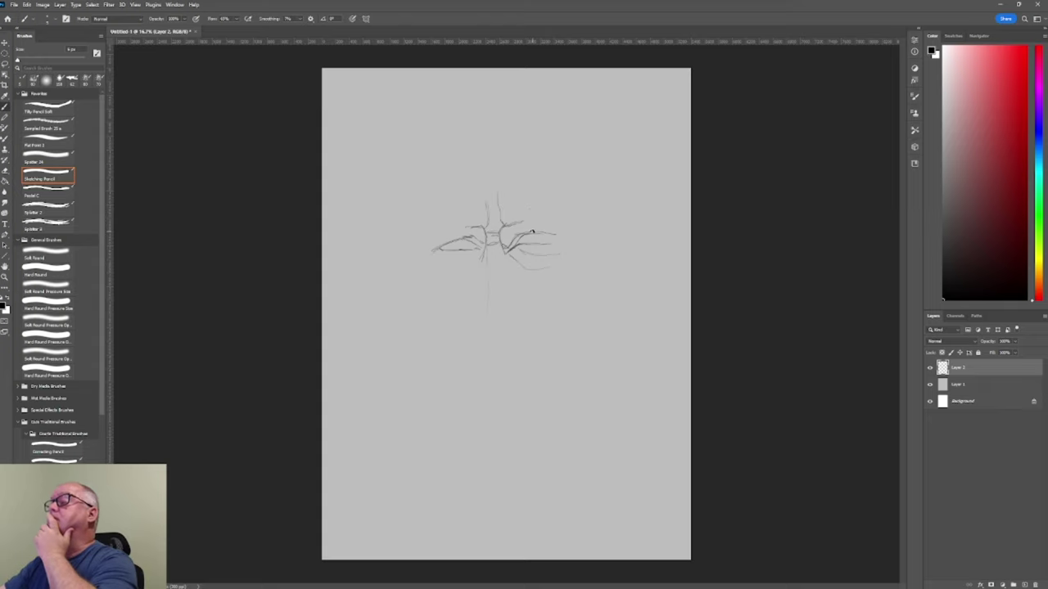
{"action": "left_click_drag", "start_coordinate": [532, 232], "coordinate": [550, 232]}
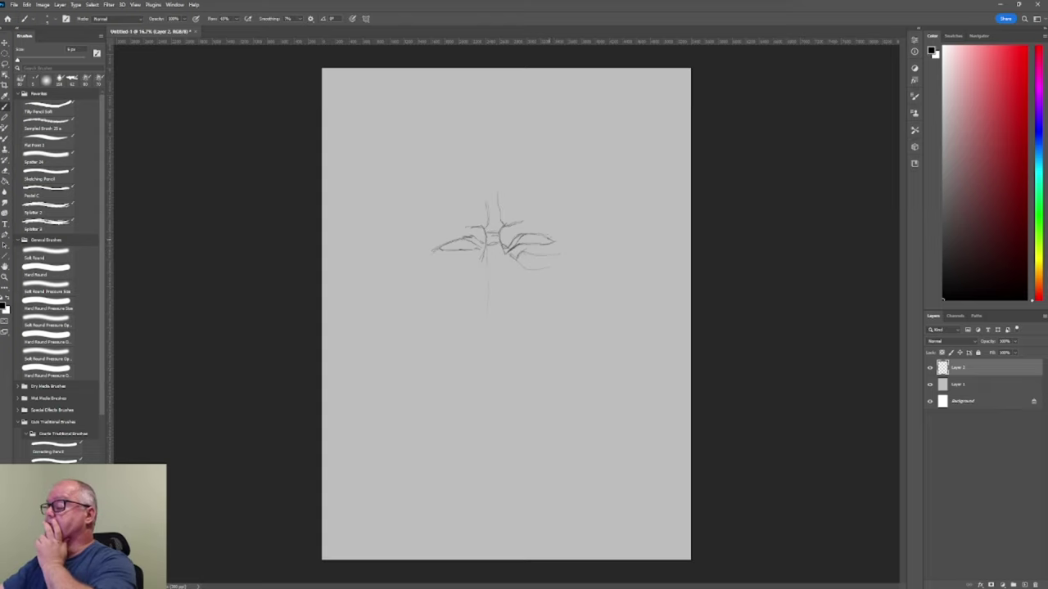
Cycle brush tips back to the Sketching Pencil preset for roughing in the nose.
{"action": "key", "text": "period"}
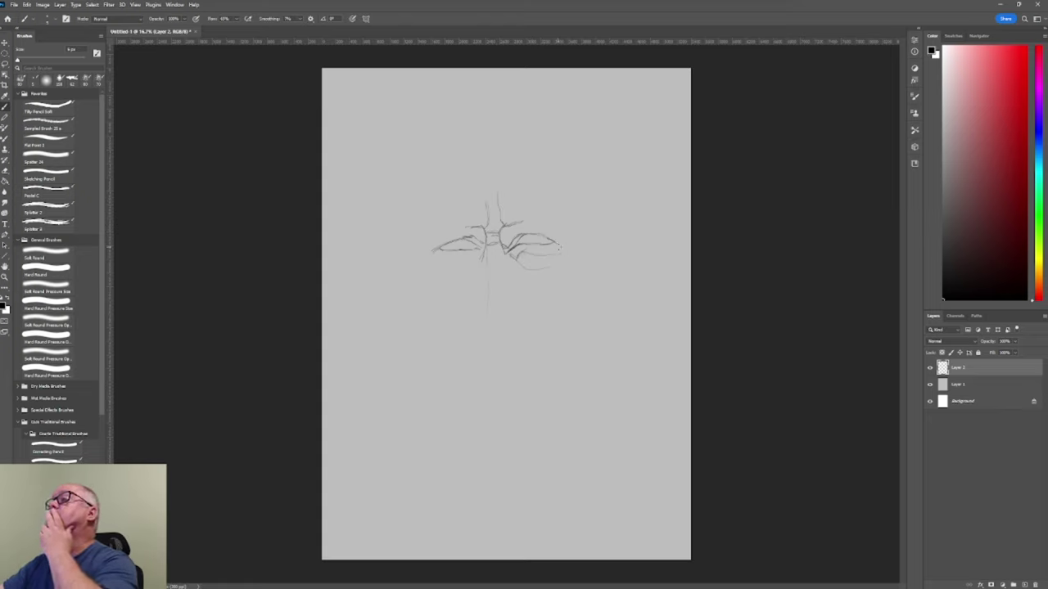
{"action": "key", "text": "period"}
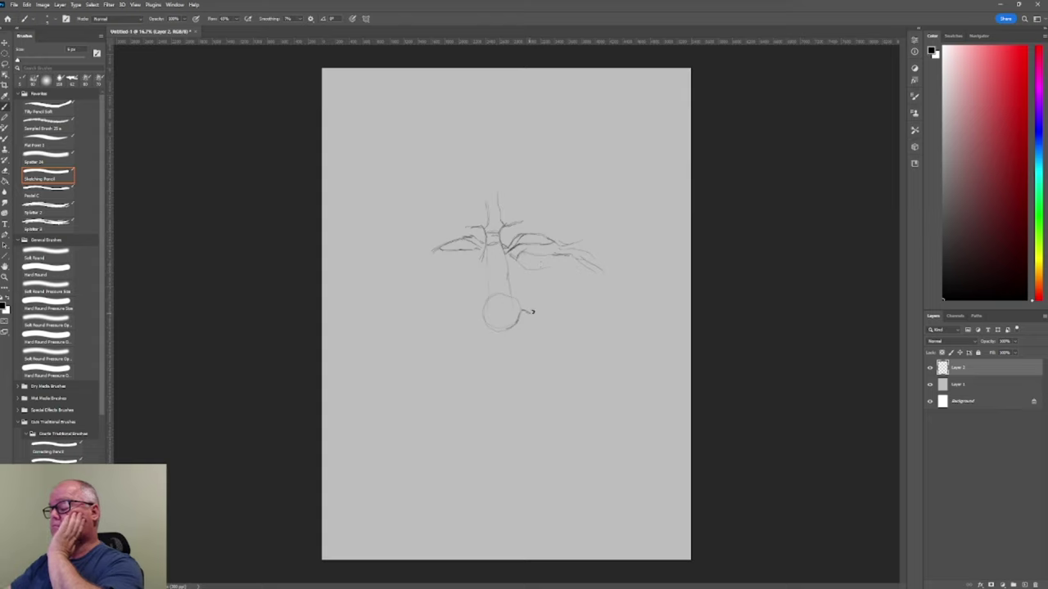
Step the brush tip away and back to the Sketching Pencil preset.
{"action": "key", "text": "bracketleft"}
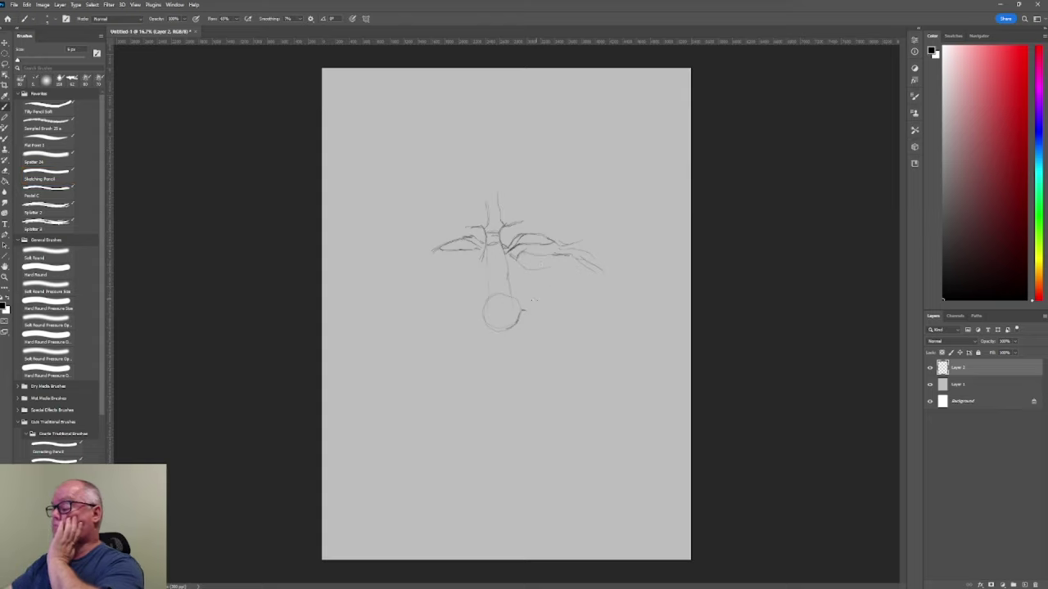
{"action": "key", "text": "bracketright"}
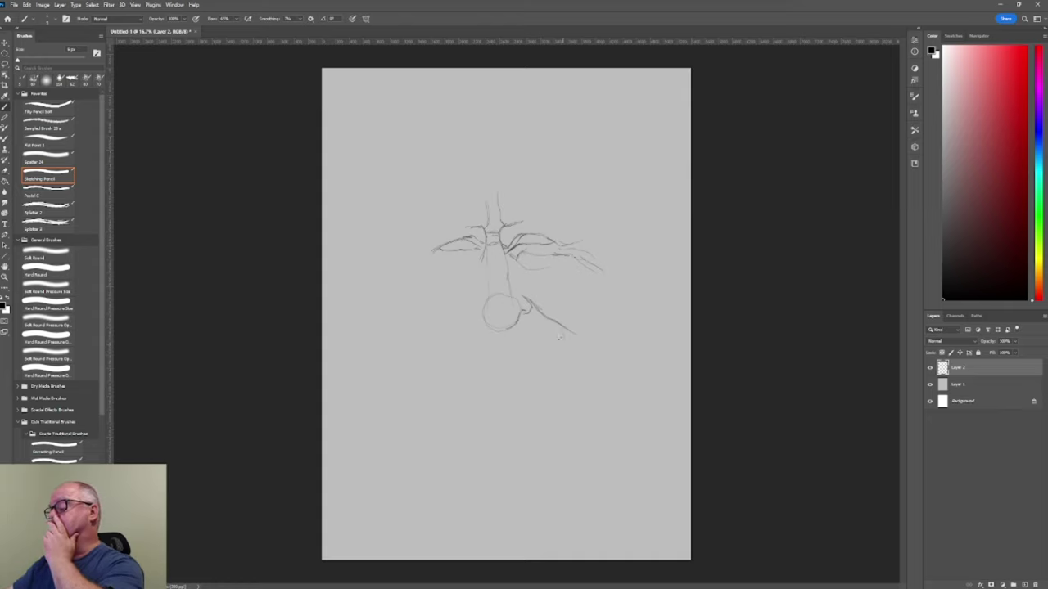
Extend the cheek crease, sketch the left jaw contour and darken the nose tip's bottom edge.
{"action": "left_click_drag", "start_coordinate": [561, 326], "coordinate": [563, 351]}
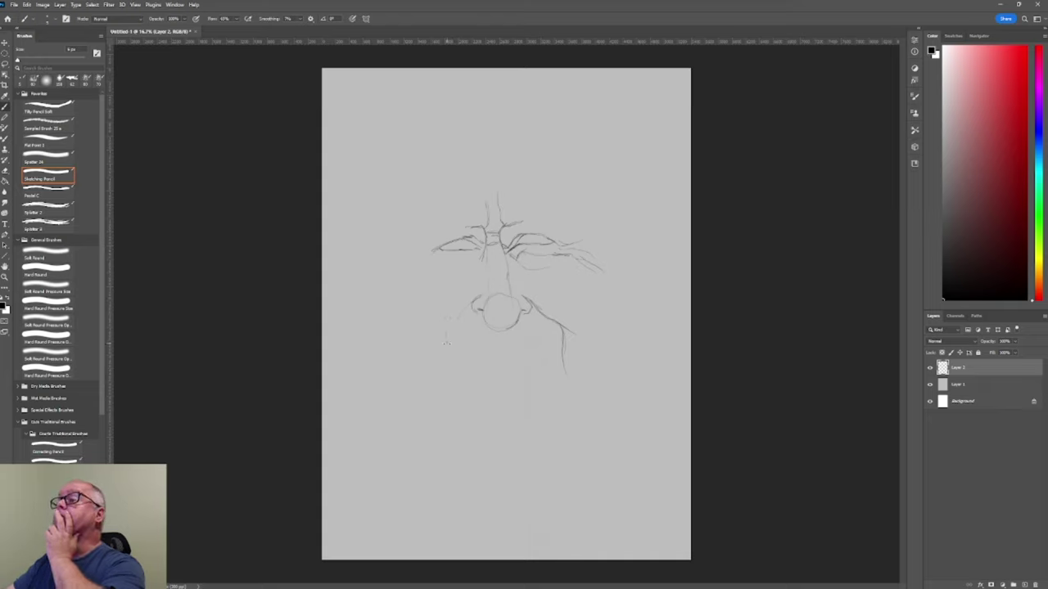
{"action": "mouse_move", "coordinate": [445, 319]}
{"action": "left_mouse_down"}
{"action": "mouse_move", "coordinate": [444, 337]}
{"action": "mouse_move", "coordinate": [471, 300]}
{"action": "left_mouse_up"}
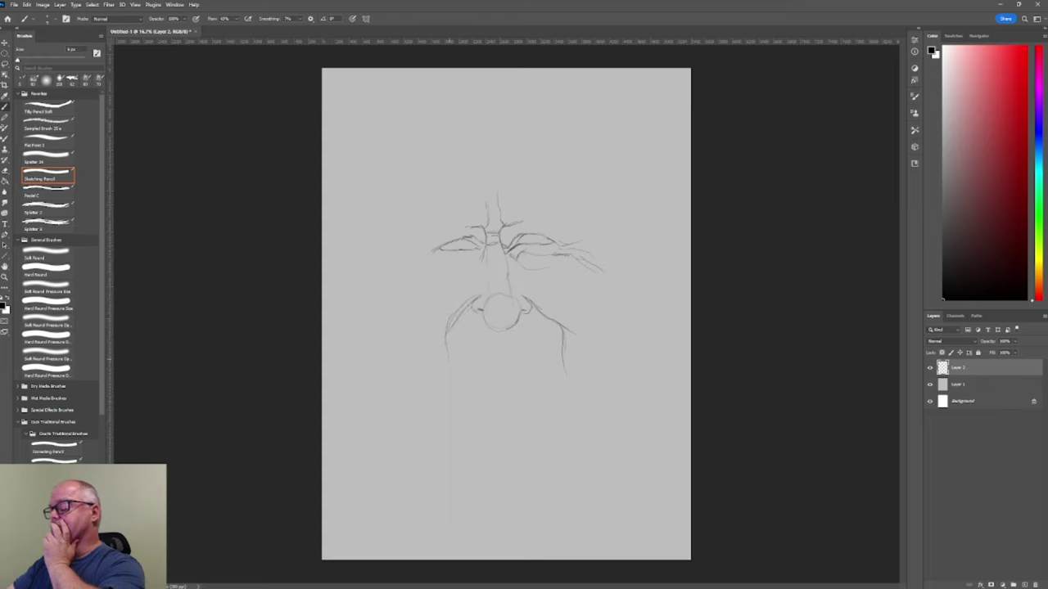
{"action": "left_click_drag", "start_coordinate": [448, 334], "coordinate": [449, 355]}
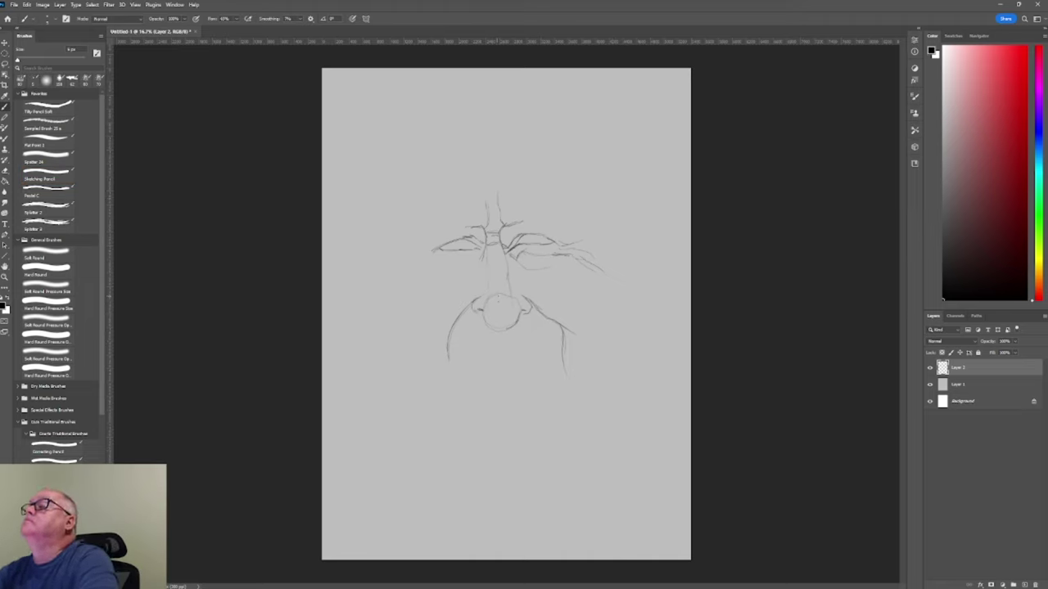
{"action": "left_click_drag", "start_coordinate": [494, 329], "coordinate": [506, 331]}
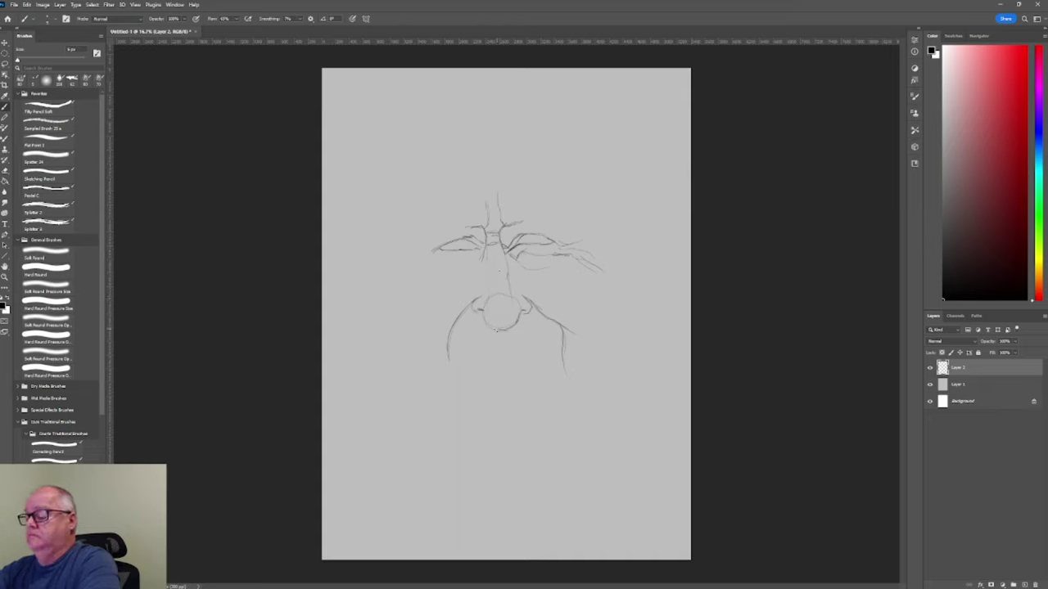
{"action": "left_click", "coordinate": [46, 176]}
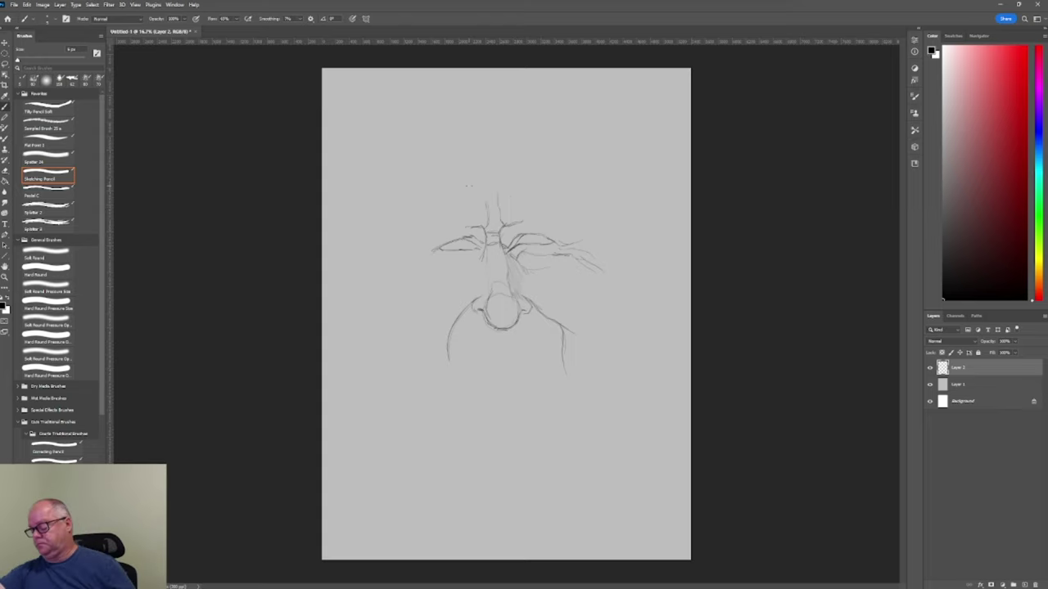
Lasso the strokes above the brows and nudge them slightly up into the forehead.
{"action": "key", "text": "l"}
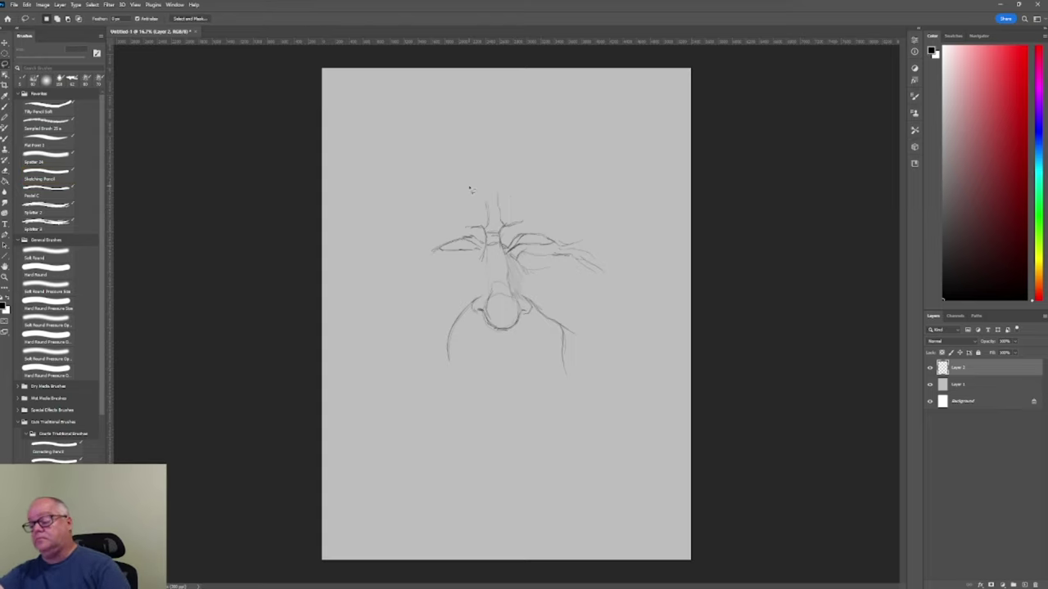
{"action": "mouse_move", "coordinate": [496, 187]}
{"action": "left_mouse_down"}
{"action": "mouse_move", "coordinate": [470, 234]}
{"action": "mouse_move", "coordinate": [506, 239]}
{"action": "mouse_move", "coordinate": [497, 183]}
{"action": "left_mouse_up"}
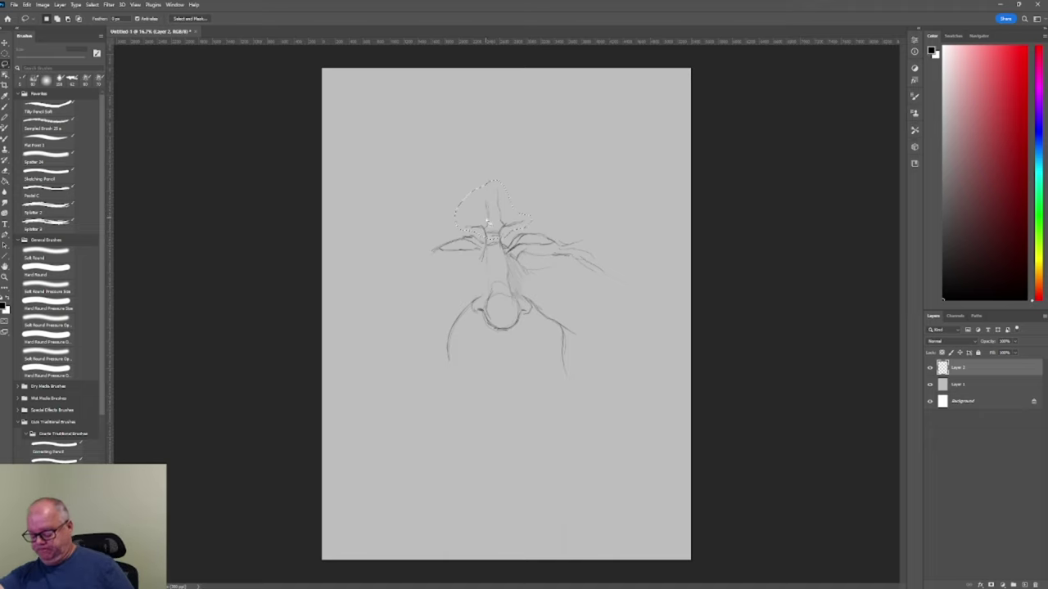
{"action": "key", "text": "v"}
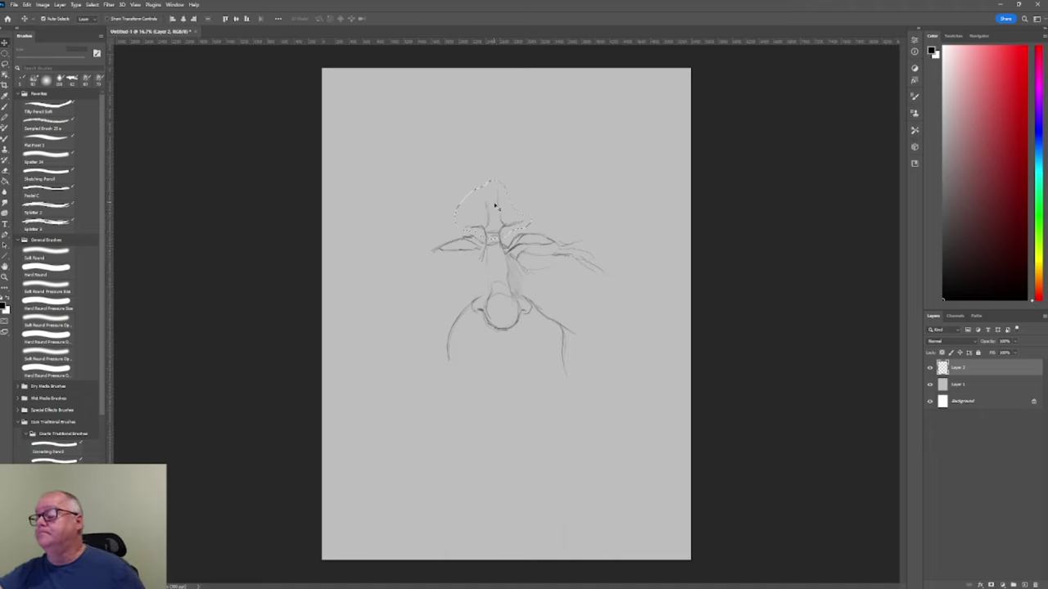
{"action": "left_click_drag", "start_coordinate": [494, 209], "coordinate": [495, 211]}
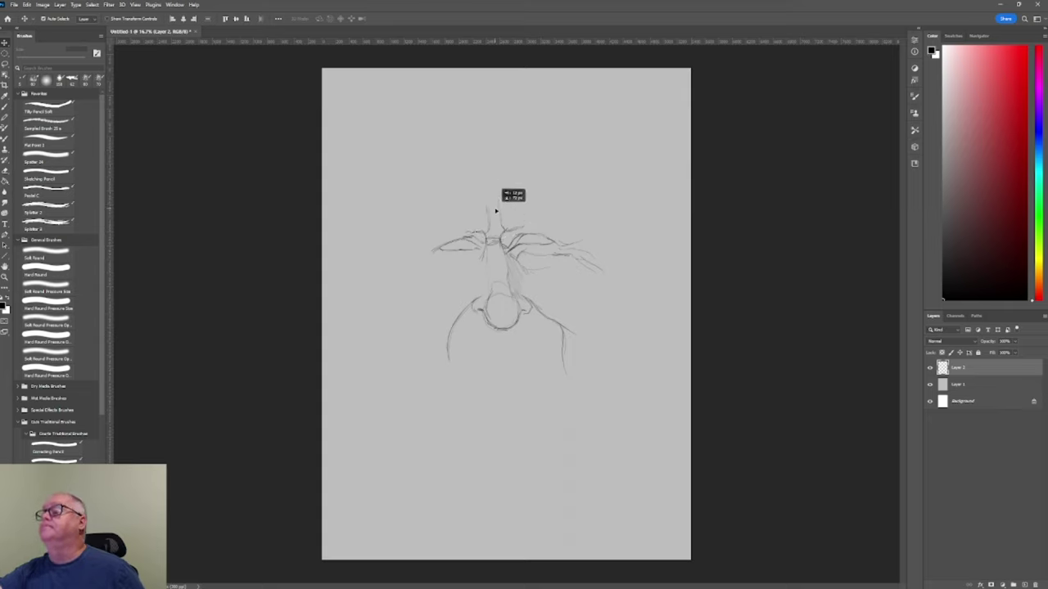
{"action": "left_click_drag", "start_coordinate": [495, 211], "coordinate": [495, 206]}
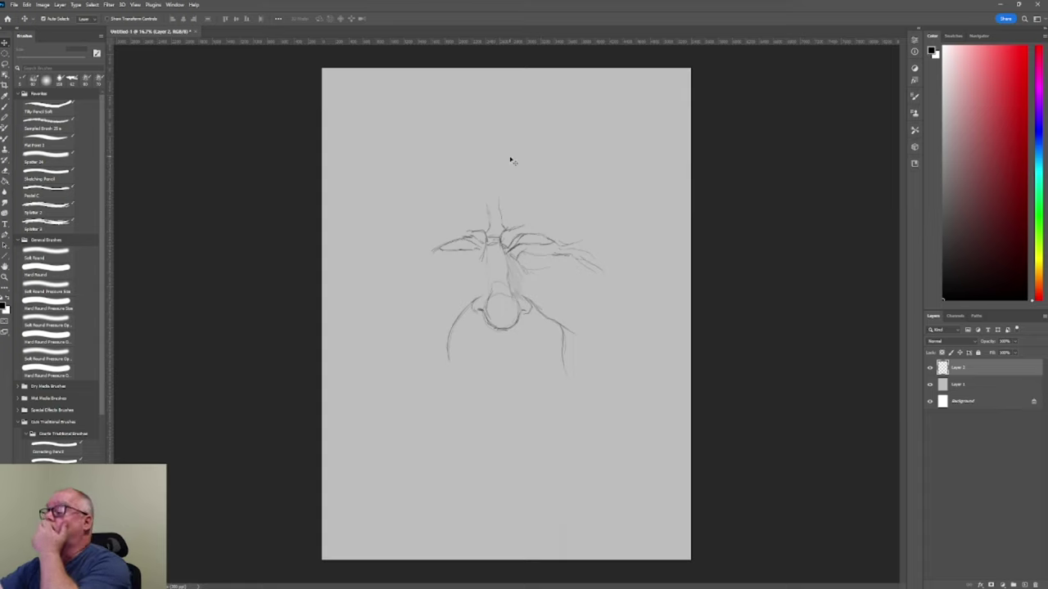
Return to the Brush tool with the Sketching Pencil for forehead wrinkles.
{"action": "key", "text": "b"}
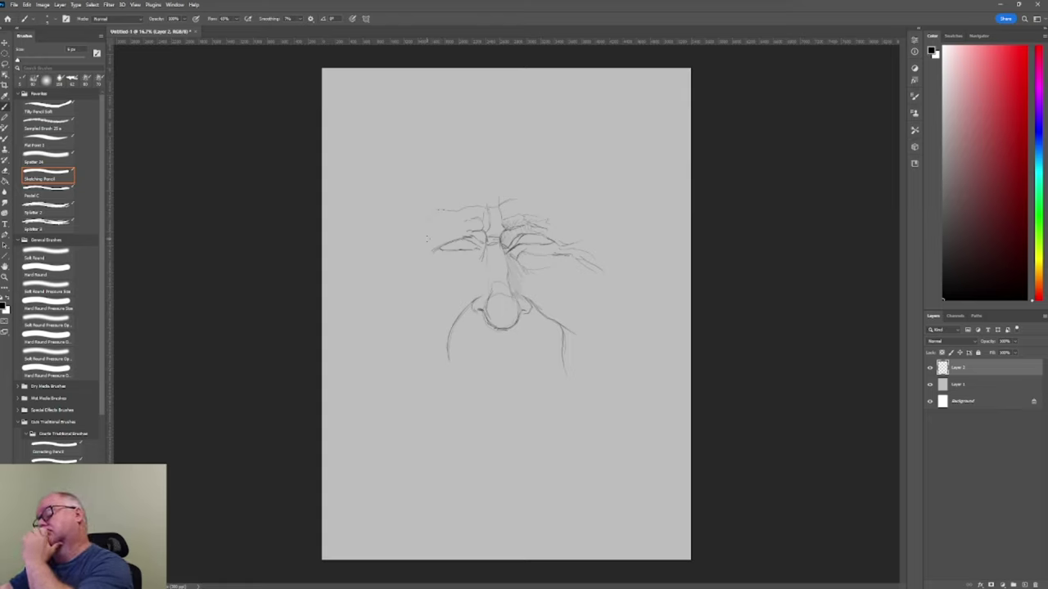
Add a wrinkle stroke on the left forehead and a short chin stroke below the mouth.
{"action": "left_click_drag", "start_coordinate": [426, 221], "coordinate": [462, 207]}
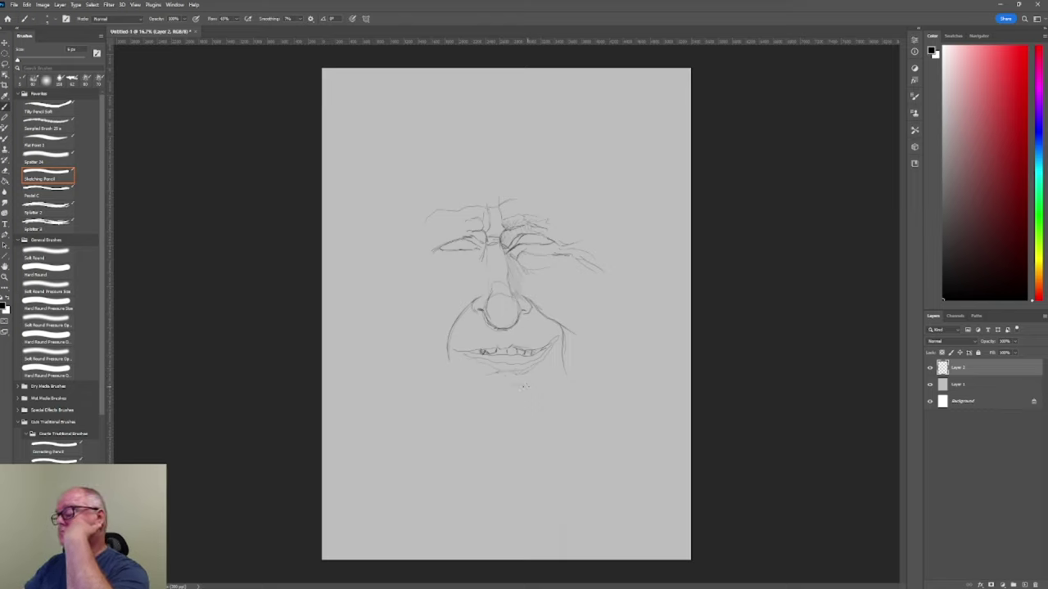
{"action": "left_click_drag", "start_coordinate": [495, 390], "coordinate": [528, 388]}
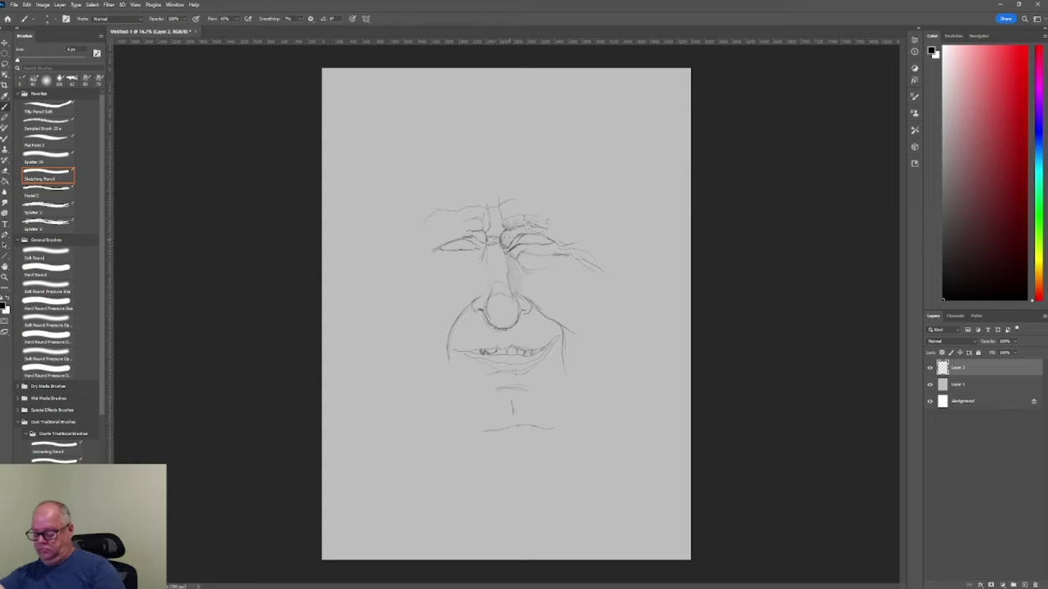
Lasso the chin strokes under the mouth and move them slightly up toward the lips.
{"action": "key", "text": "l"}
{"action": "left_click_drag", "start_coordinate": [538, 398], "coordinate": [454, 420]}
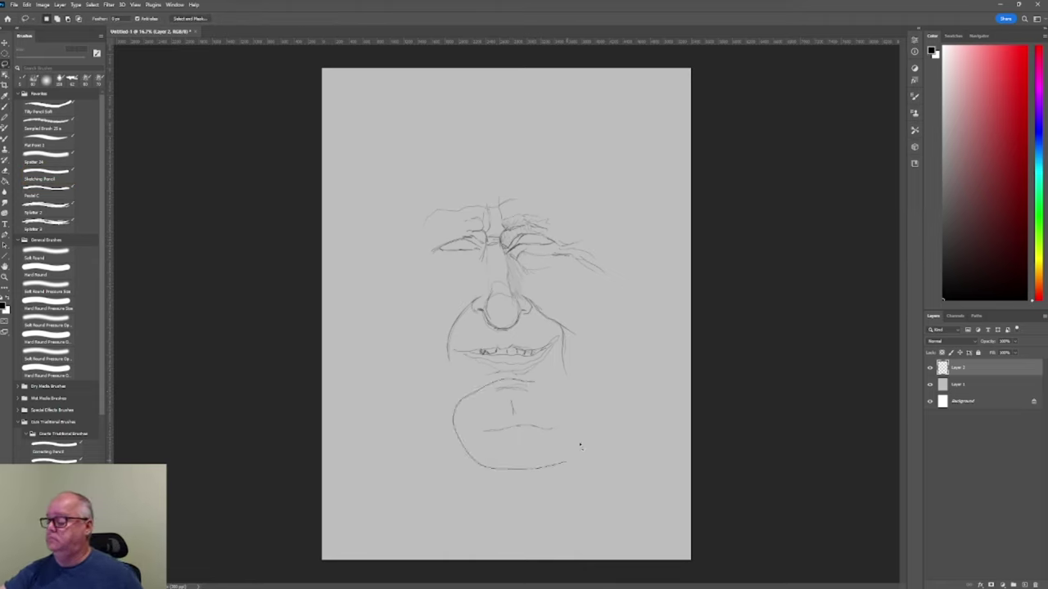
{"action": "left_click_drag", "start_coordinate": [454, 420], "coordinate": [512, 378]}
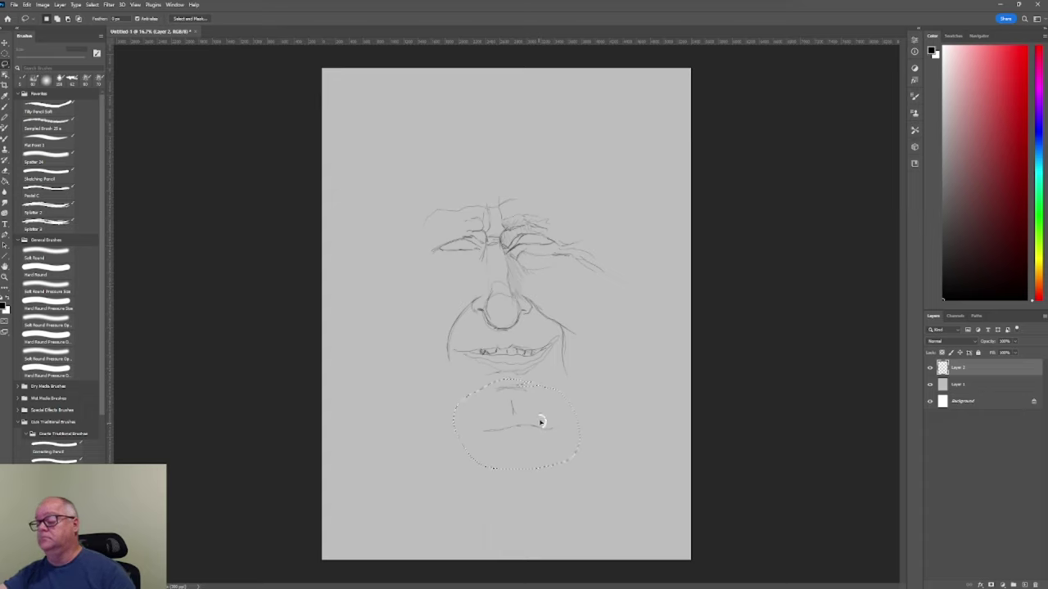
{"action": "left_click_drag", "start_coordinate": [540, 421], "coordinate": [539, 424]}
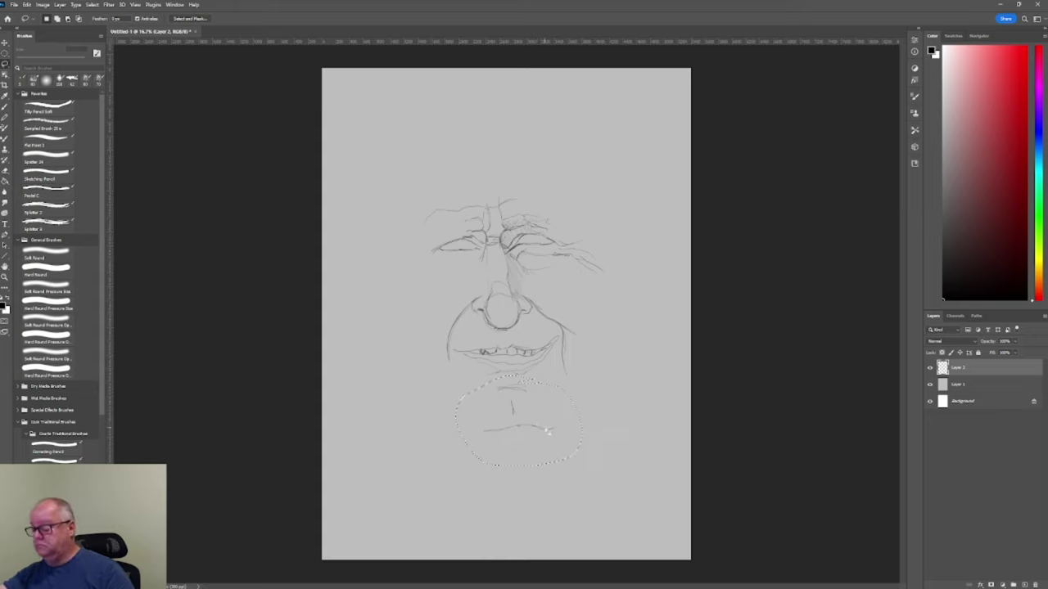
{"action": "key", "text": "v"}
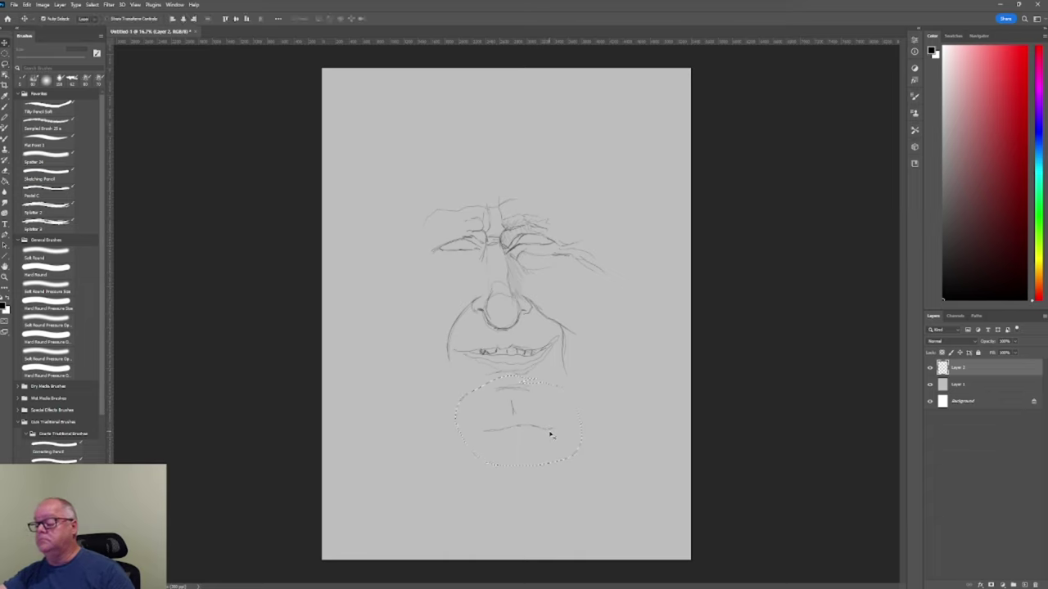
{"action": "left_click_drag", "start_coordinate": [550, 434], "coordinate": [549, 428]}
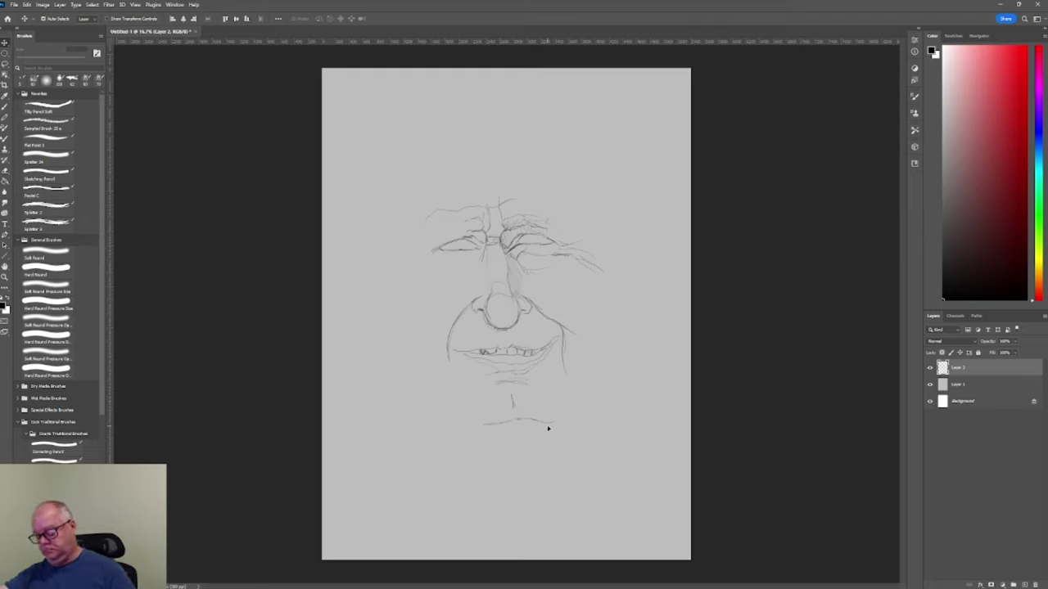
{"action": "key", "text": "ctrl"}
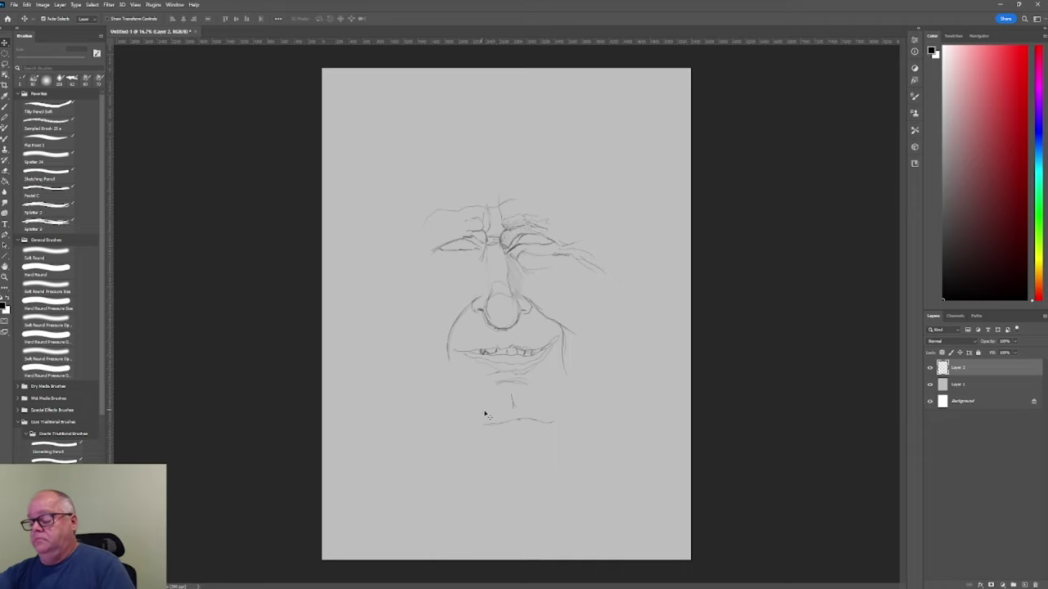
Return to the pencil brush and draw the left jaw stroke down toward the chin.
{"action": "key", "text": "b"}
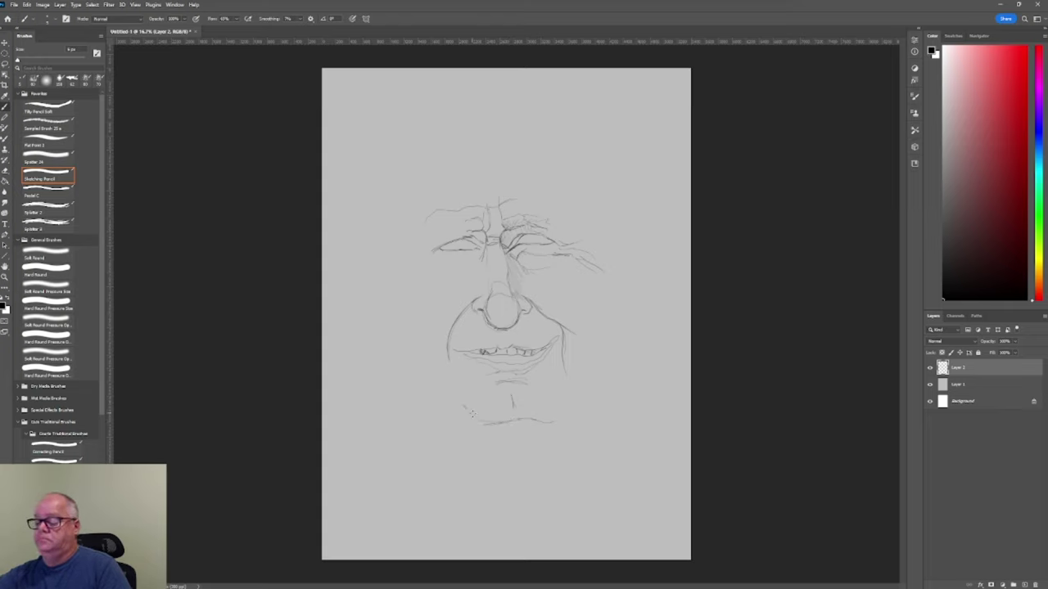
{"action": "left_click_drag", "start_coordinate": [462, 405], "coordinate": [481, 422]}
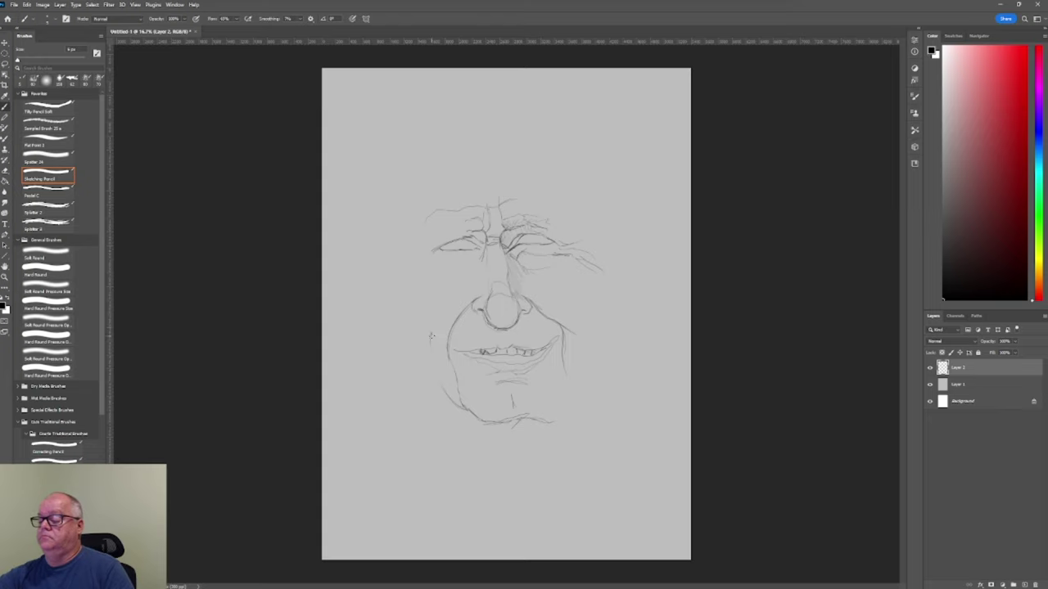
Draw a stroke carrying the left face contour upward beside the cheek.
{"action": "left_click_drag", "start_coordinate": [431, 333], "coordinate": [429, 353]}
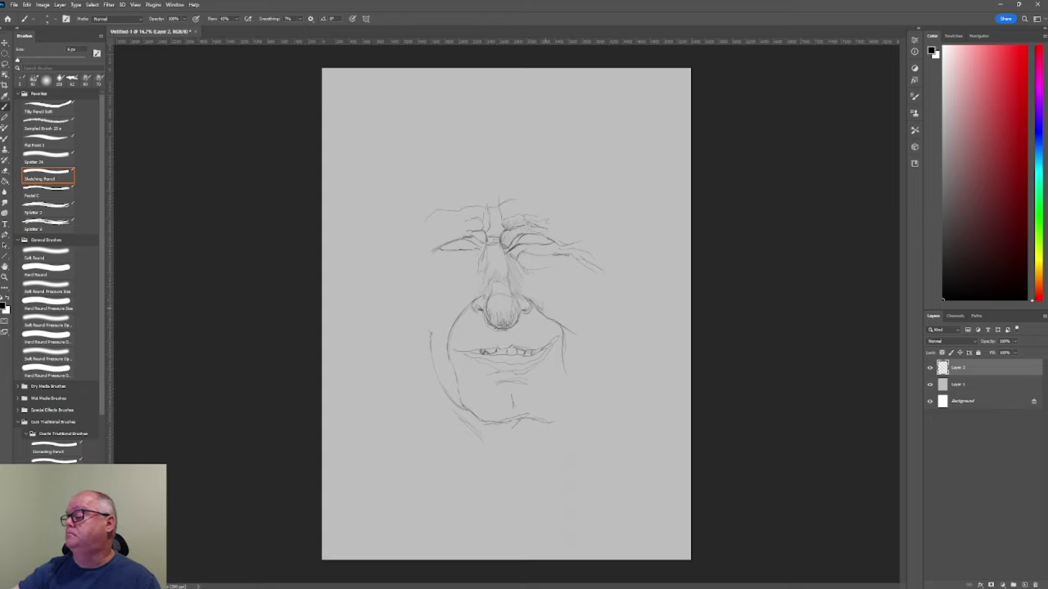
Draw a short stroke marking the right cheek beside the nose.
{"action": "left_click_drag", "start_coordinate": [557, 315], "coordinate": [553, 326]}
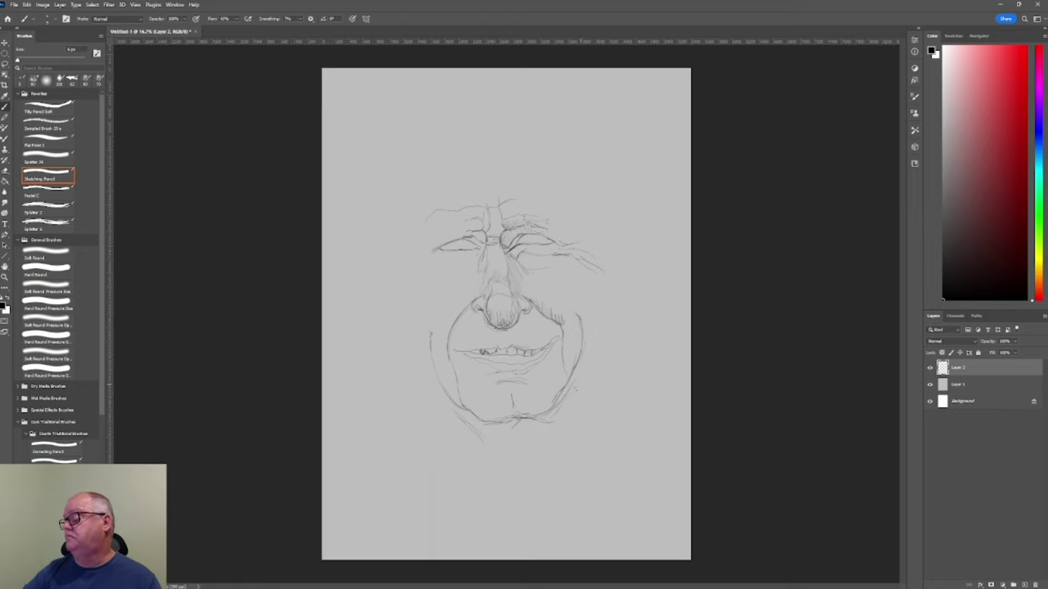
Draw the right jaw line, hatch the right cheek, and extend the contour toward the temple.
{"action": "left_click_drag", "start_coordinate": [578, 381], "coordinate": [588, 373]}
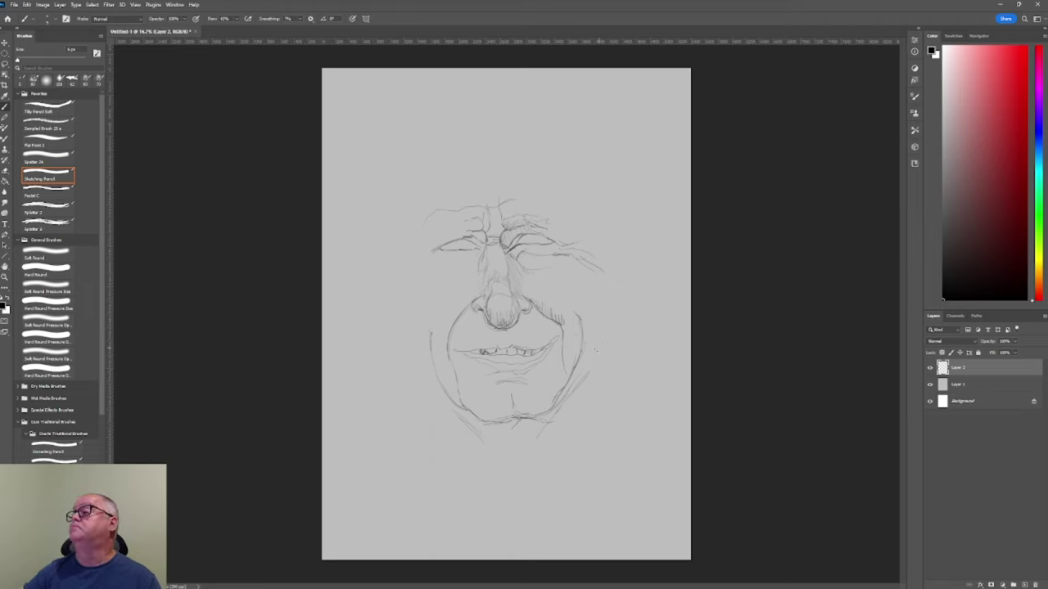
{"action": "left_click_drag", "start_coordinate": [564, 311], "coordinate": [553, 321]}
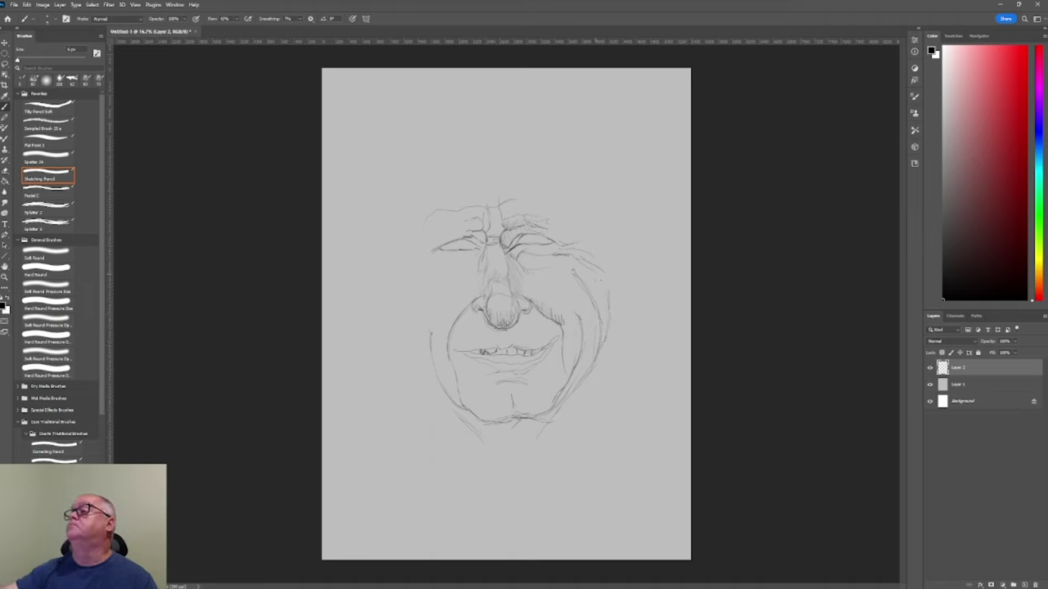
{"action": "left_click_drag", "start_coordinate": [601, 265], "coordinate": [603, 284]}
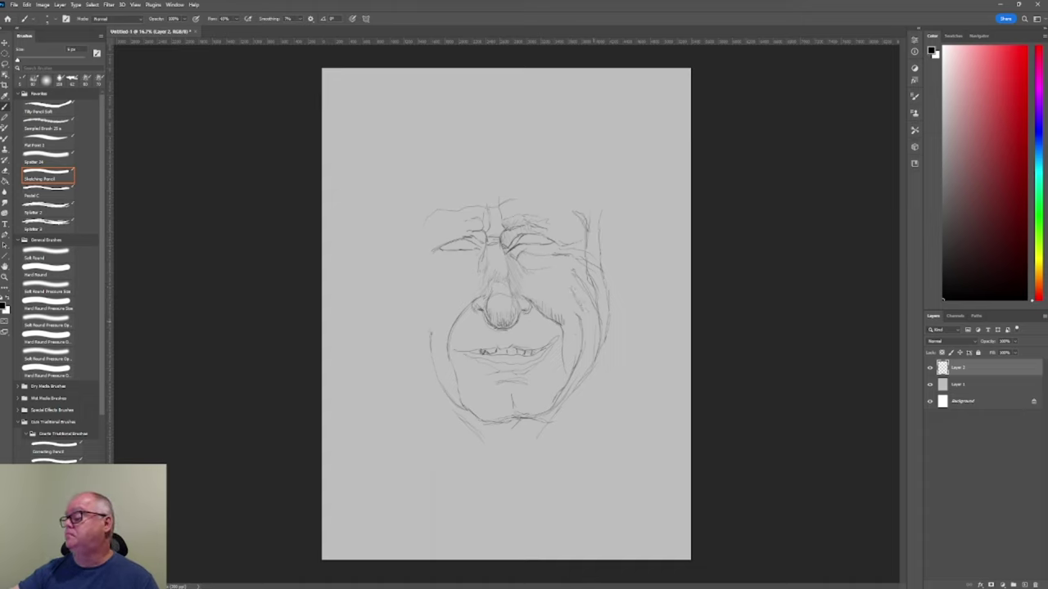
Shade the right cheek, extend the neck line below the chin, then enlarge the brush.
{"action": "left_click_drag", "start_coordinate": [578, 302], "coordinate": [591, 326]}
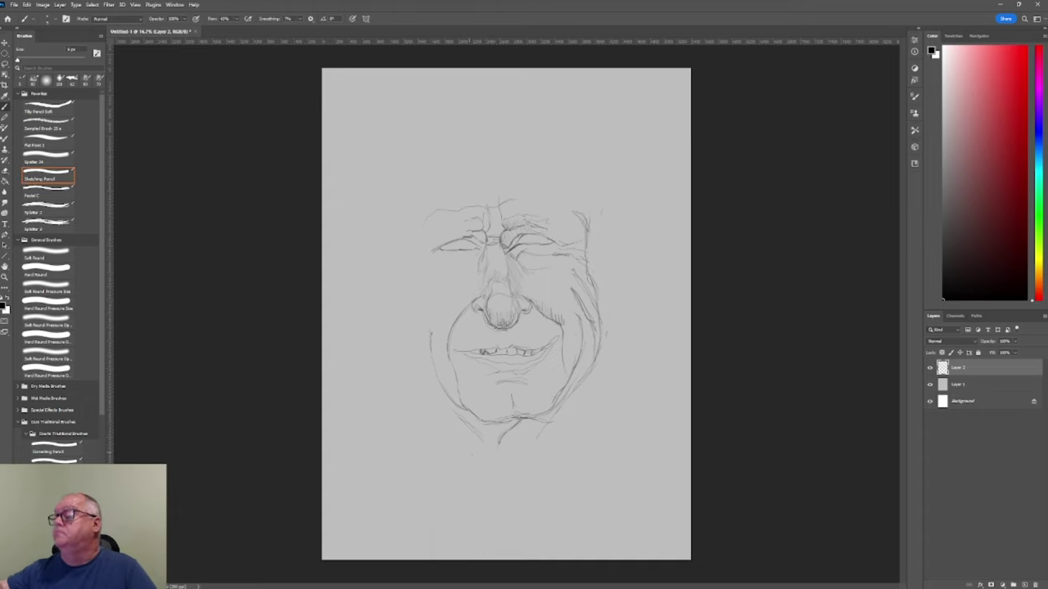
{"action": "left_click_drag", "start_coordinate": [499, 441], "coordinate": [497, 459]}
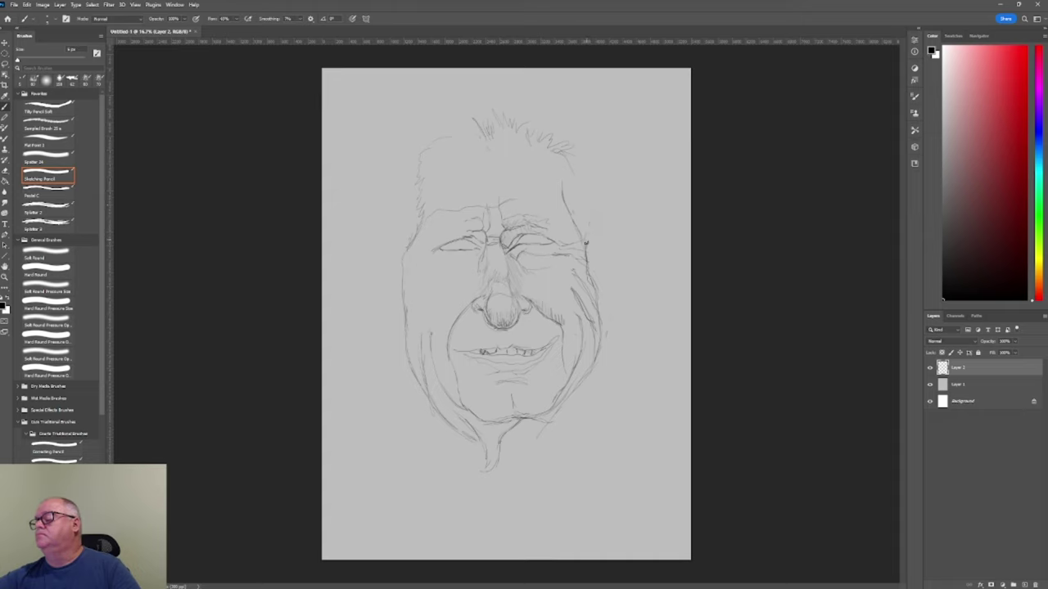
{"action": "key", "text": "]"}
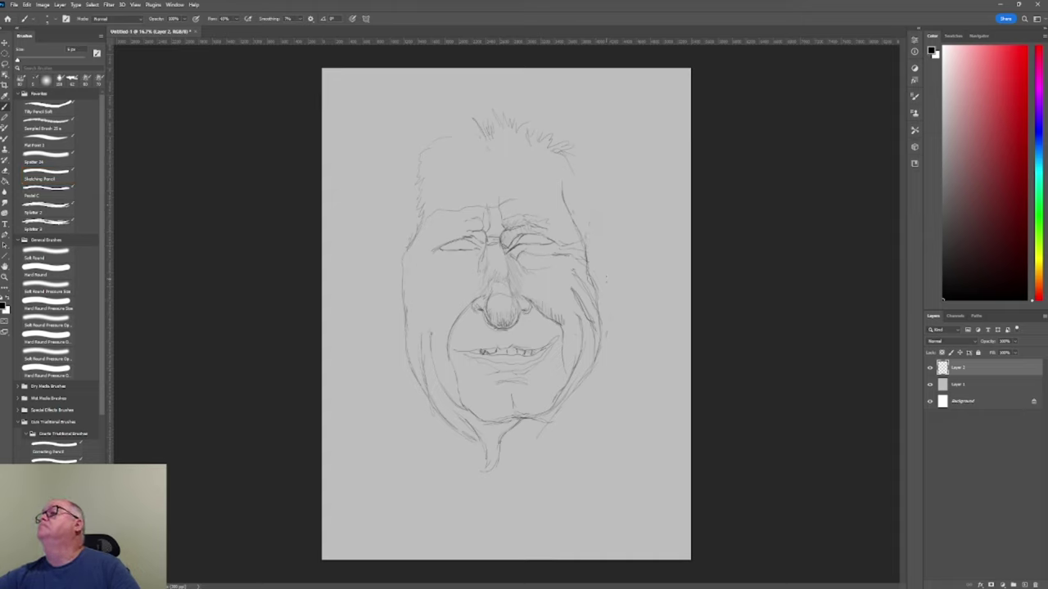
Shrink the brush, darken the right hair edge, and stroke along the right cheek edge.
{"action": "key", "text": "["}
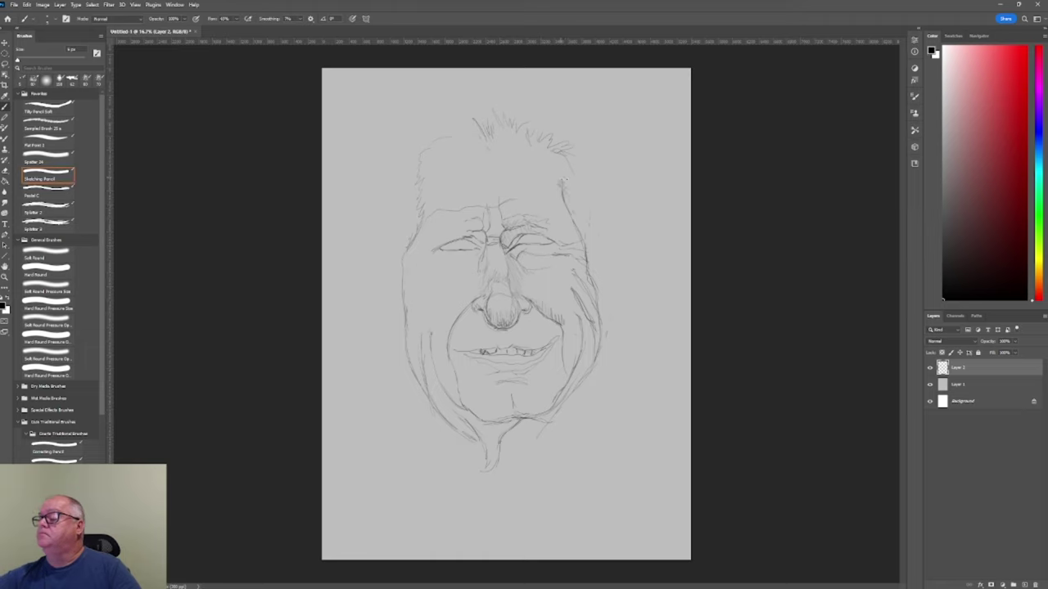
{"action": "left_click_drag", "start_coordinate": [563, 170], "coordinate": [565, 161]}
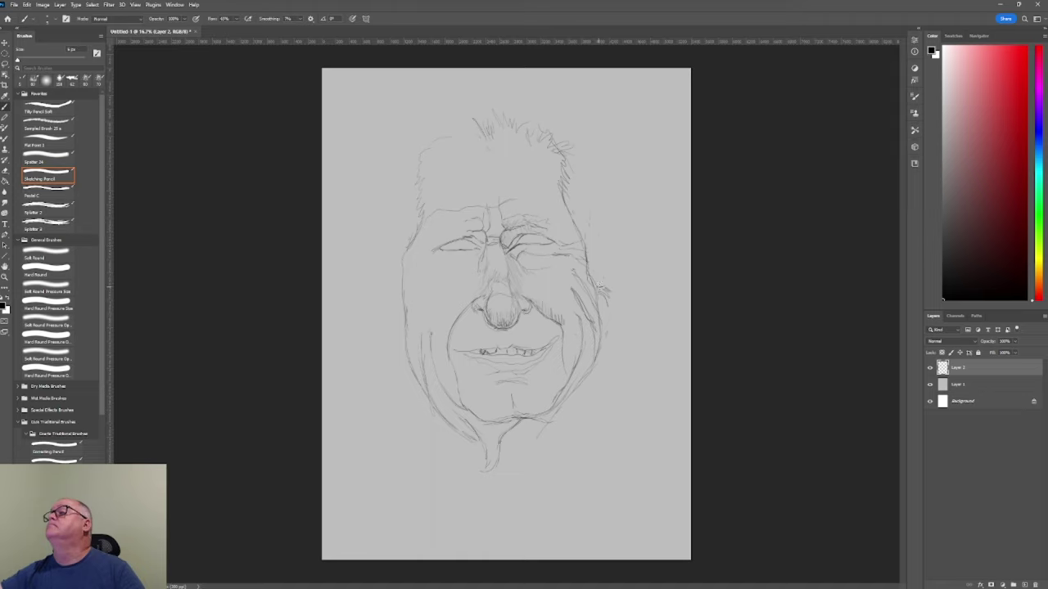
{"action": "left_click_drag", "start_coordinate": [612, 279], "coordinate": [603, 283]}
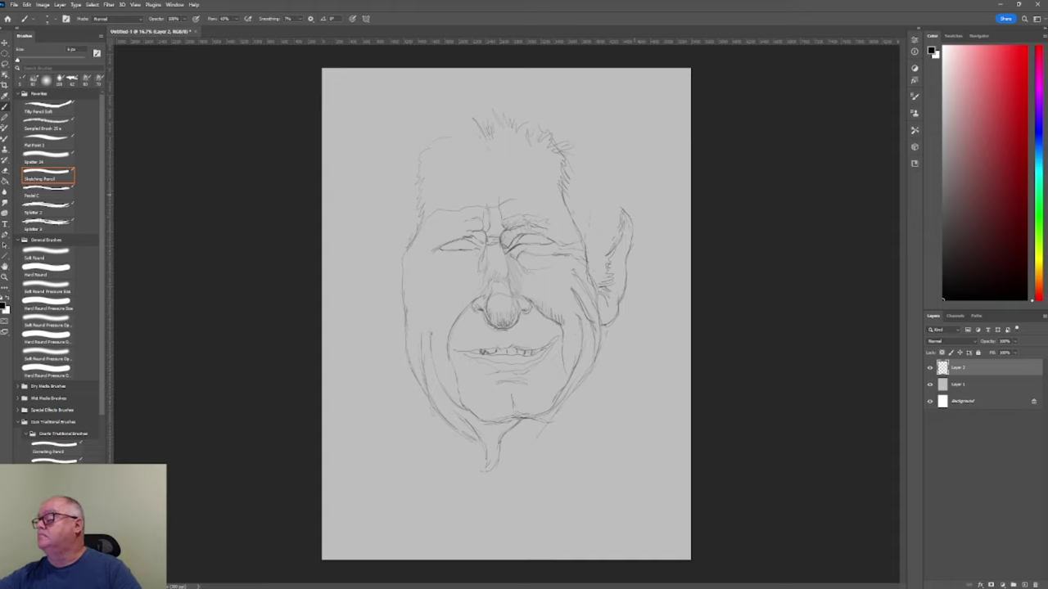
Extend the top of the right ear upward and draw a jaw line converging below the chin.
{"action": "left_click_drag", "start_coordinate": [628, 210], "coordinate": [627, 198]}
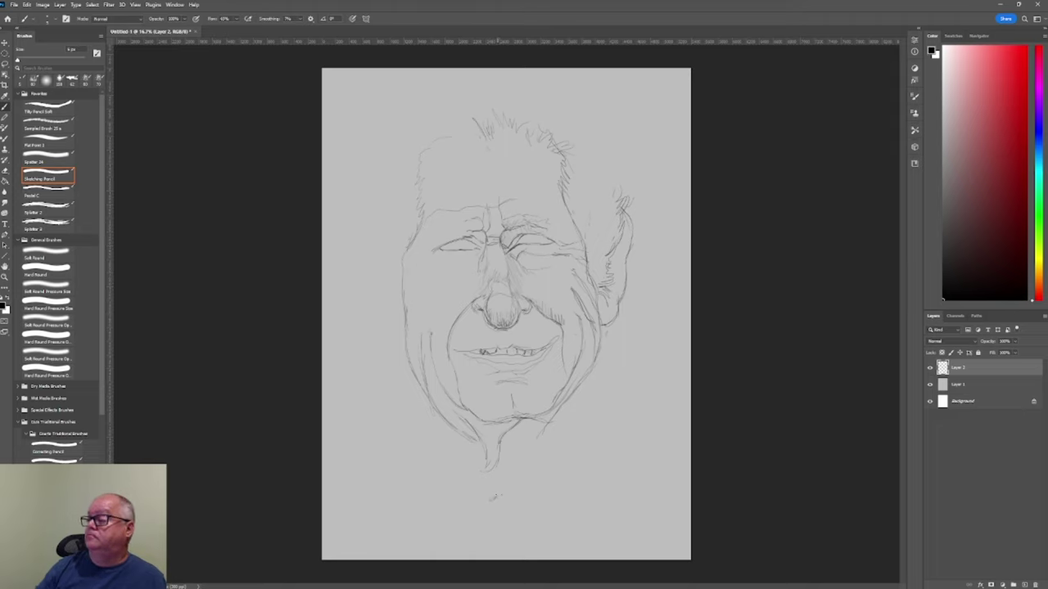
{"action": "left_click_drag", "start_coordinate": [491, 499], "coordinate": [507, 483]}
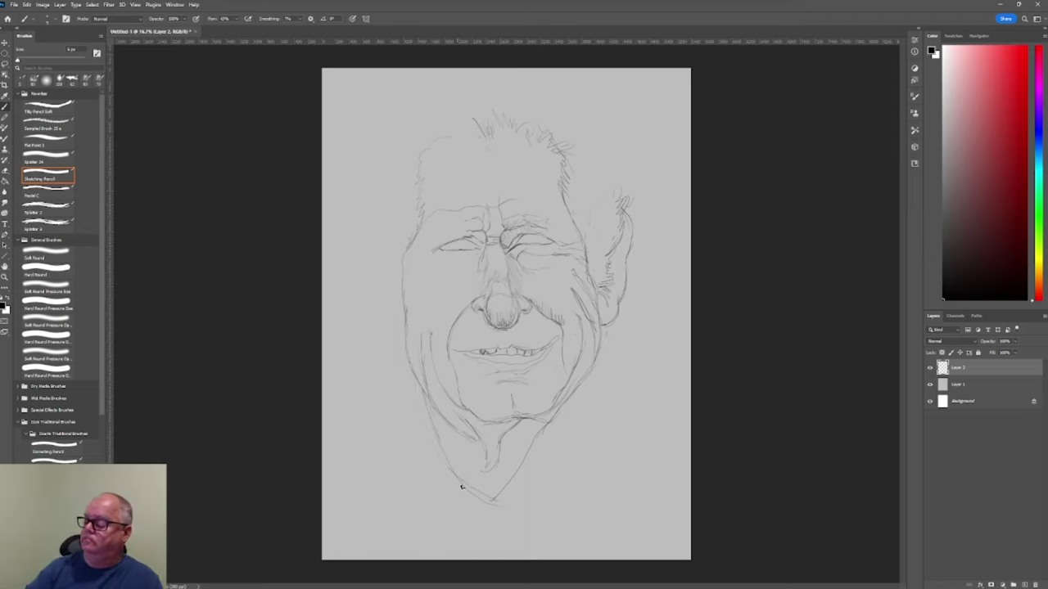
Darken the mark at the chin tip and switch to a larger brush tip.
{"action": "left_click_drag", "start_coordinate": [498, 506], "coordinate": [495, 499]}
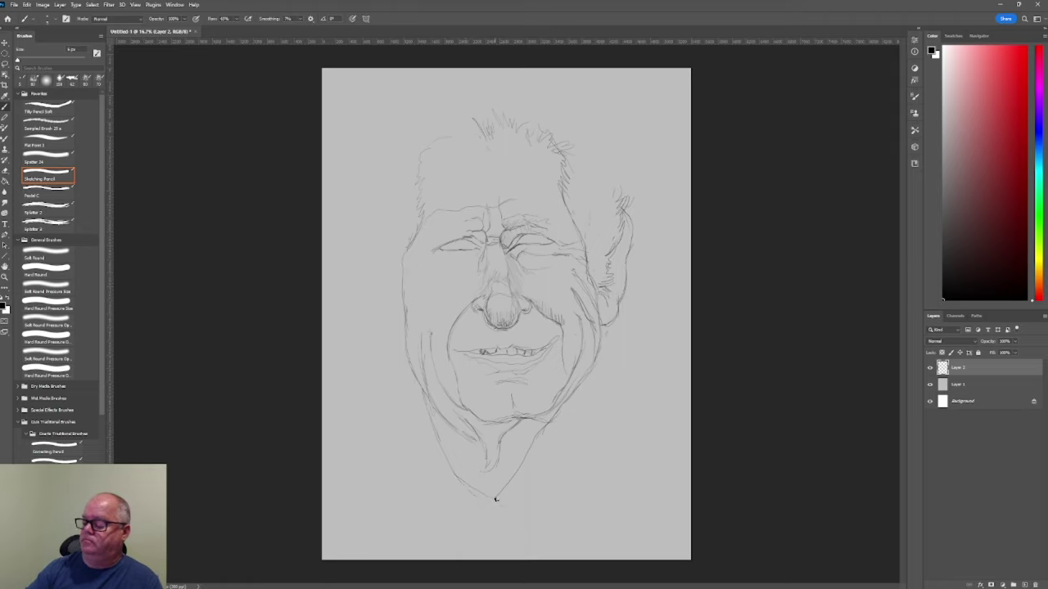
{"action": "key", "text": "bracketright"}
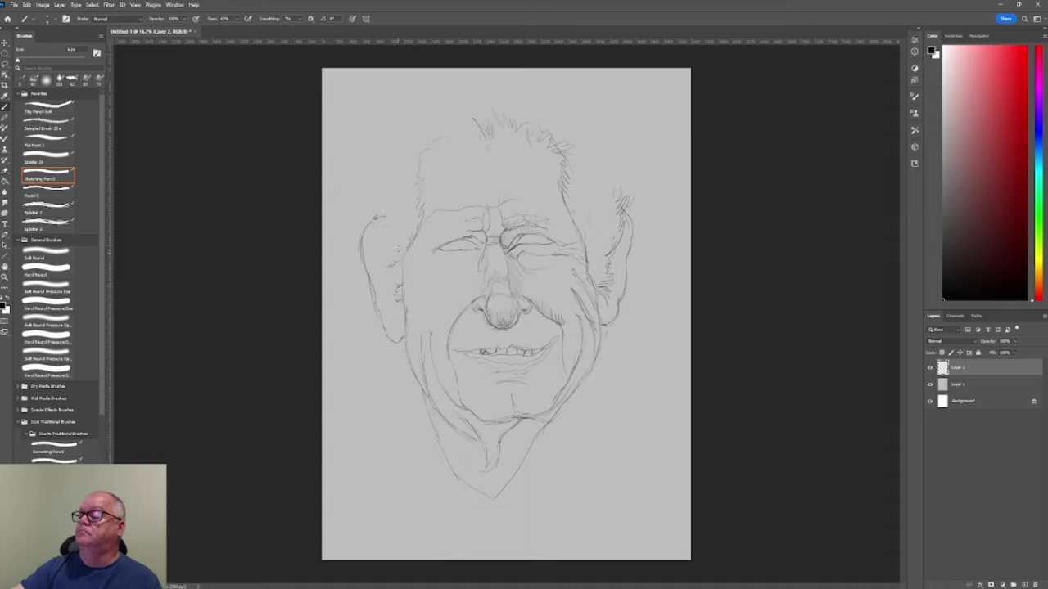
Shape the top of the left ear and add small strokes on the cheek beside it.
{"action": "left_click_drag", "start_coordinate": [368, 220], "coordinate": [384, 216]}
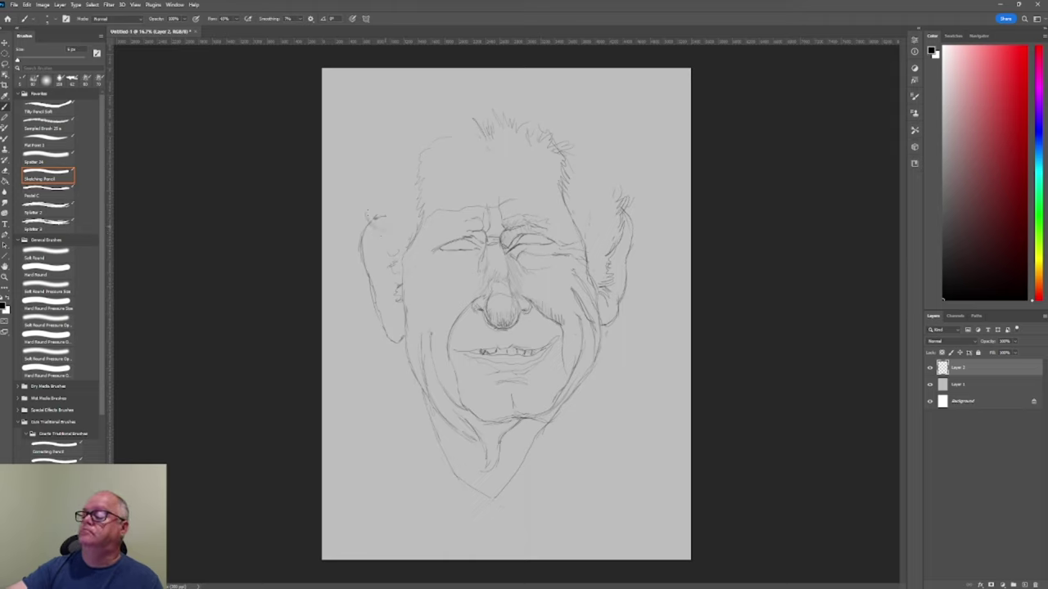
{"action": "left_click_drag", "start_coordinate": [368, 208], "coordinate": [387, 221]}
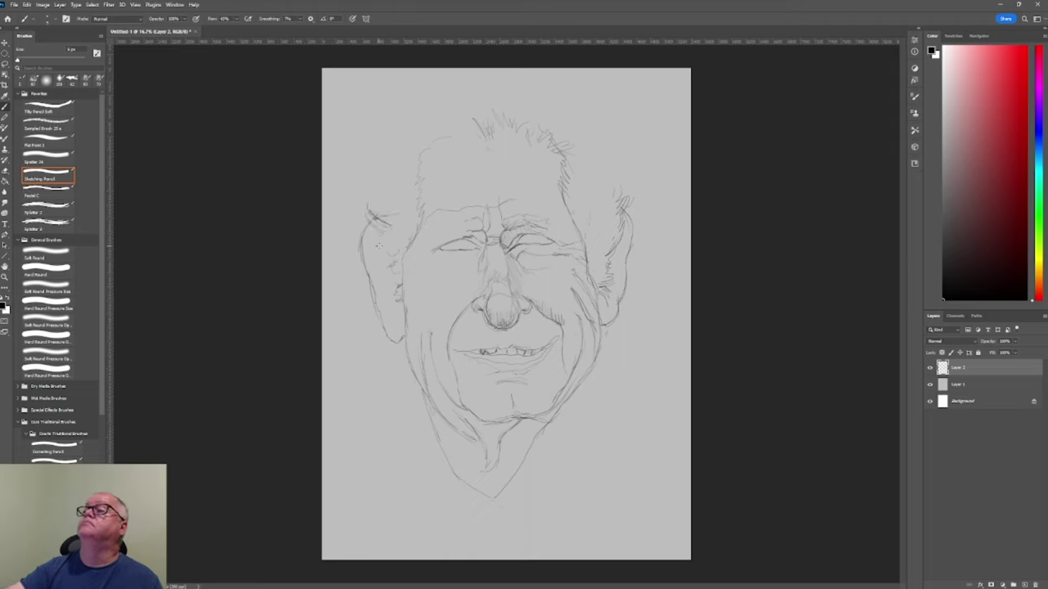
{"action": "left_click_drag", "start_coordinate": [386, 232], "coordinate": [408, 239]}
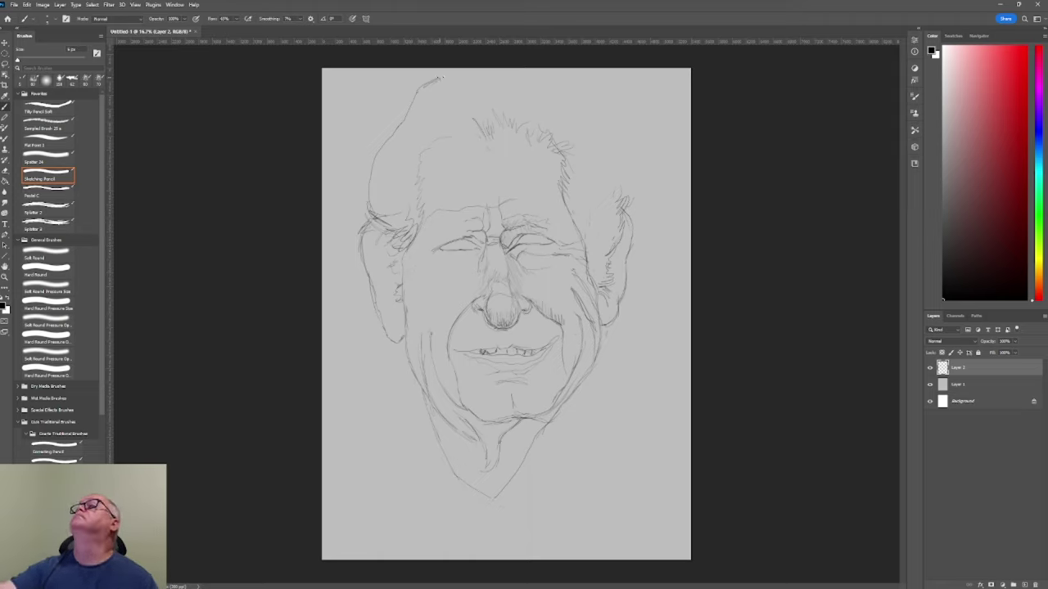
Extend the hair outline across the crown and down the upper-right of the head.
{"action": "left_click_drag", "start_coordinate": [442, 78], "coordinate": [493, 73]}
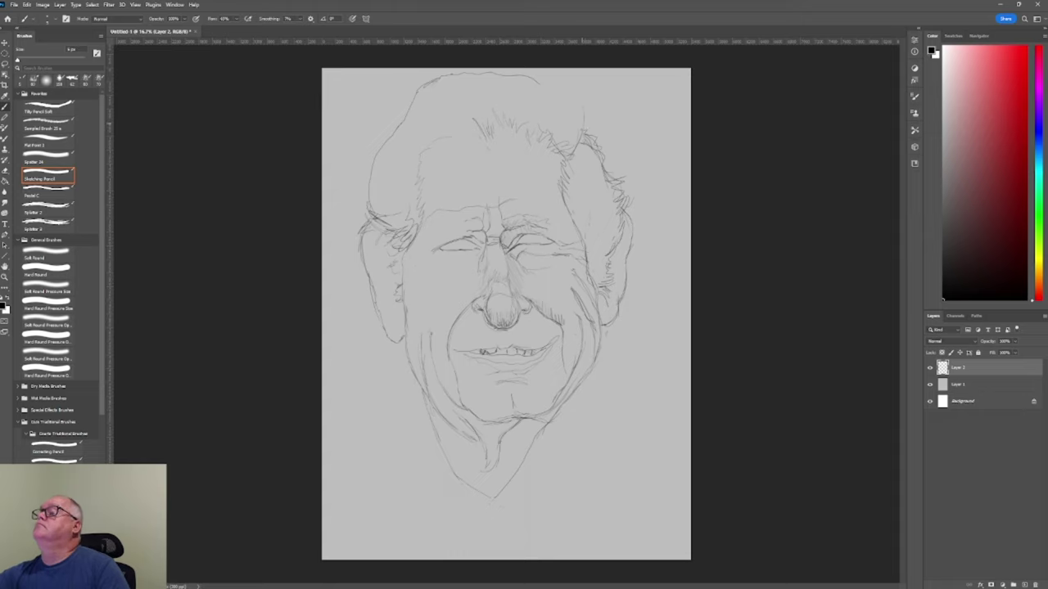
{"action": "left_click_drag", "start_coordinate": [584, 102], "coordinate": [586, 123]}
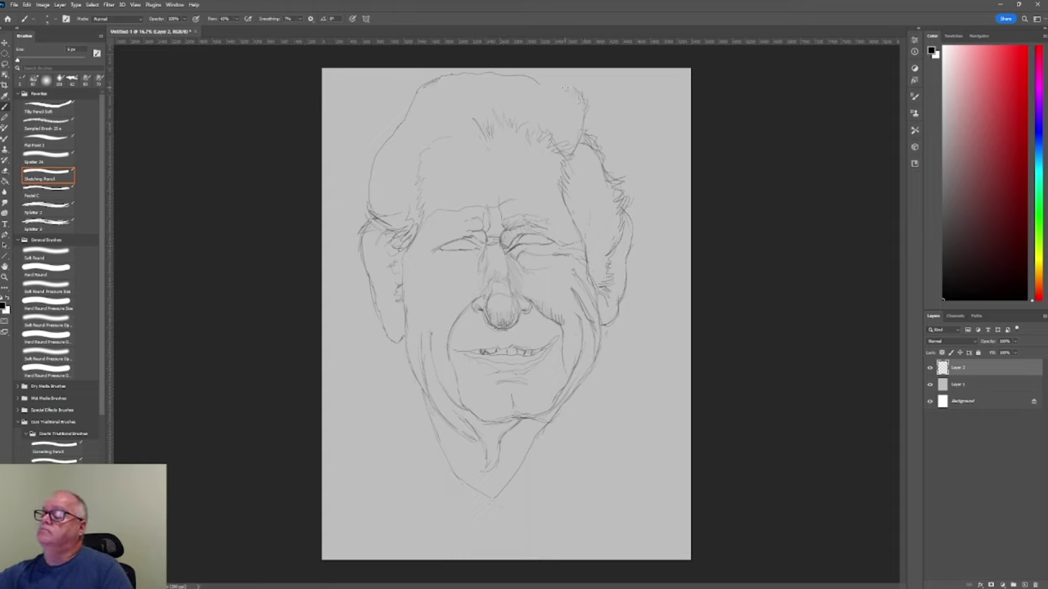
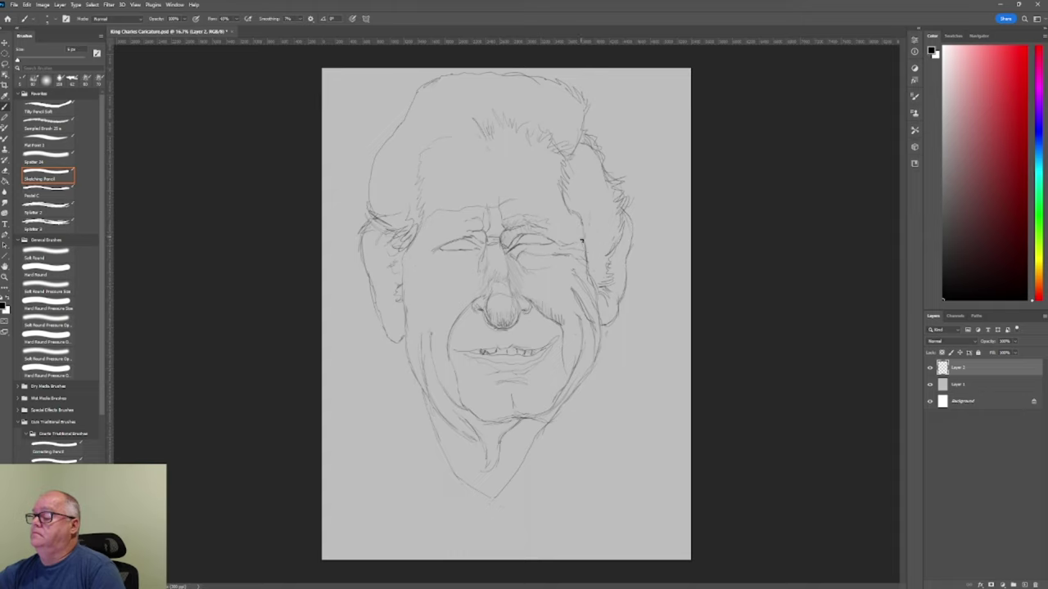
Resize the pencil brush tip, then switch to the Lasso tool for a freehand selection.
{"action": "key", "text": "]"}
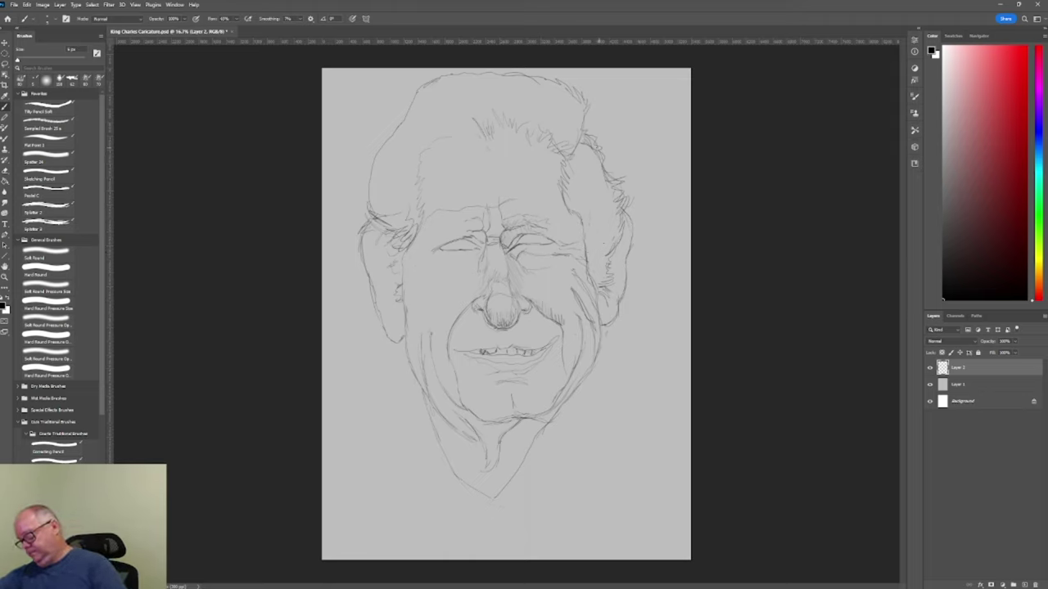
{"action": "key", "text": "l"}
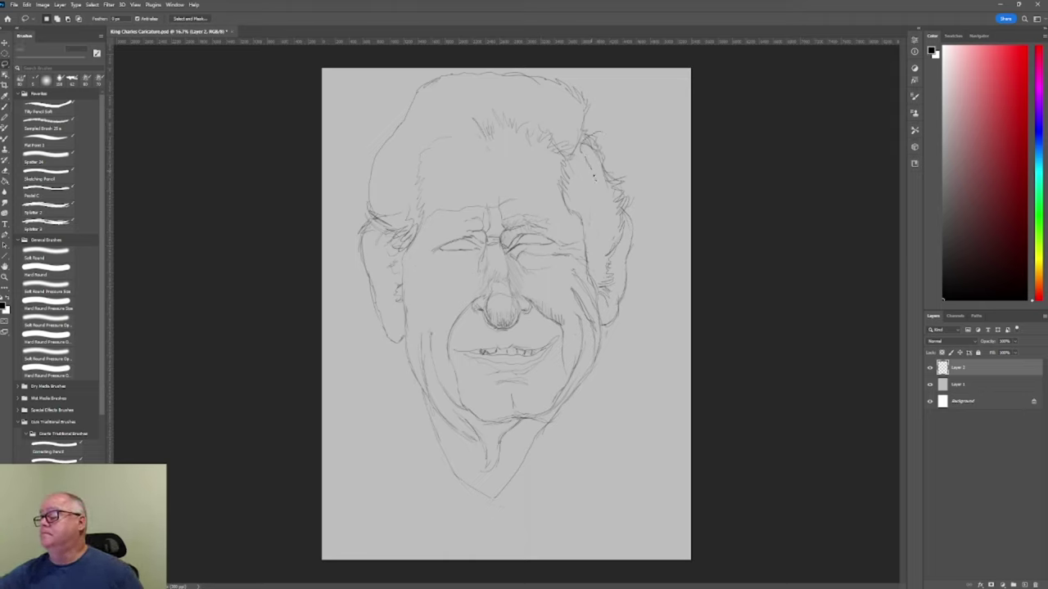
Lasso the right ear and side hair strokes and move them slightly left and up.
{"action": "mouse_move", "coordinate": [594, 175]}
{"action": "left_mouse_down"}
{"action": "mouse_move", "coordinate": [606, 235]}
{"action": "mouse_move", "coordinate": [596, 264]}
{"action": "mouse_move", "coordinate": [570, 270]}
{"action": "left_mouse_up"}
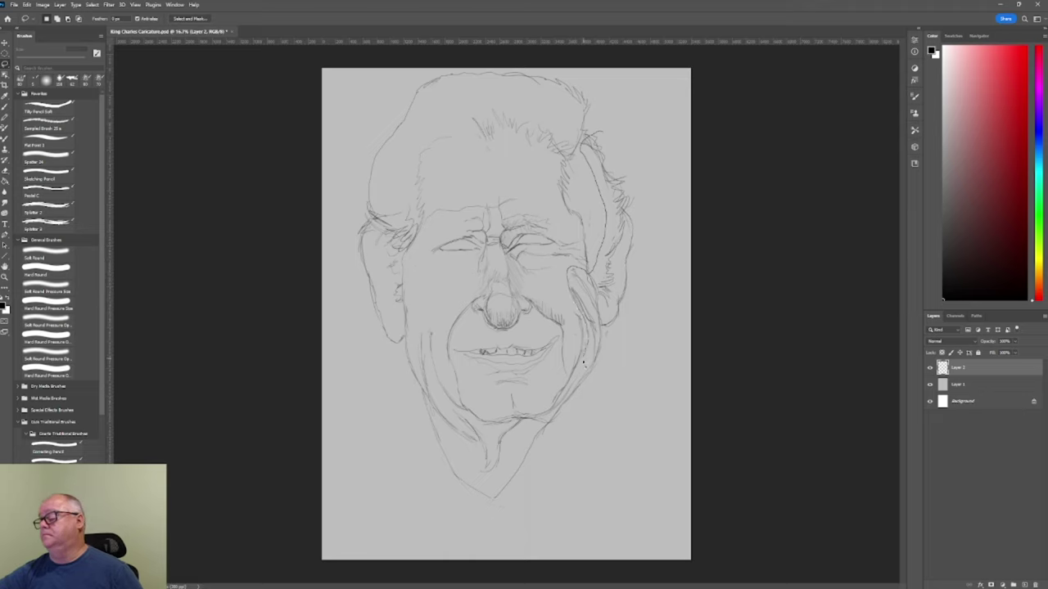
{"action": "mouse_move", "coordinate": [576, 383]}
{"action": "left_mouse_down"}
{"action": "mouse_move", "coordinate": [566, 400]}
{"action": "mouse_move", "coordinate": [618, 396]}
{"action": "mouse_move", "coordinate": [659, 292]}
{"action": "mouse_move", "coordinate": [635, 170]}
{"action": "mouse_move", "coordinate": [596, 129]}
{"action": "left_mouse_up"}
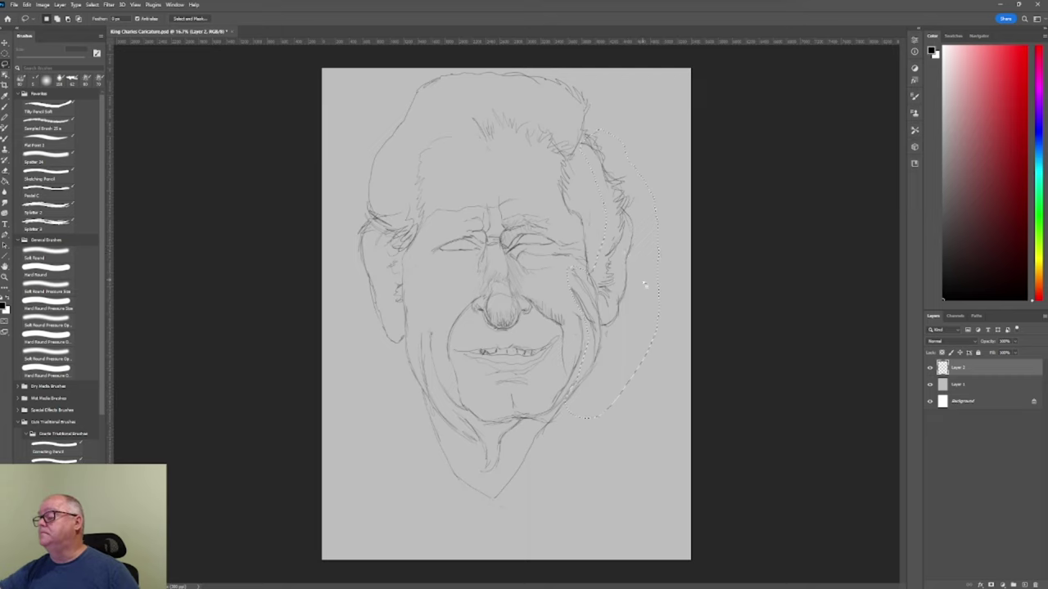
{"action": "key", "text": "v"}
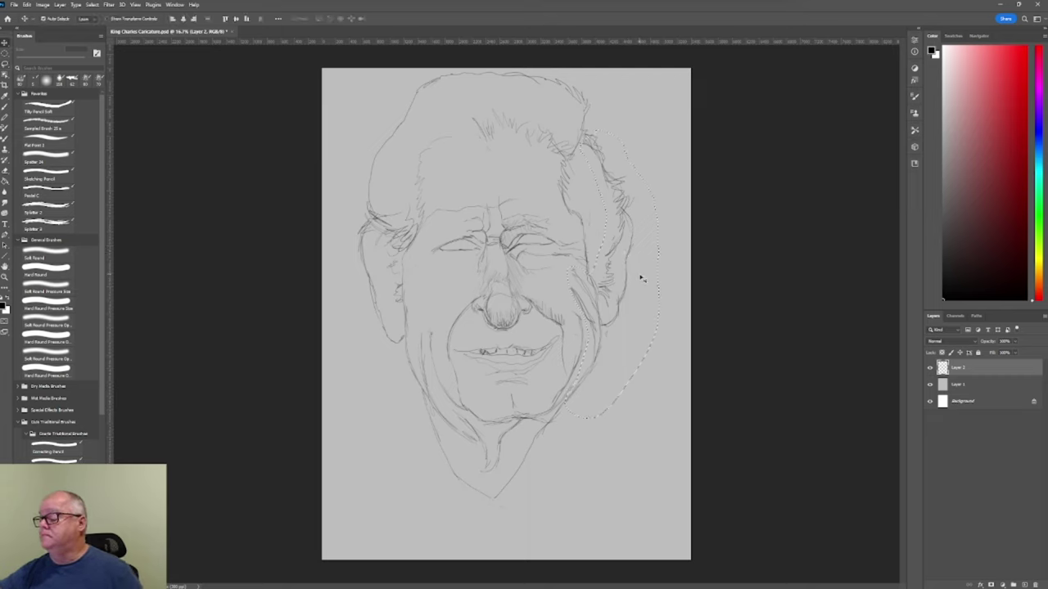
{"action": "left_click_drag", "start_coordinate": [640, 277], "coordinate": [637, 278]}
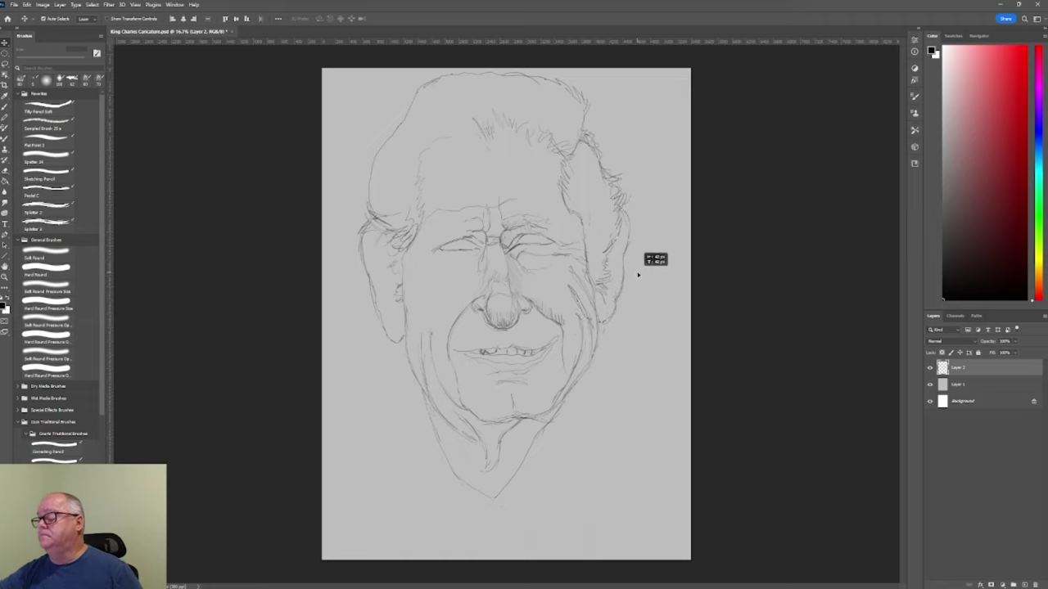
{"action": "left_click_drag", "start_coordinate": [636, 279], "coordinate": [636, 276]}
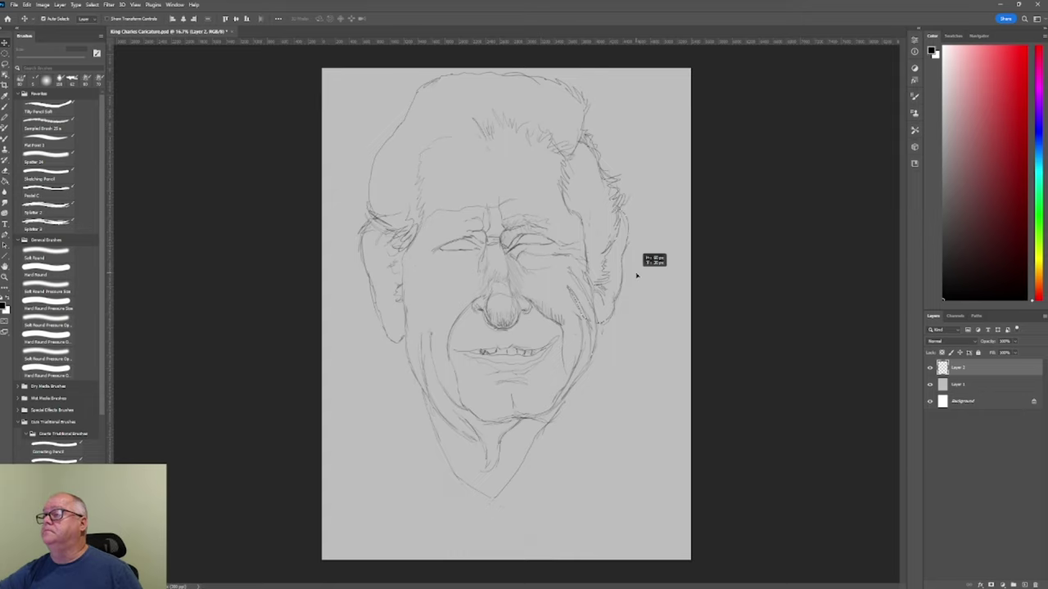
{"action": "left_click_drag", "start_coordinate": [637, 276], "coordinate": [638, 275]}
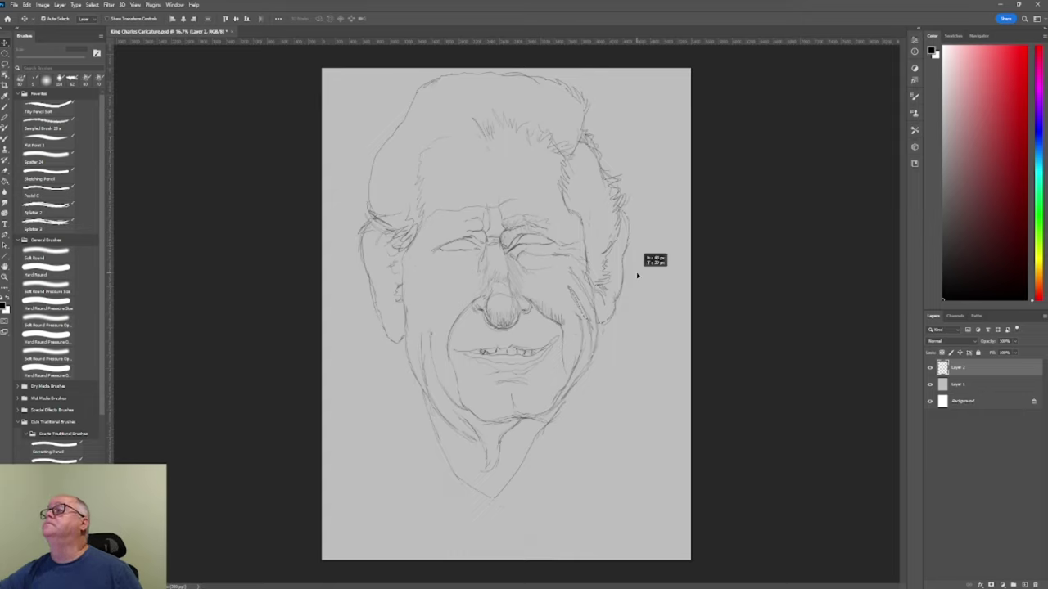
{"action": "left_click_drag", "start_coordinate": [636, 275], "coordinate": [636, 274]}
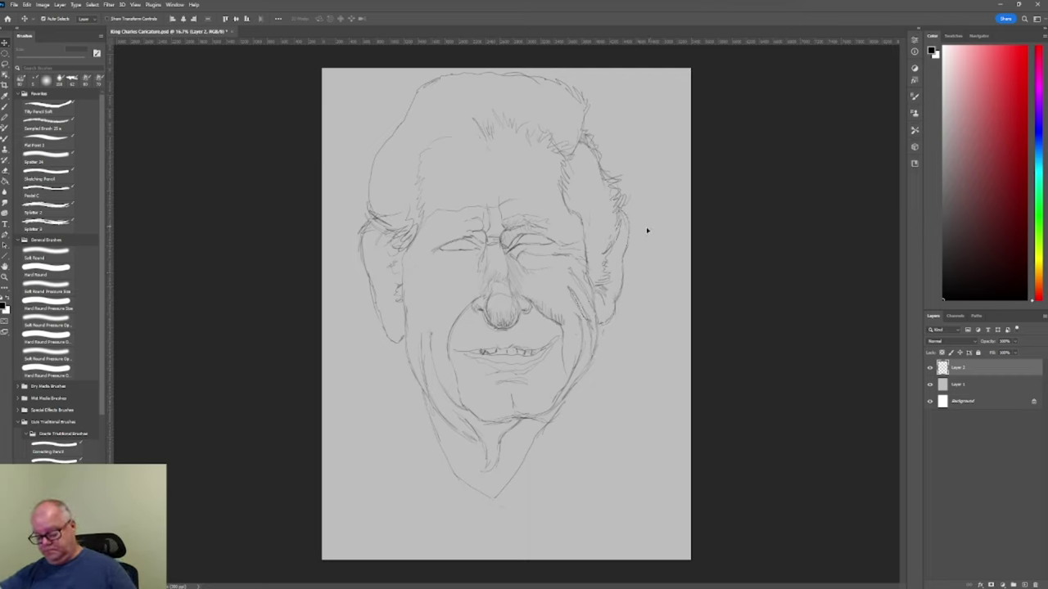
{"action": "left_click_drag", "start_coordinate": [646, 232], "coordinate": [646, 230]}
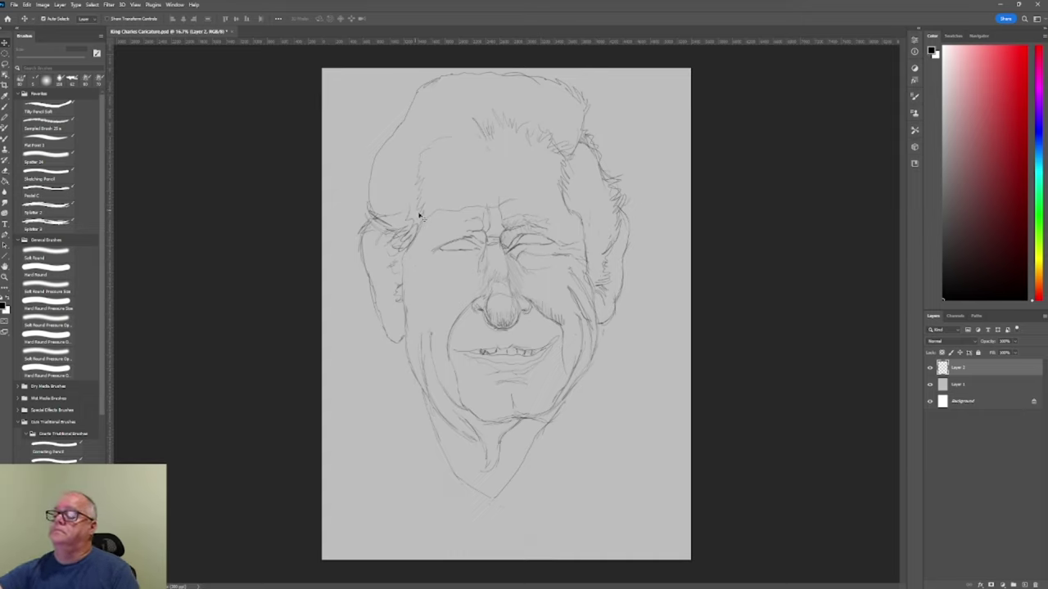
With the Sketching Pencil, add hair strands at the top left and a short stroke by the left ear.
{"action": "key", "text": "b"}
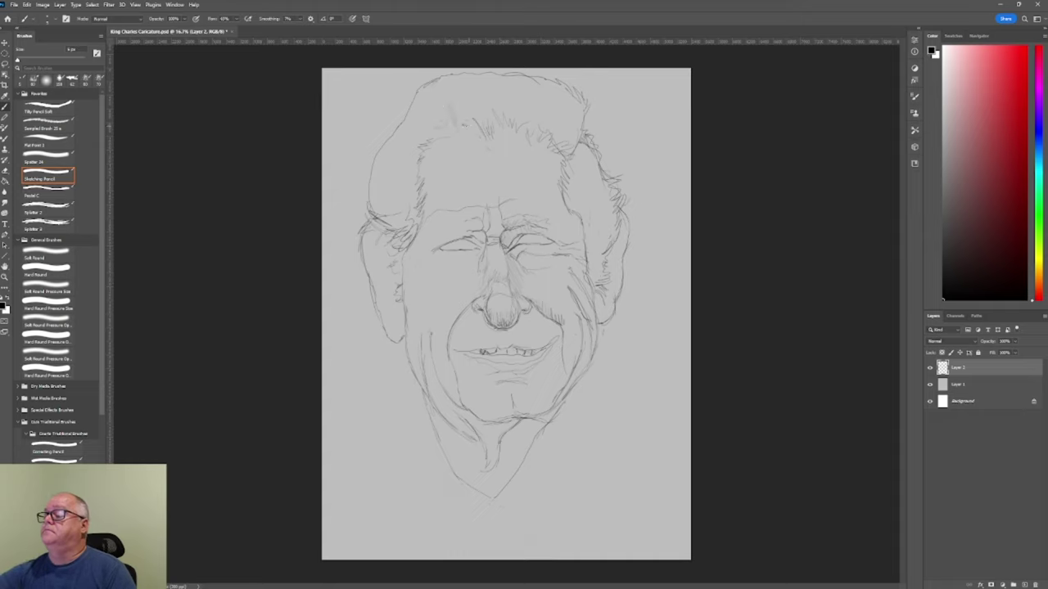
{"action": "mouse_move", "coordinate": [470, 113]}
{"action": "left_mouse_down"}
{"action": "mouse_move", "coordinate": [464, 127]}
{"action": "mouse_move", "coordinate": [431, 128]}
{"action": "left_mouse_up"}
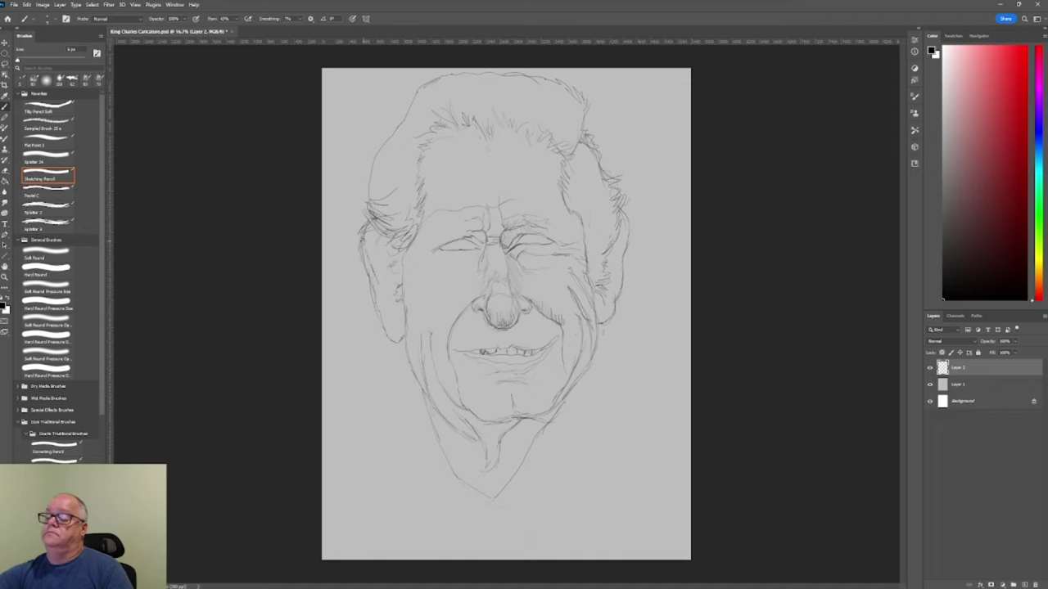
{"action": "left_click_drag", "start_coordinate": [363, 227], "coordinate": [364, 242]}
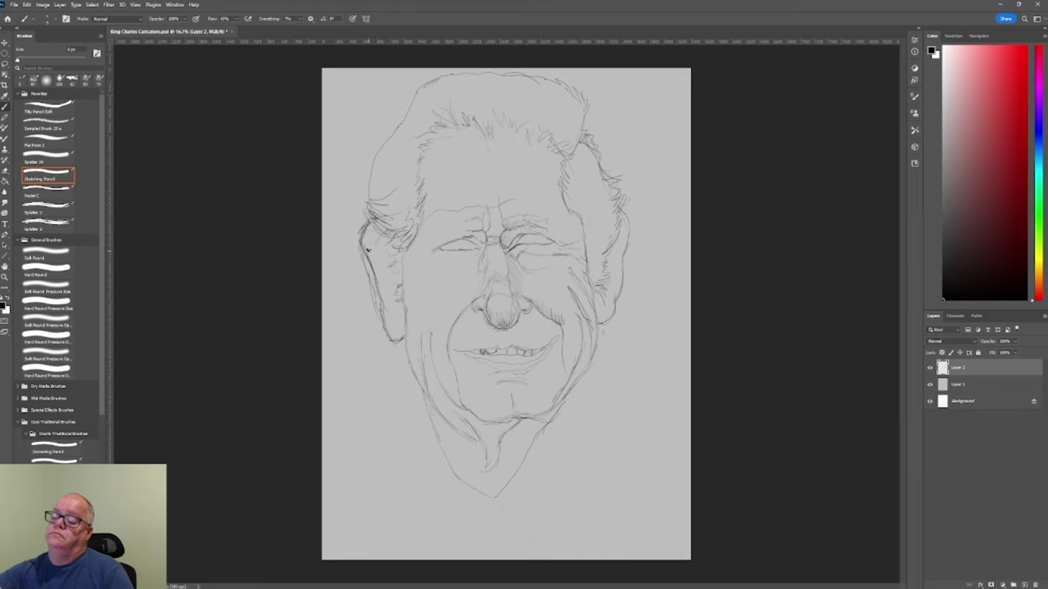
Shrink the brush tip, reselect the Sketching Pencil preset, and draw a short left-cheek line.
{"action": "key", "text": "bracketleft"}
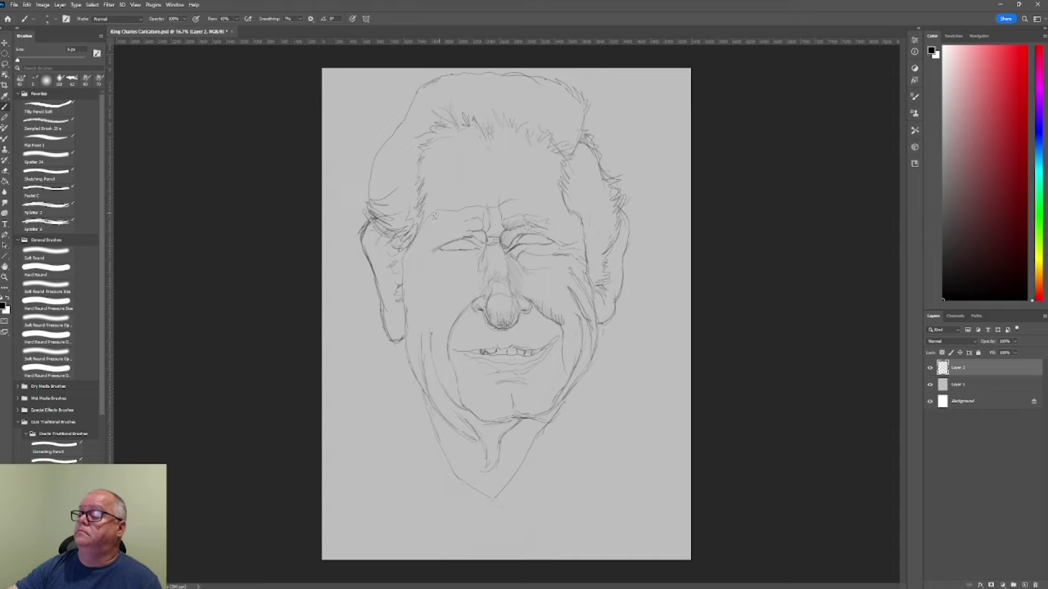
{"action": "key", "text": "period"}
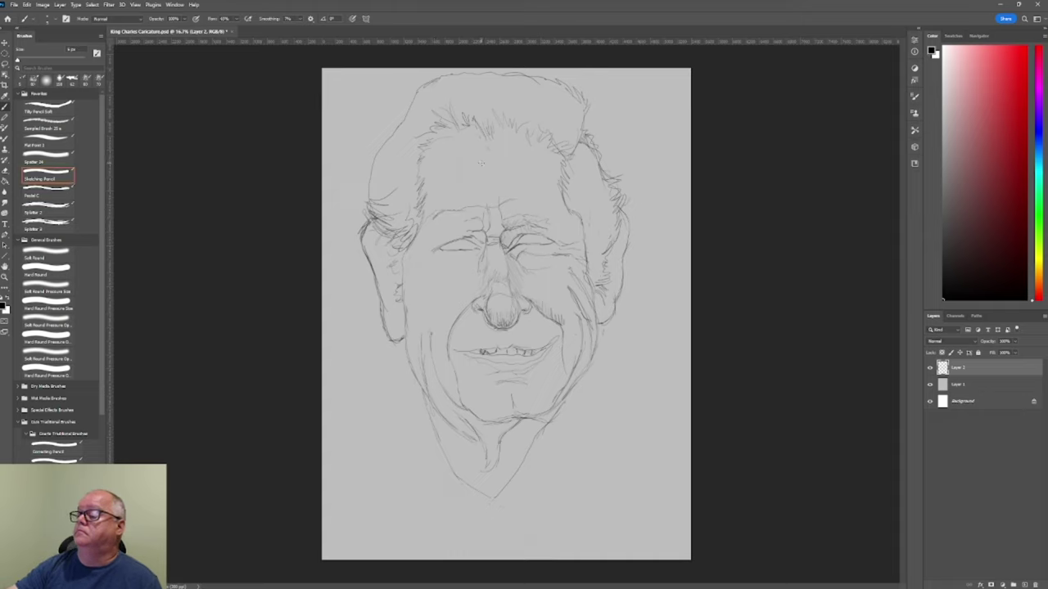
{"action": "key", "text": "bracketleft"}
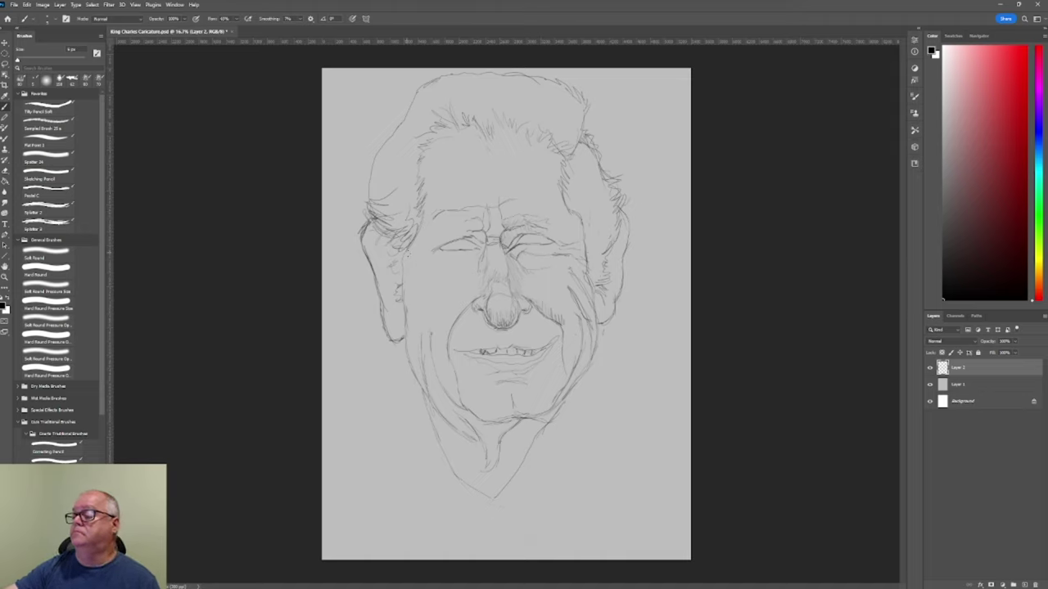
{"action": "left_click", "coordinate": [47, 179]}
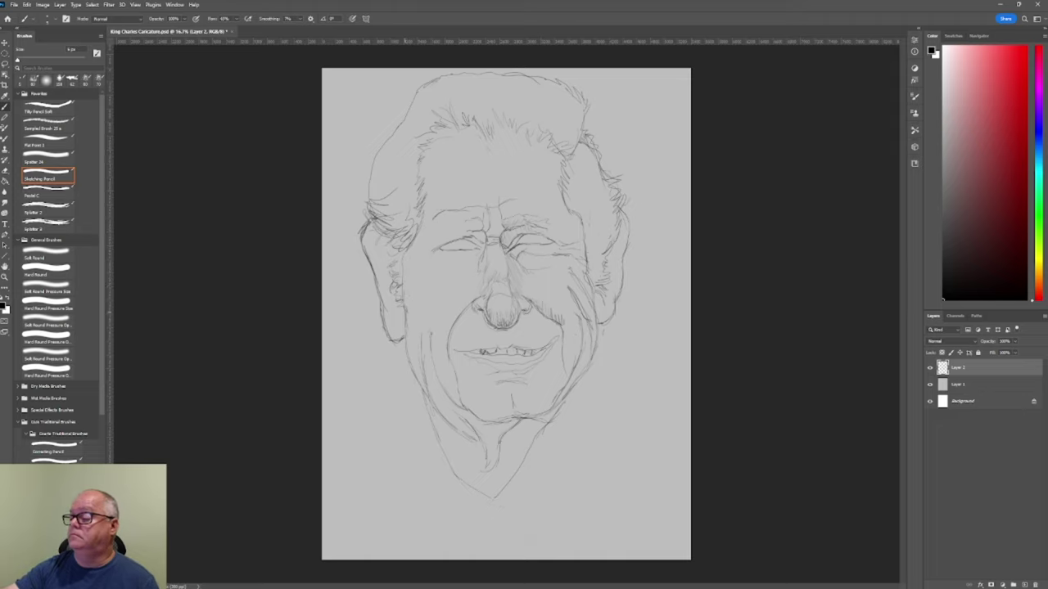
{"action": "left_click_drag", "start_coordinate": [402, 321], "coordinate": [403, 344]}
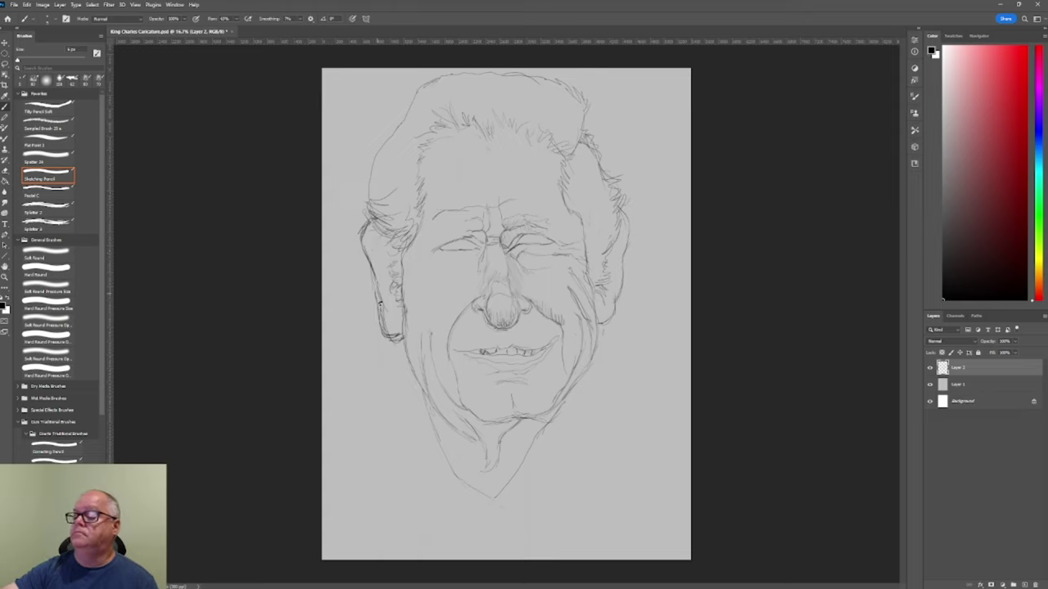
Trace over the left jaw and earlobe contour, then reselect the Sketching Pencil preset.
{"action": "left_click_drag", "start_coordinate": [370, 236], "coordinate": [390, 336]}
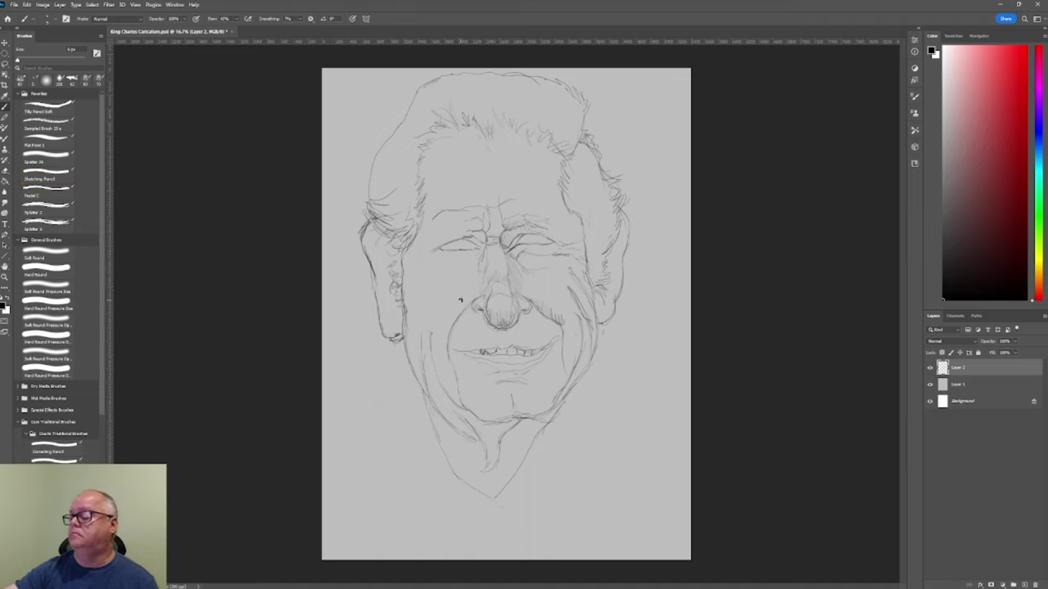
{"action": "left_click_drag", "start_coordinate": [391, 337], "coordinate": [397, 340]}
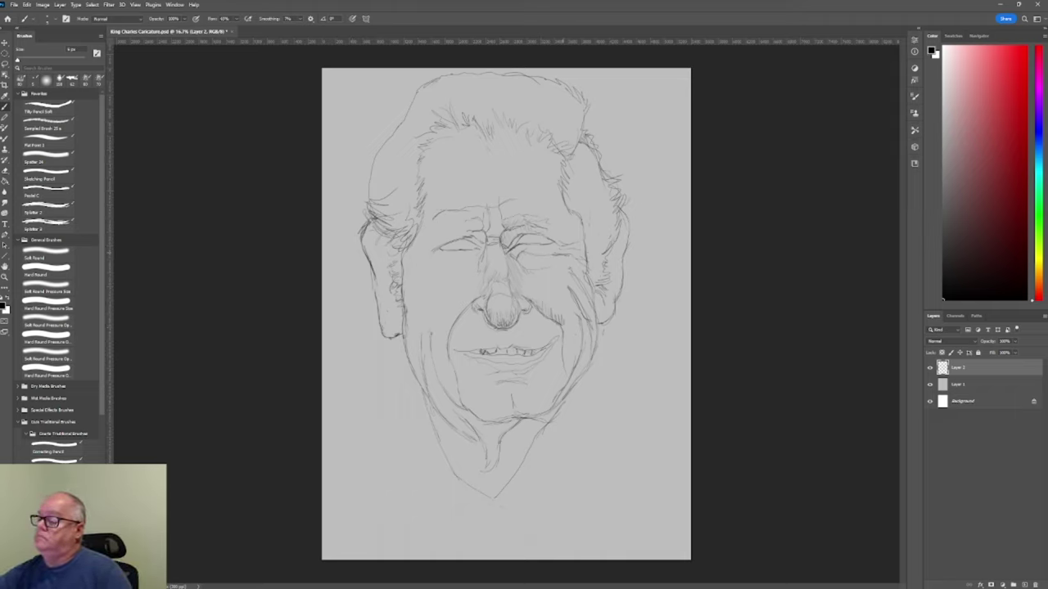
{"action": "left_click", "coordinate": [47, 178]}
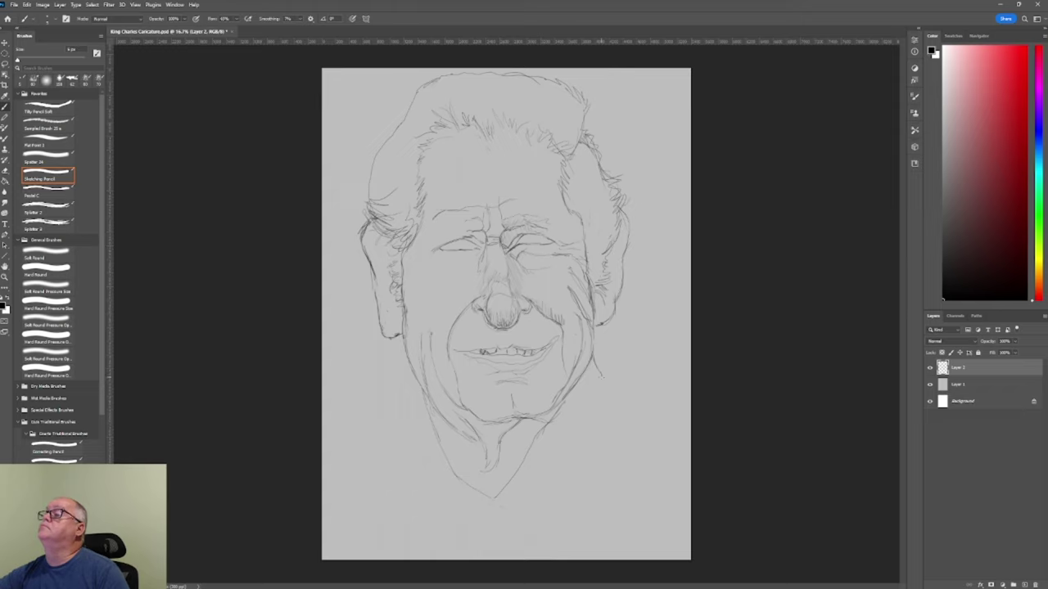
Draw the right jaw extension, chin line, neck-to-shoulder line, right shoulder and left neck strokes.
{"action": "left_click_drag", "start_coordinate": [601, 381], "coordinate": [601, 401]}
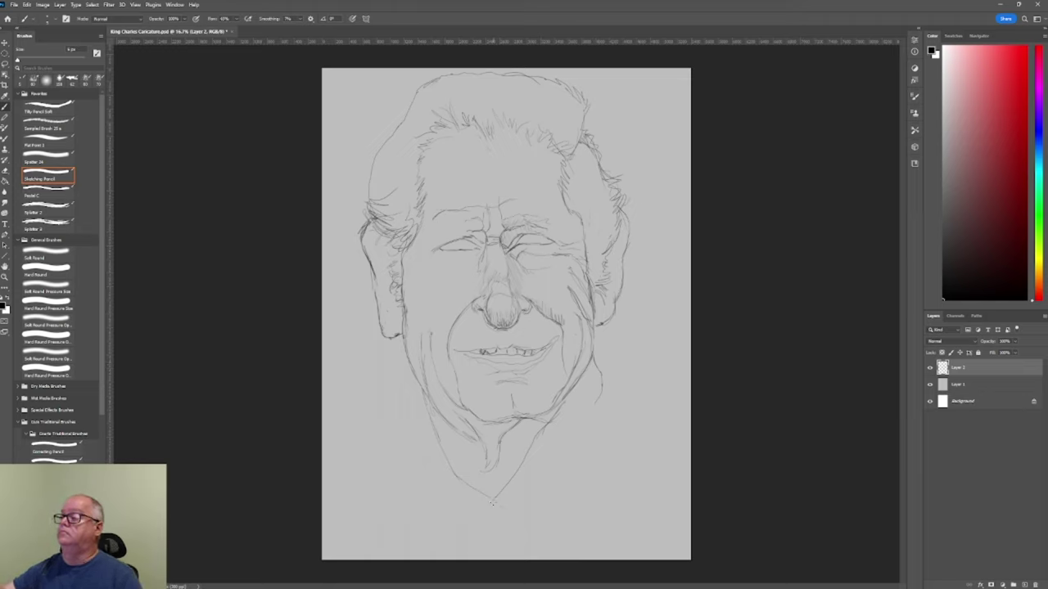
{"action": "left_click_drag", "start_coordinate": [528, 514], "coordinate": [563, 529]}
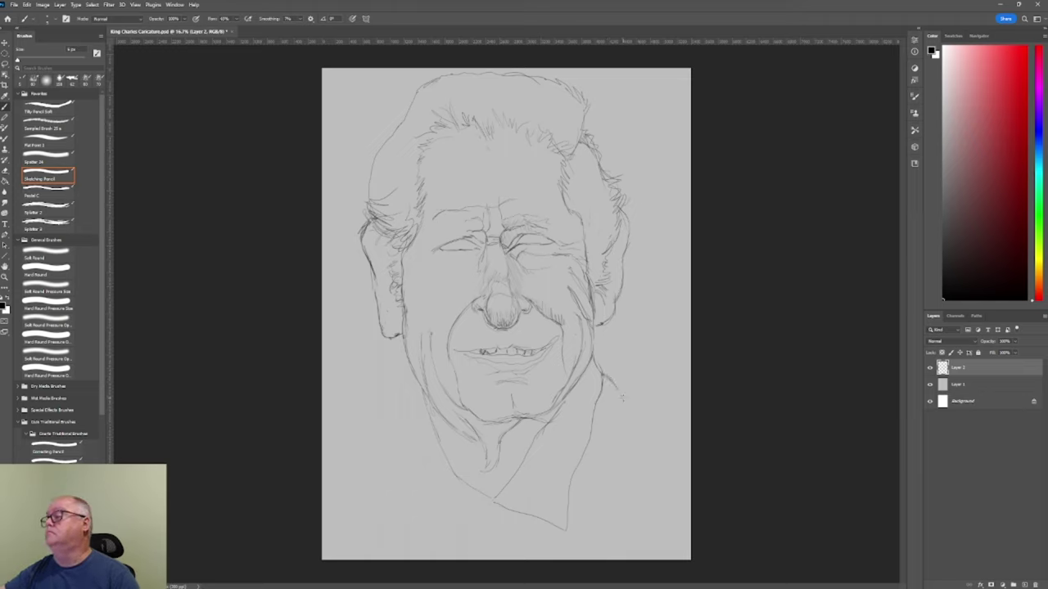
{"action": "left_click_drag", "start_coordinate": [637, 407], "coordinate": [665, 430]}
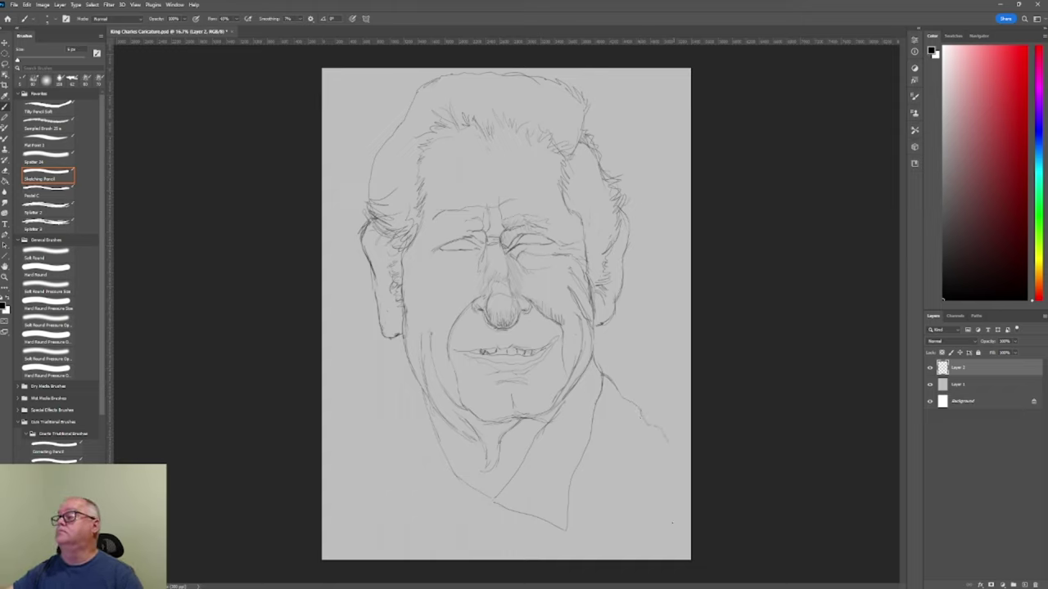
{"action": "left_click_drag", "start_coordinate": [675, 451], "coordinate": [676, 489]}
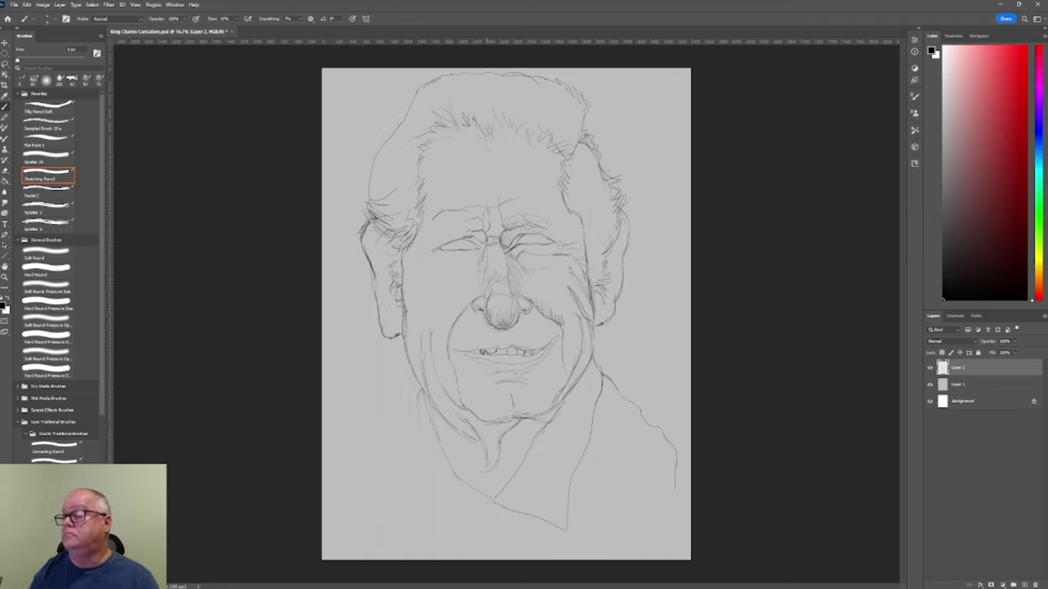
{"action": "left_click_drag", "start_coordinate": [488, 501], "coordinate": [421, 542]}
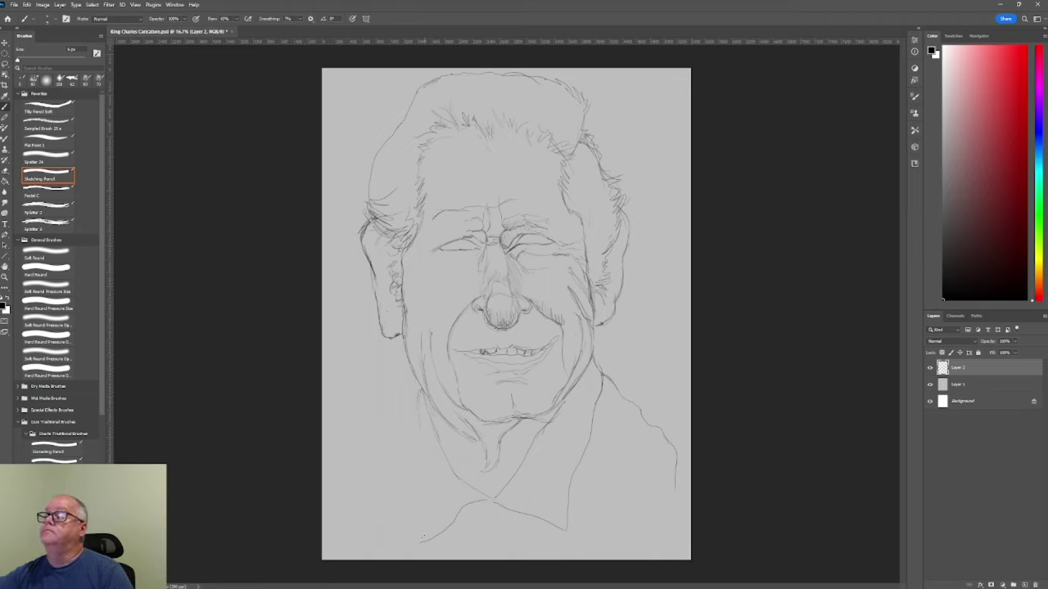
{"action": "left_click_drag", "start_coordinate": [423, 540], "coordinate": [422, 520]}
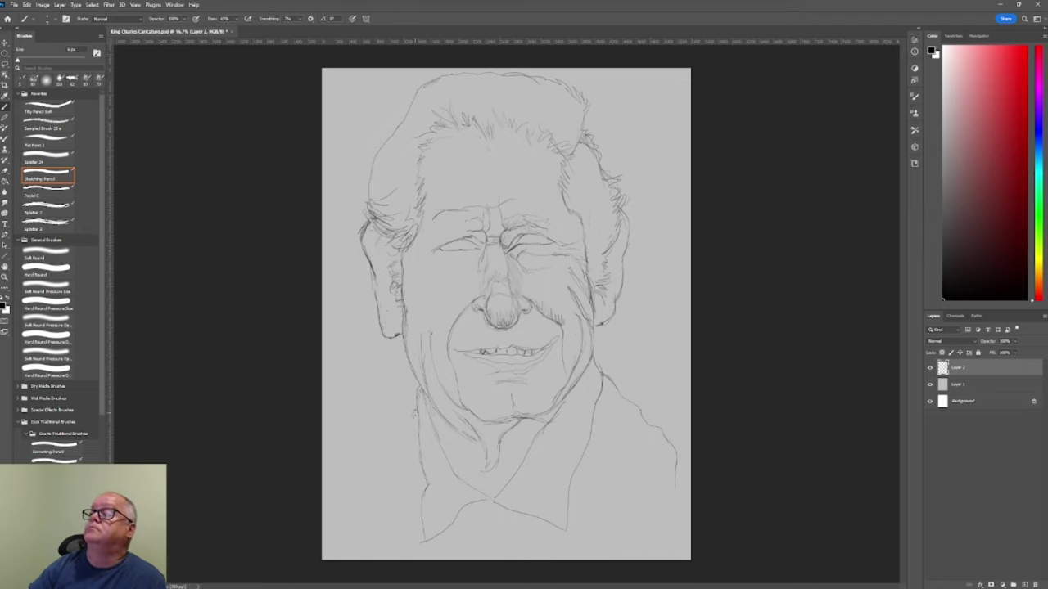
Draw strokes from the left side of the neck sweeping down to the lower-left shoulder.
{"action": "left_click_drag", "start_coordinate": [413, 409], "coordinate": [387, 440]}
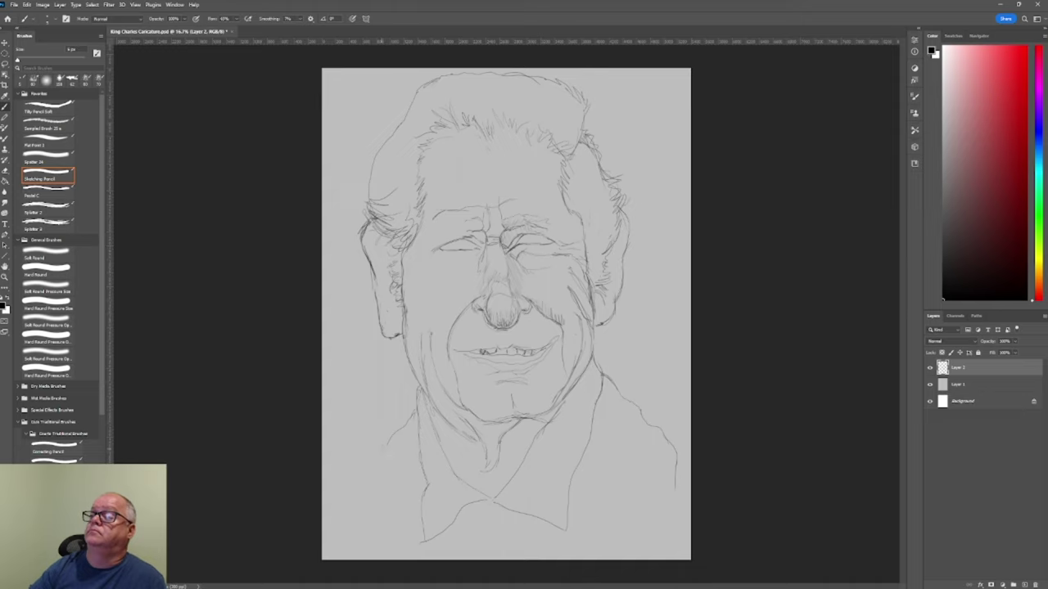
{"action": "left_click_drag", "start_coordinate": [387, 442], "coordinate": [363, 463]}
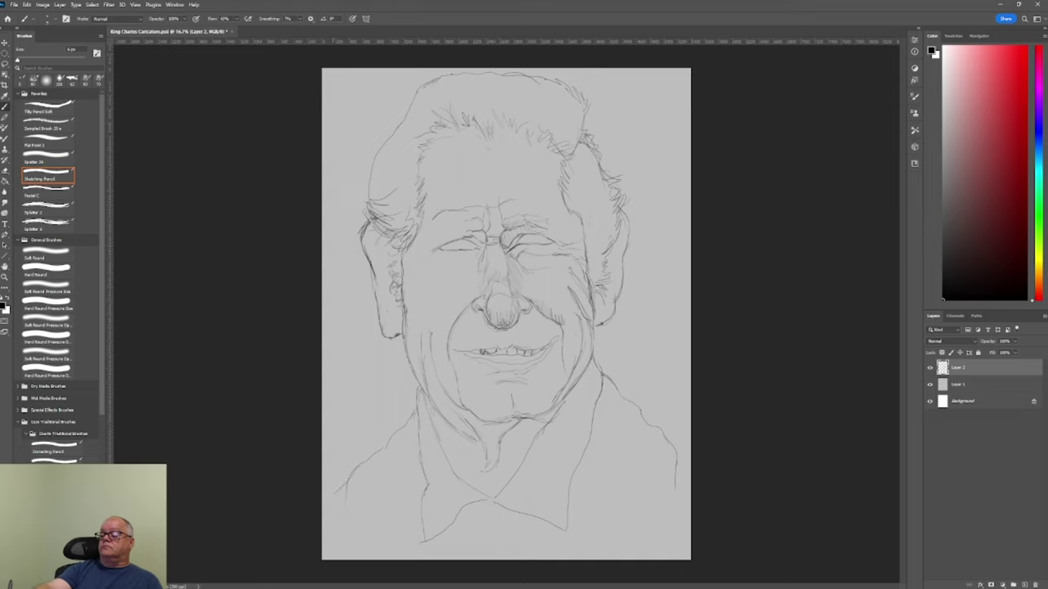
{"action": "left_click_drag", "start_coordinate": [350, 476], "coordinate": [329, 501]}
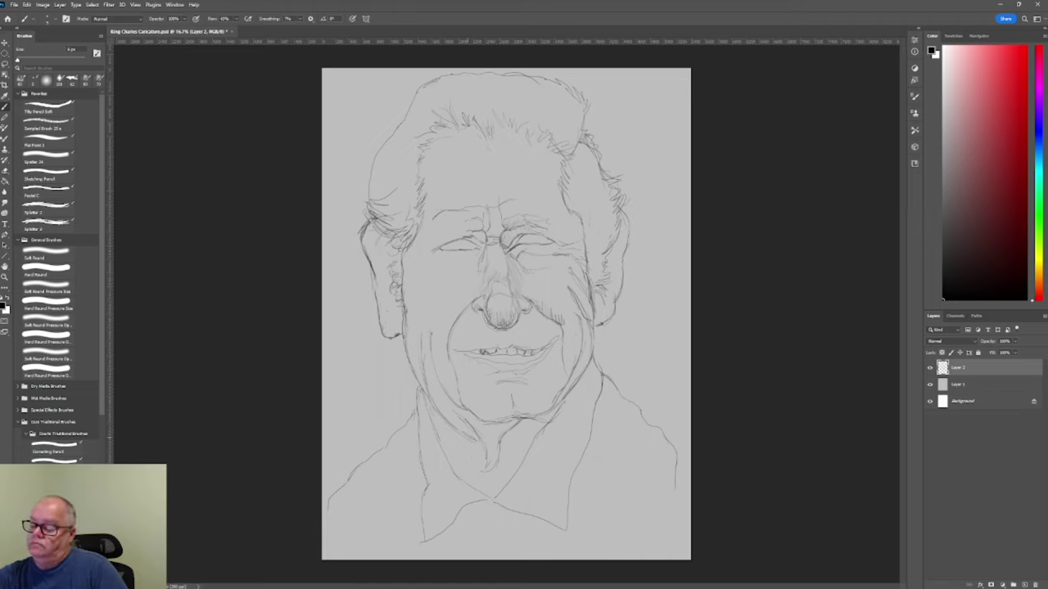
Add forehead creases and eye detail with the Sketching Pencil, then select the whole canvas.
{"action": "left_click", "coordinate": [48, 177]}
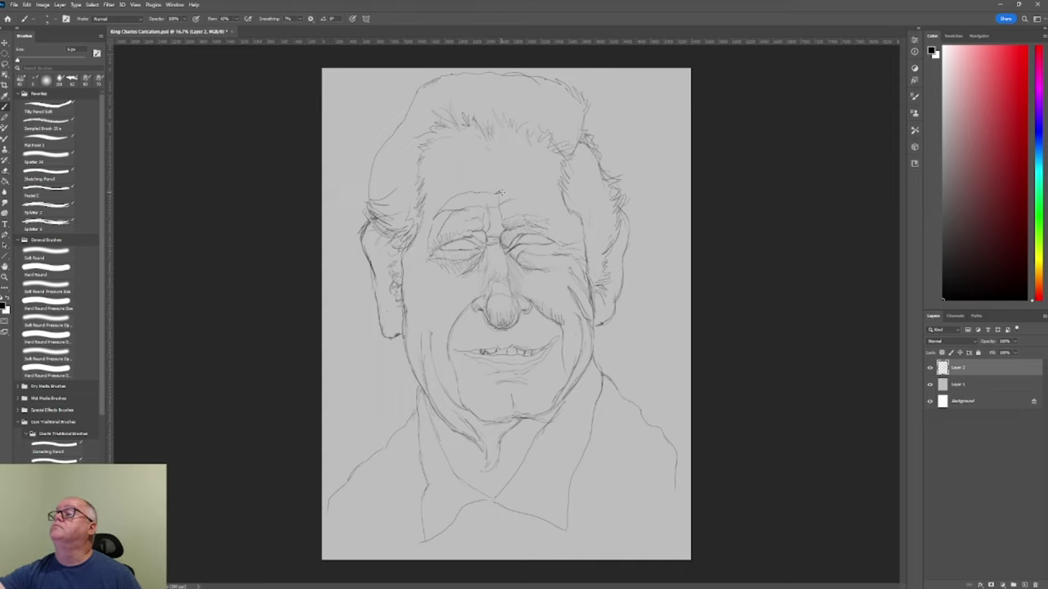
{"action": "left_click", "coordinate": [47, 178]}
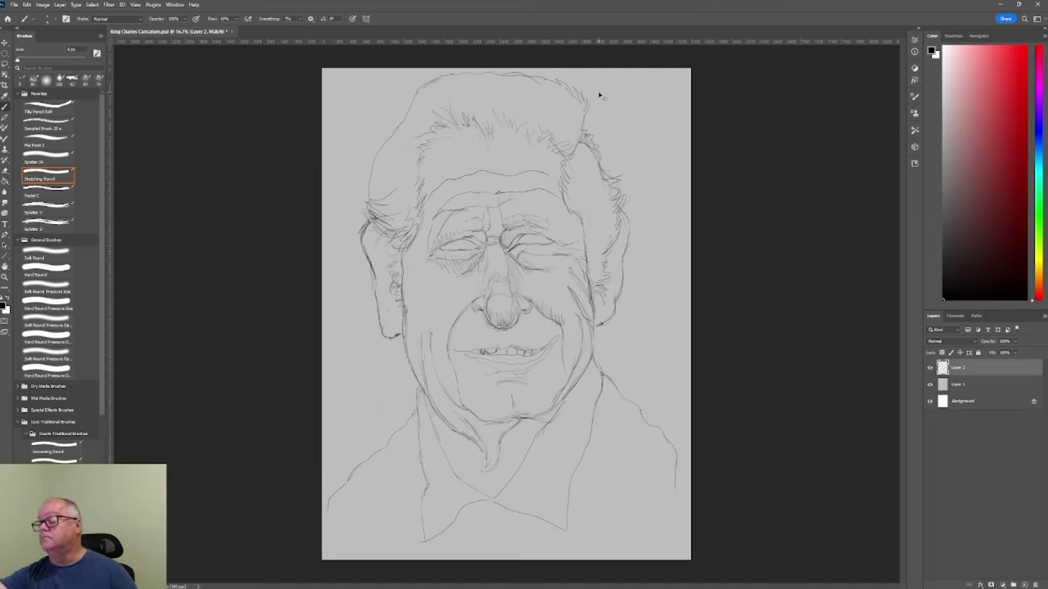
{"action": "key", "text": "ctrl+a"}
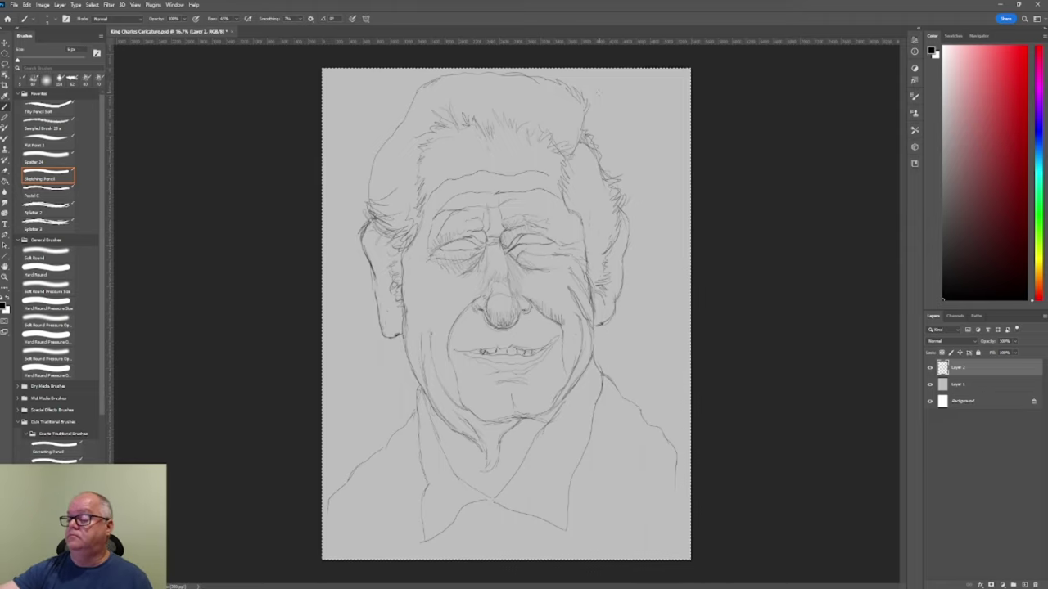
Scale the whole sketch down with Edit > Transform > Scale, move it lower and centred, and commit.
{"action": "left_click", "coordinate": [27, 6]}
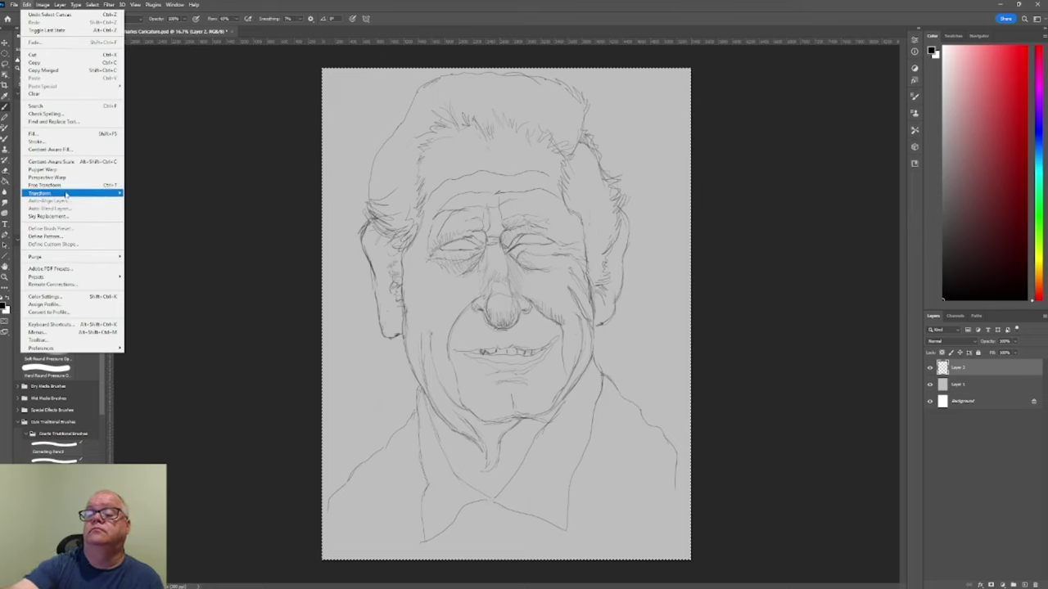
{"action": "mouse_move", "coordinate": [49, 192]}
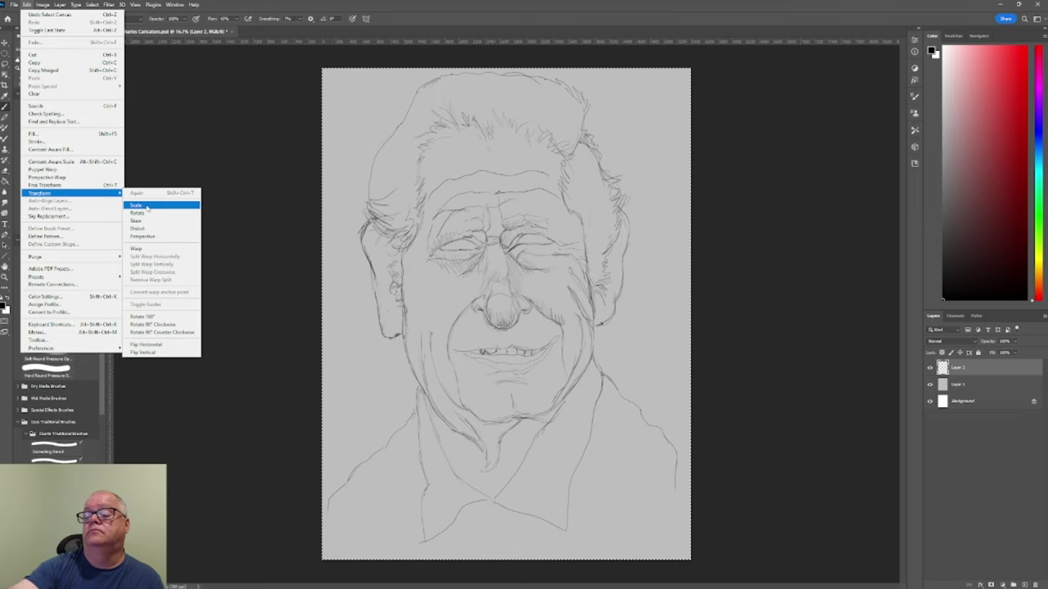
{"action": "left_click", "coordinate": [147, 207]}
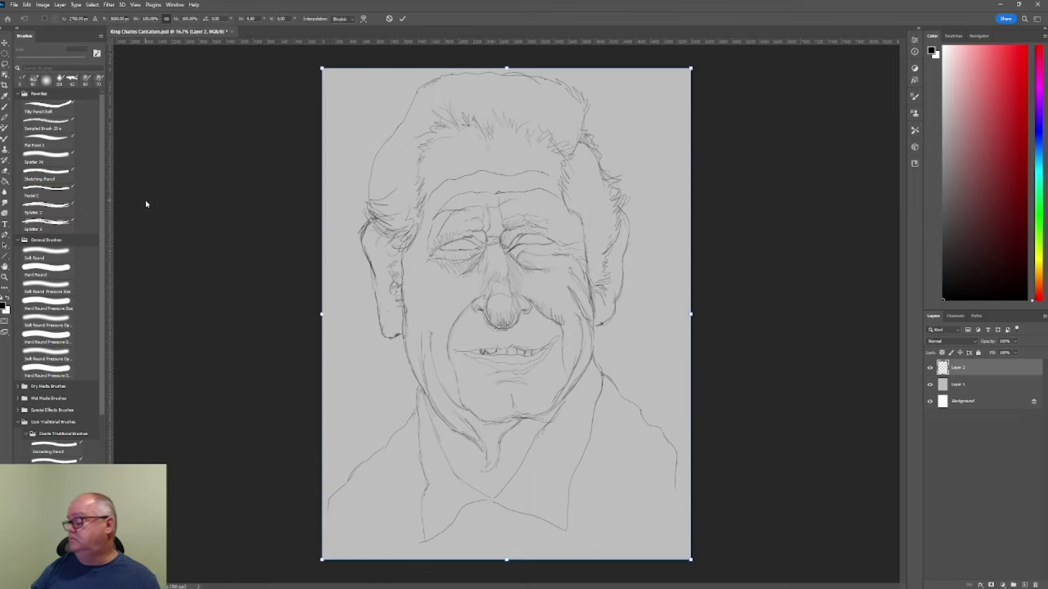
{"action": "left_click_drag", "start_coordinate": [692, 561], "coordinate": [629, 494]}
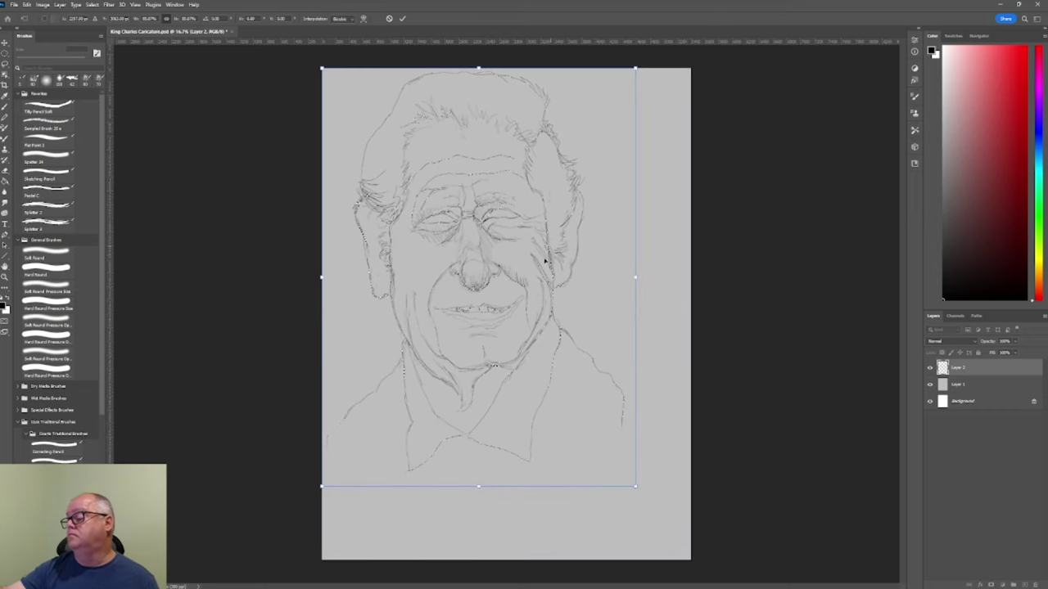
{"action": "left_click_drag", "start_coordinate": [534, 274], "coordinate": [558, 338]}
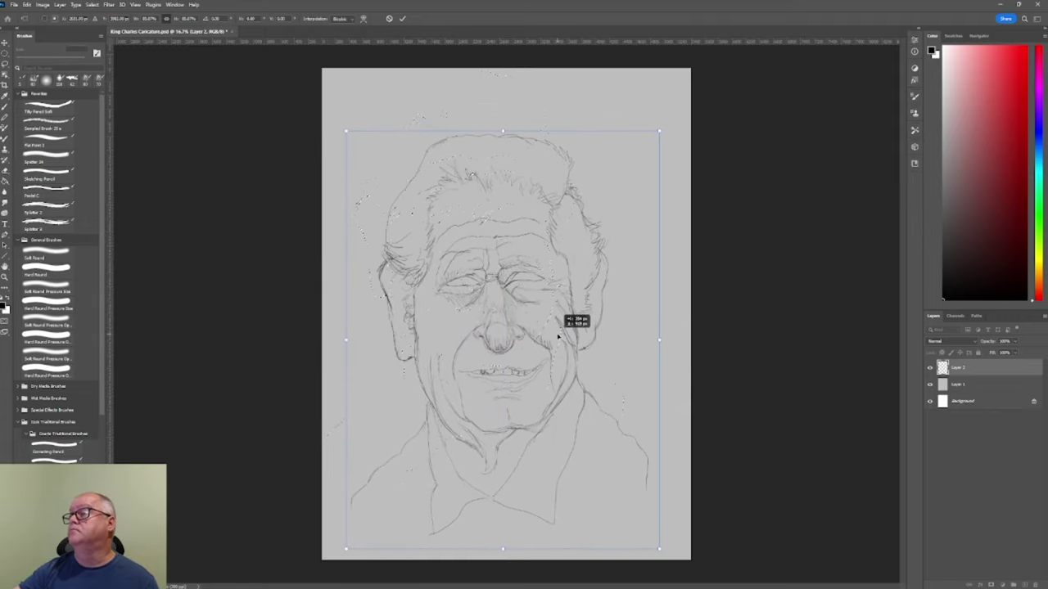
{"action": "left_click_drag", "start_coordinate": [558, 336], "coordinate": [559, 334]}
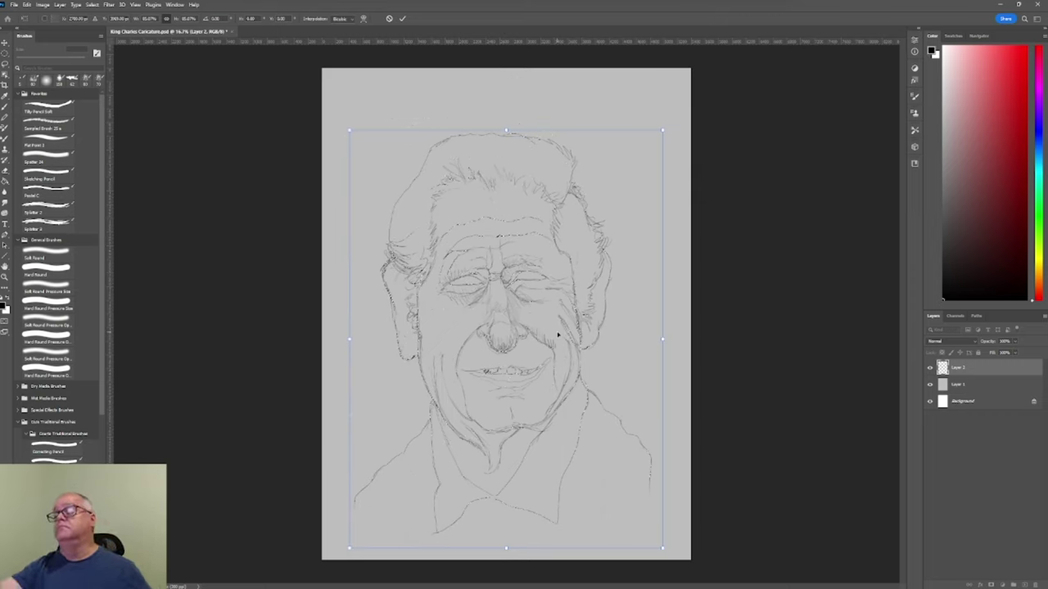
{"action": "left_click", "coordinate": [402, 18]}
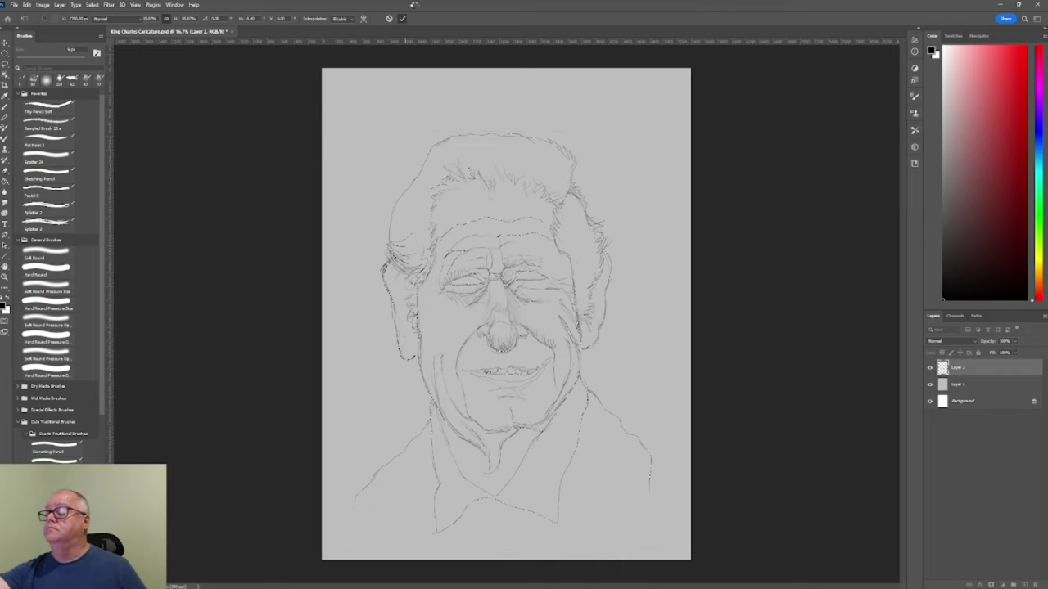
{"action": "left_click", "coordinate": [47, 178]}
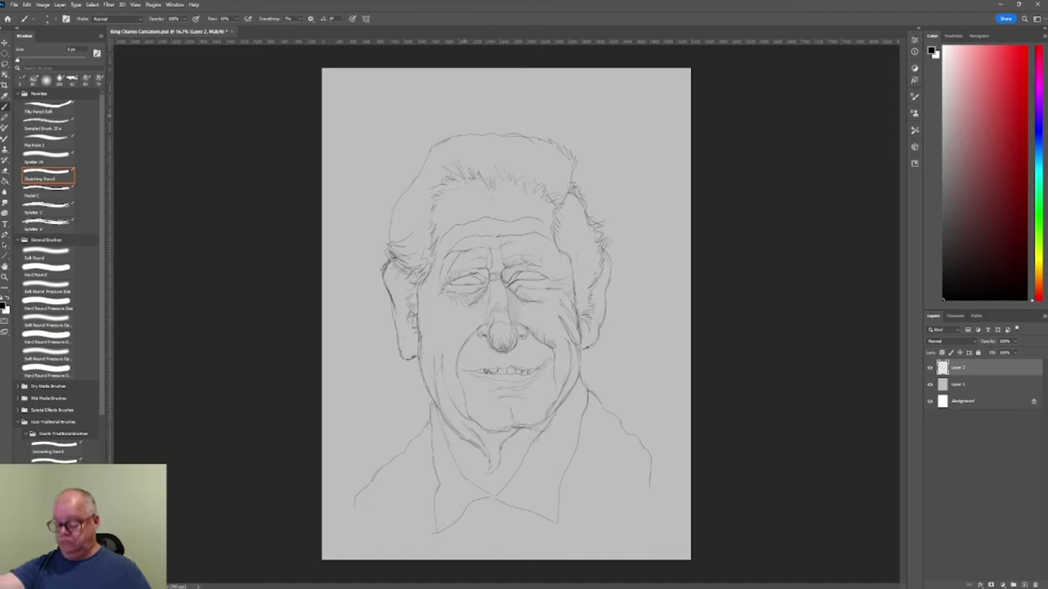
Lasso around the top of the hair.
{"action": "key", "text": "l"}
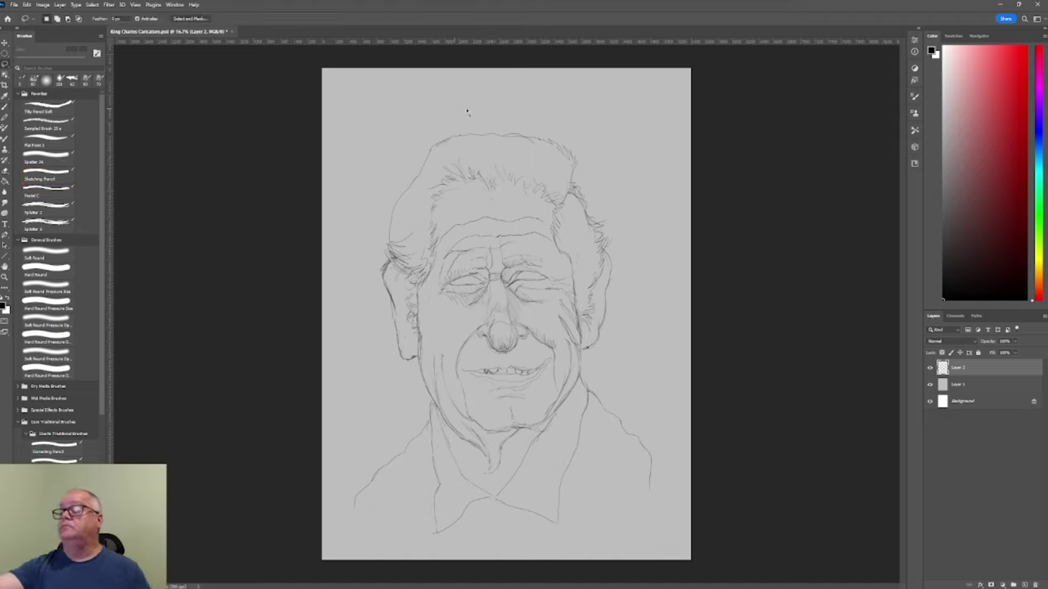
{"action": "mouse_move", "coordinate": [470, 107]}
{"action": "left_mouse_down"}
{"action": "mouse_move", "coordinate": [440, 214]}
{"action": "mouse_move", "coordinate": [601, 214]}
{"action": "left_mouse_up"}
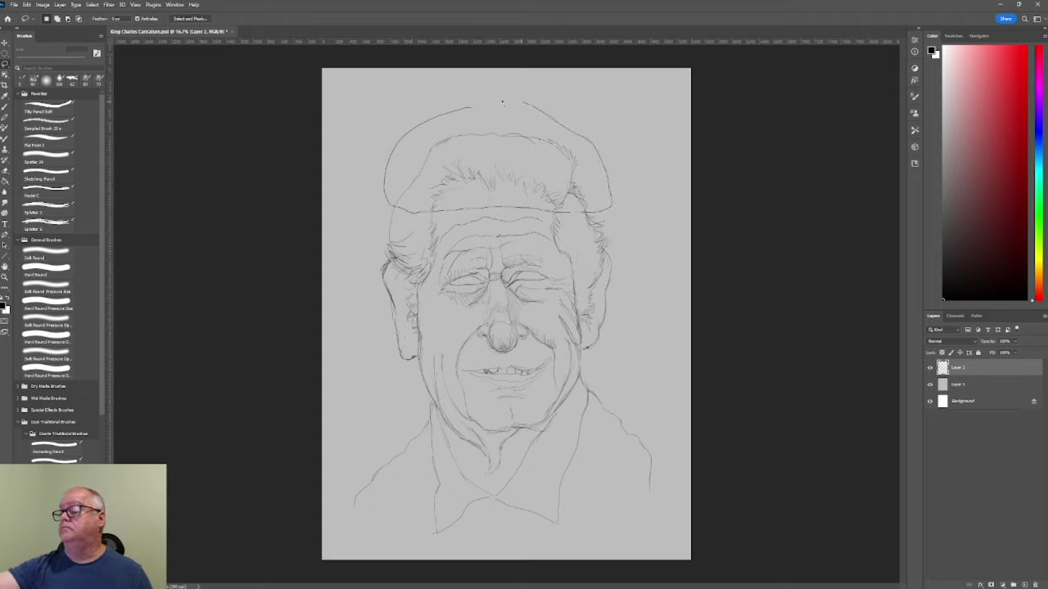
{"action": "left_click_drag", "start_coordinate": [601, 214], "coordinate": [471, 105]}
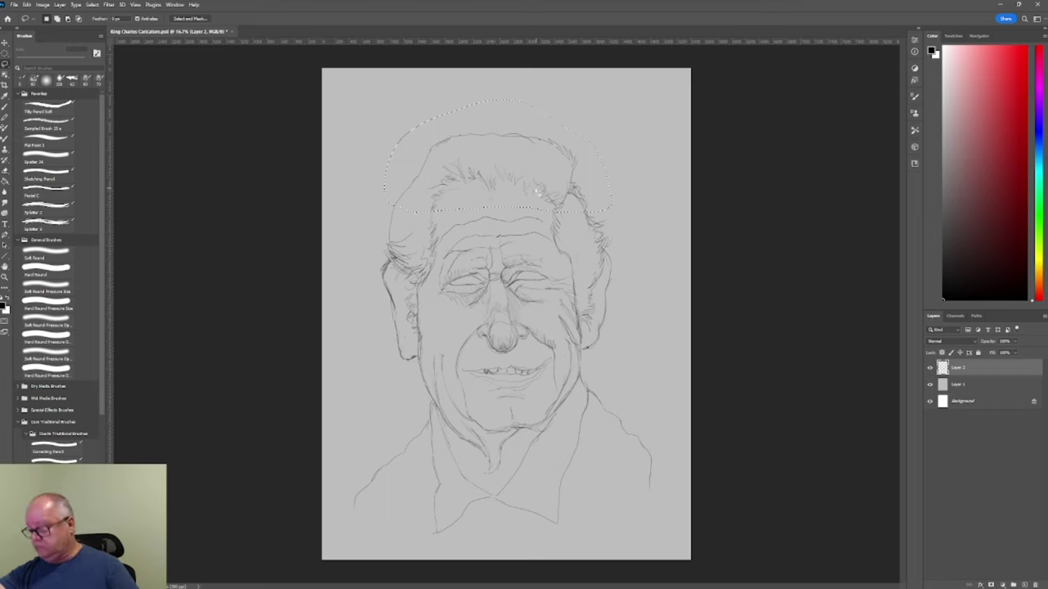
Raise the selected hair top a few pixels to make the head taller, then save with Ctrl+S.
{"action": "key", "text": "v"}
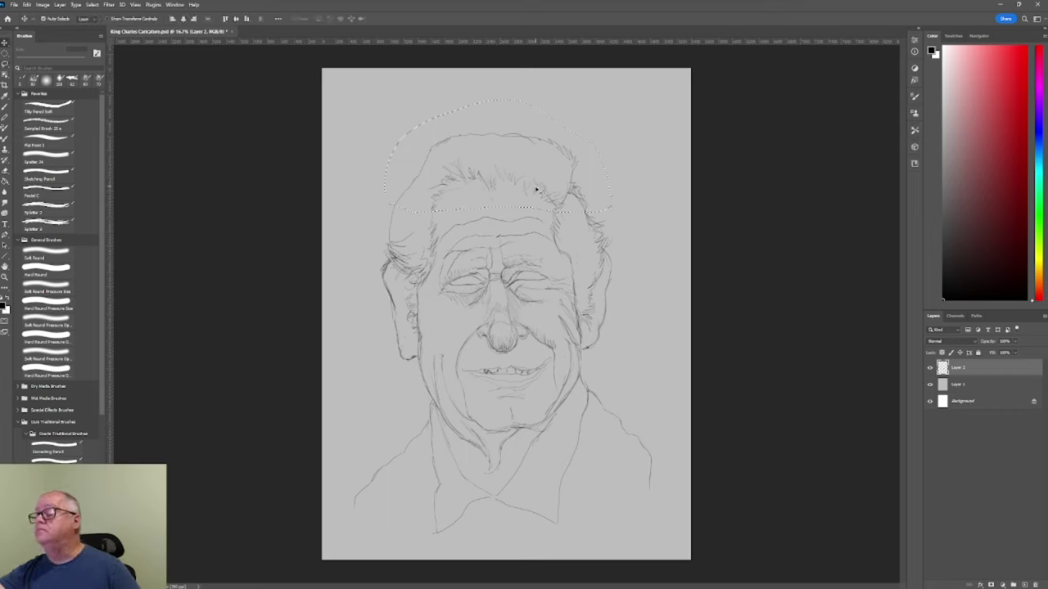
{"action": "left_click_drag", "start_coordinate": [537, 191], "coordinate": [536, 184]}
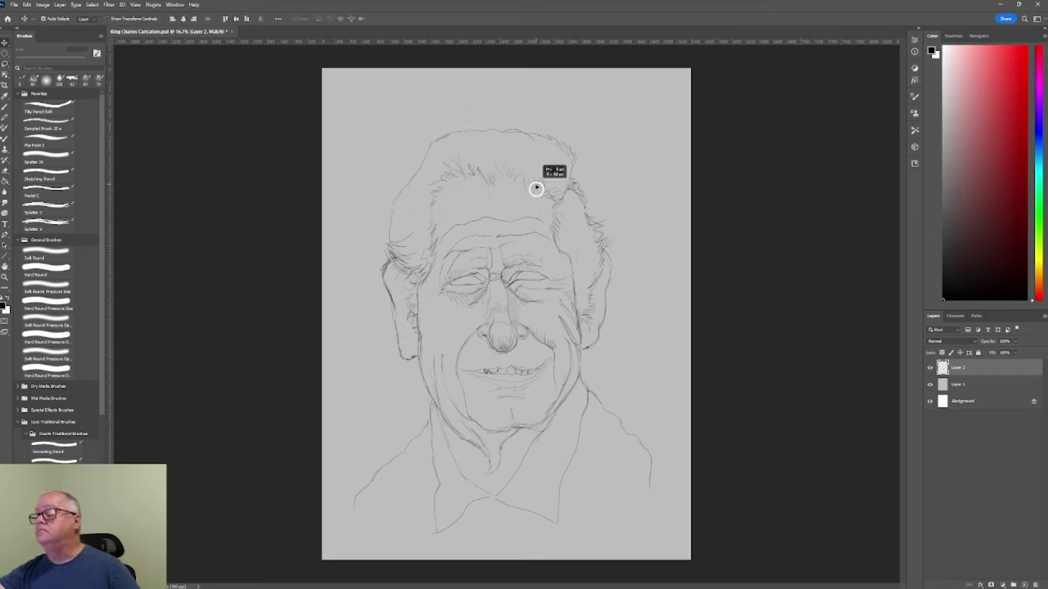
{"action": "key", "text": "Up"}
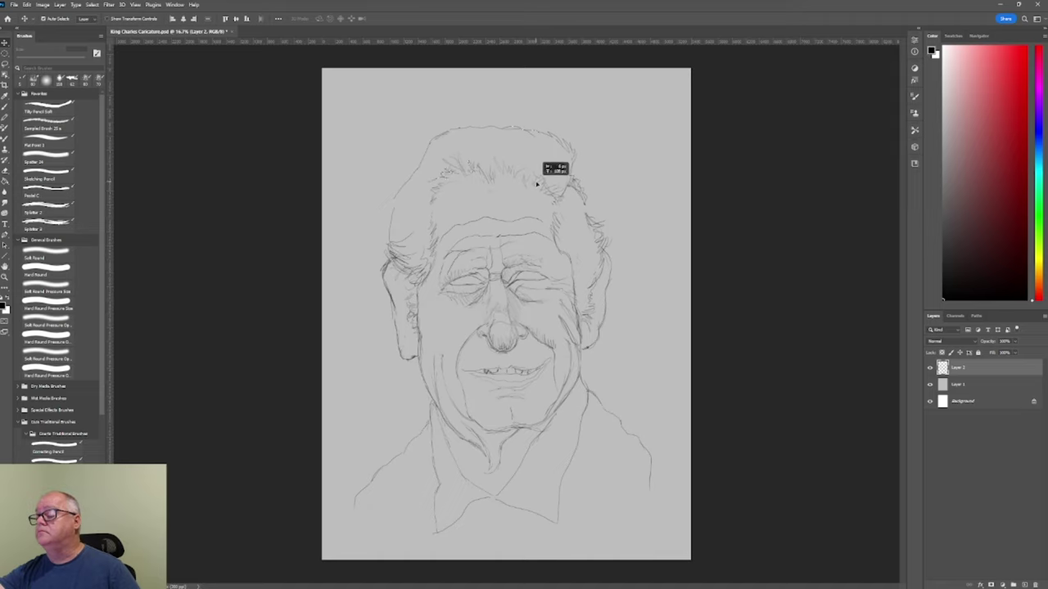
{"action": "key", "text": "Up"}
{"action": "key", "text": "Up"}
{"action": "key", "text": "Up"}
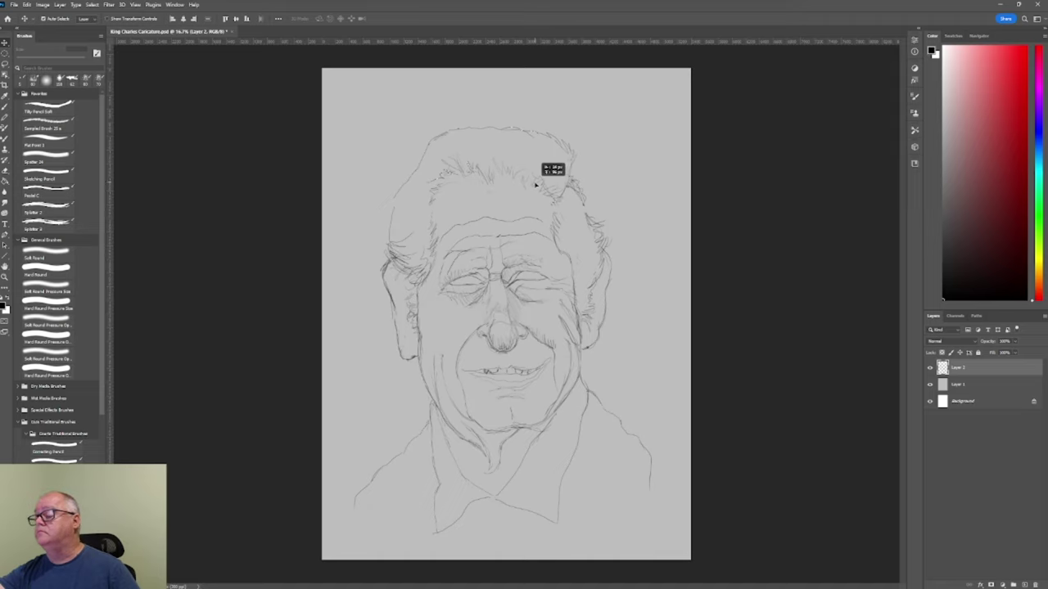
{"action": "left_click_drag", "start_coordinate": [537, 185], "coordinate": [537, 179]}
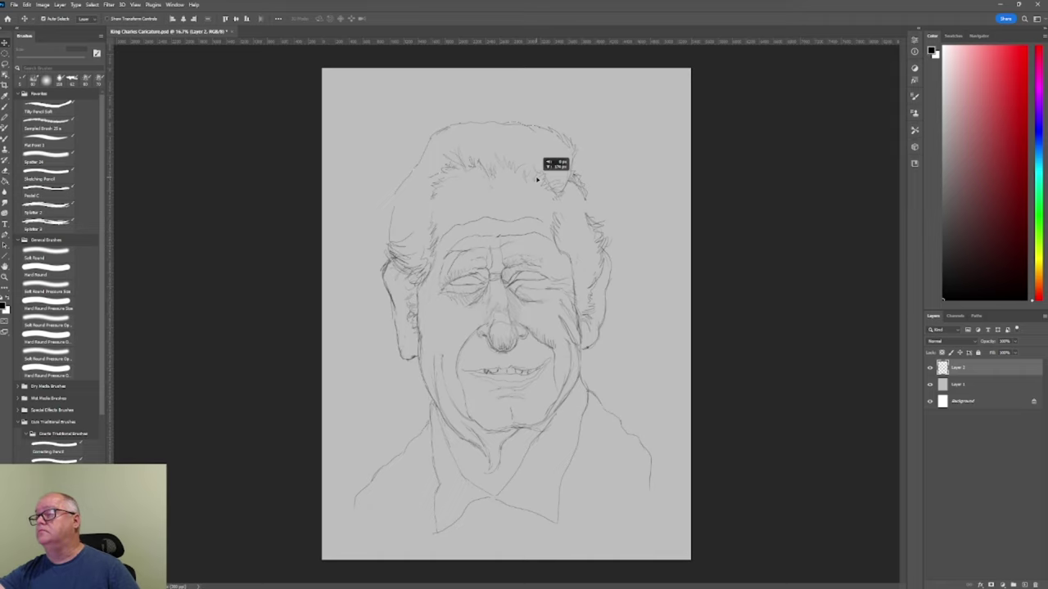
{"action": "left_click_drag", "start_coordinate": [537, 179], "coordinate": [537, 178]}
{"action": "left_click_drag", "start_coordinate": [537, 179], "coordinate": [536, 179]}
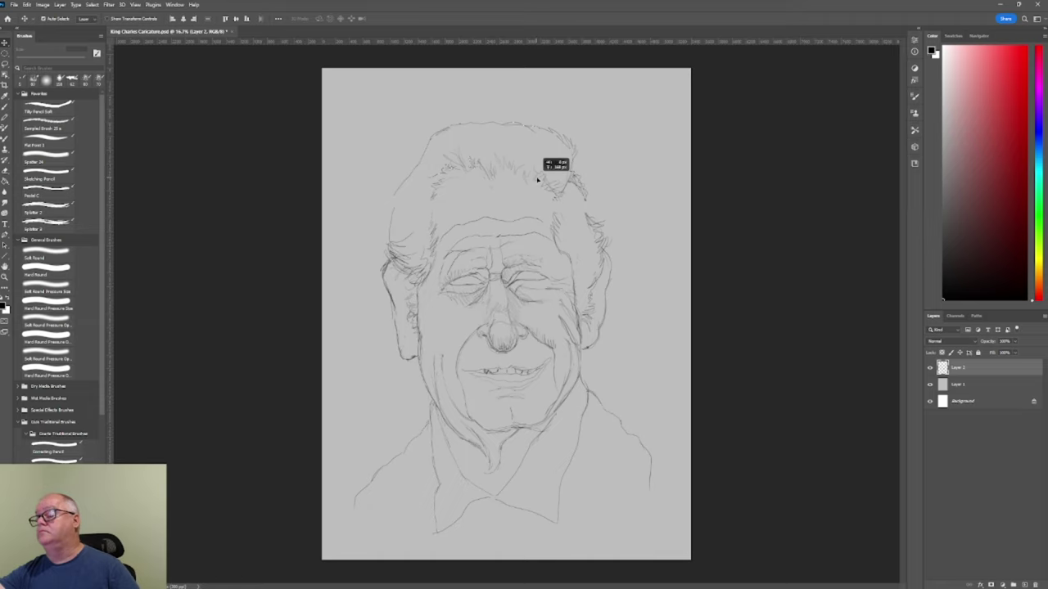
{"action": "left_click_drag", "start_coordinate": [538, 179], "coordinate": [533, 177]}
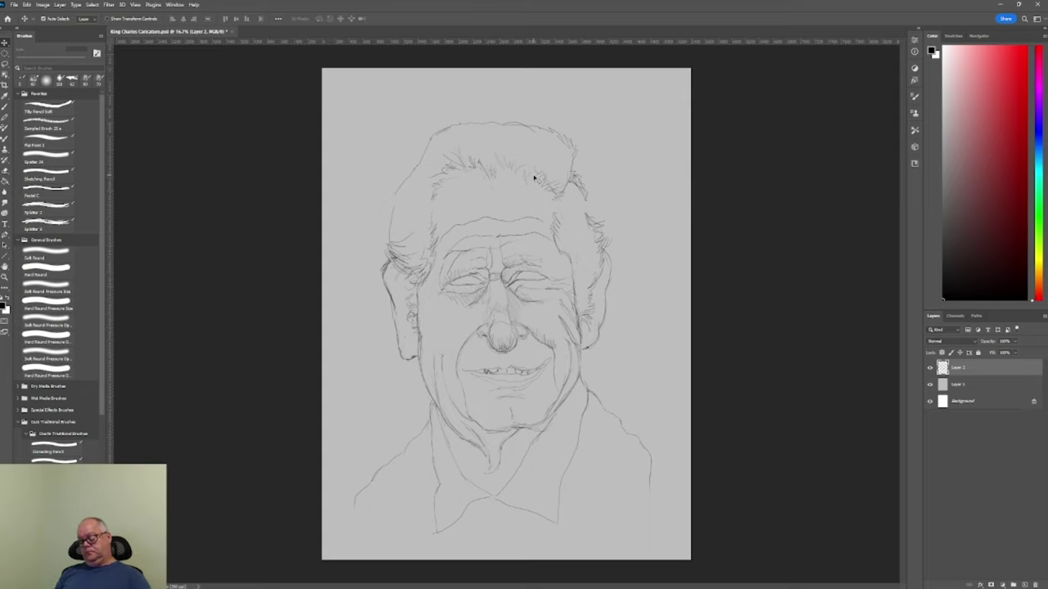
{"action": "key", "text": "ctrl"}
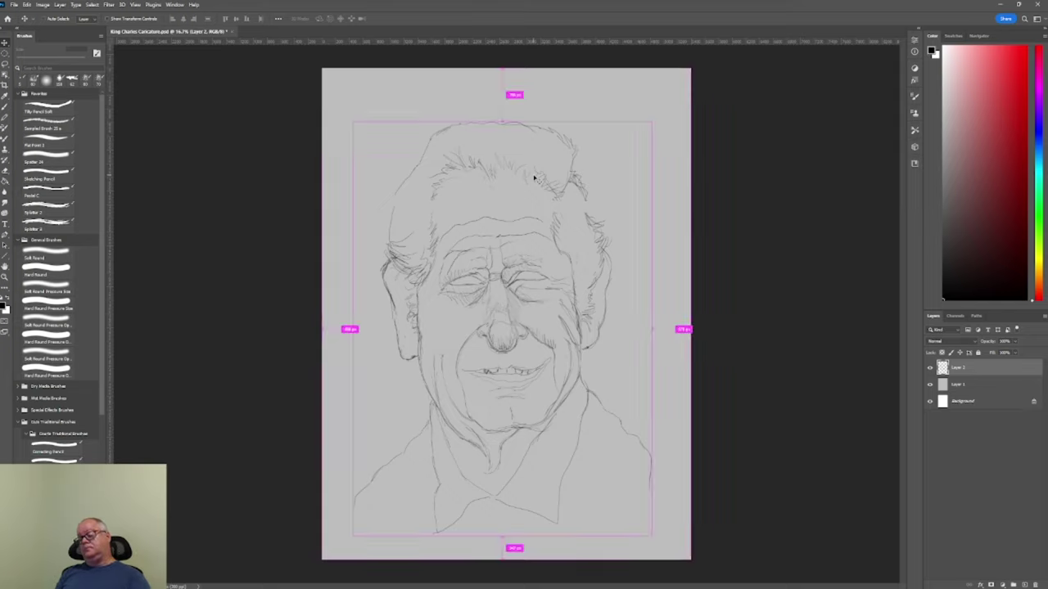
{"action": "key", "text": "ctrl+s"}
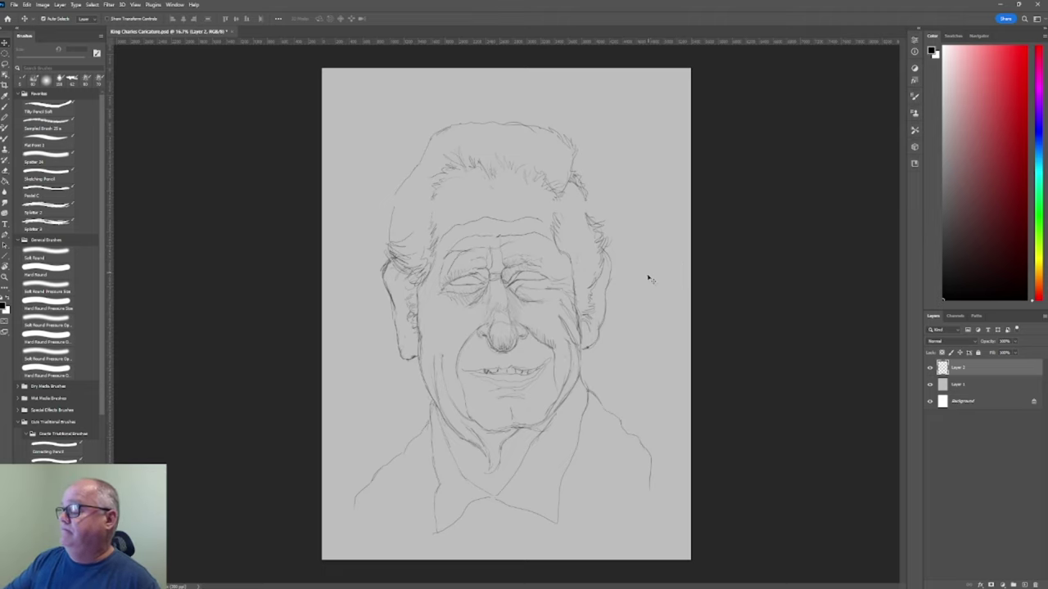
Choose the Sketching Pencil brush preset for drawing over the left eye on Layer 2.
{"action": "left_click", "coordinate": [47, 179]}
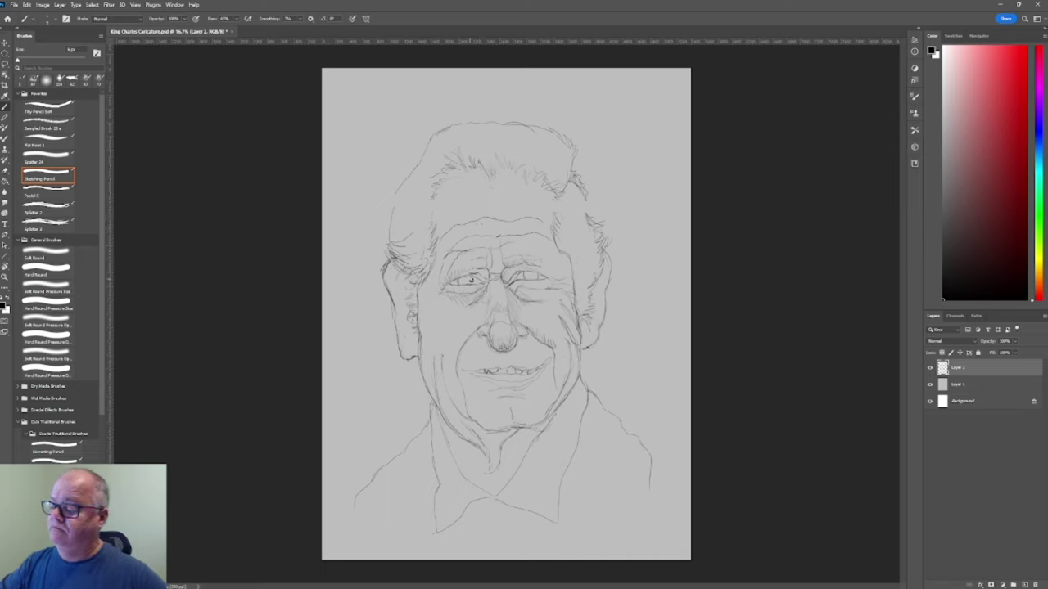
Resize the Sketching Pencil brush up and down with the bracket keys while refining the eyes.
{"action": "key", "text": "]"}
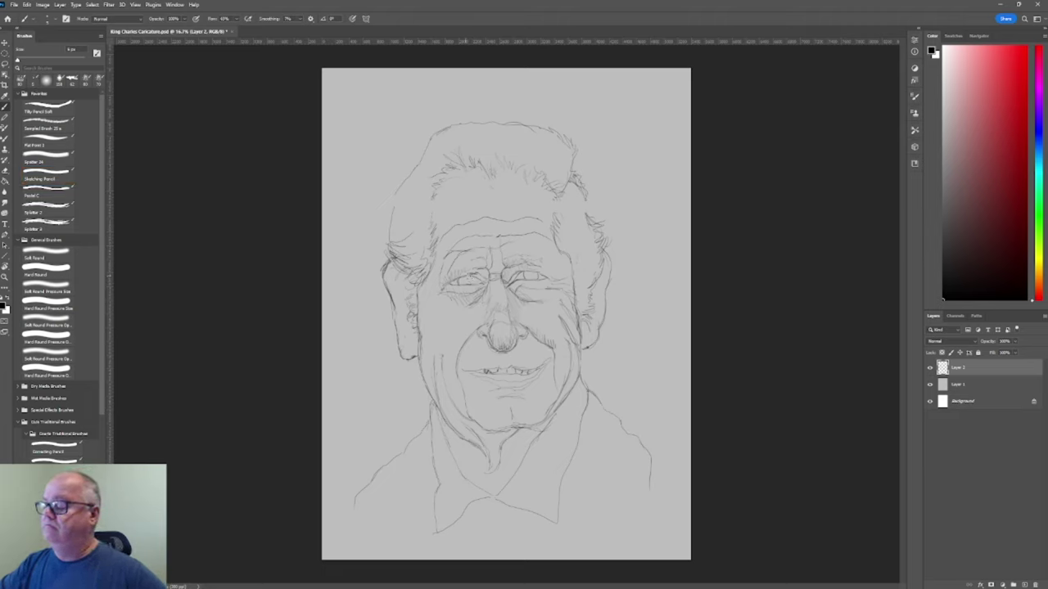
{"action": "key", "text": "["}
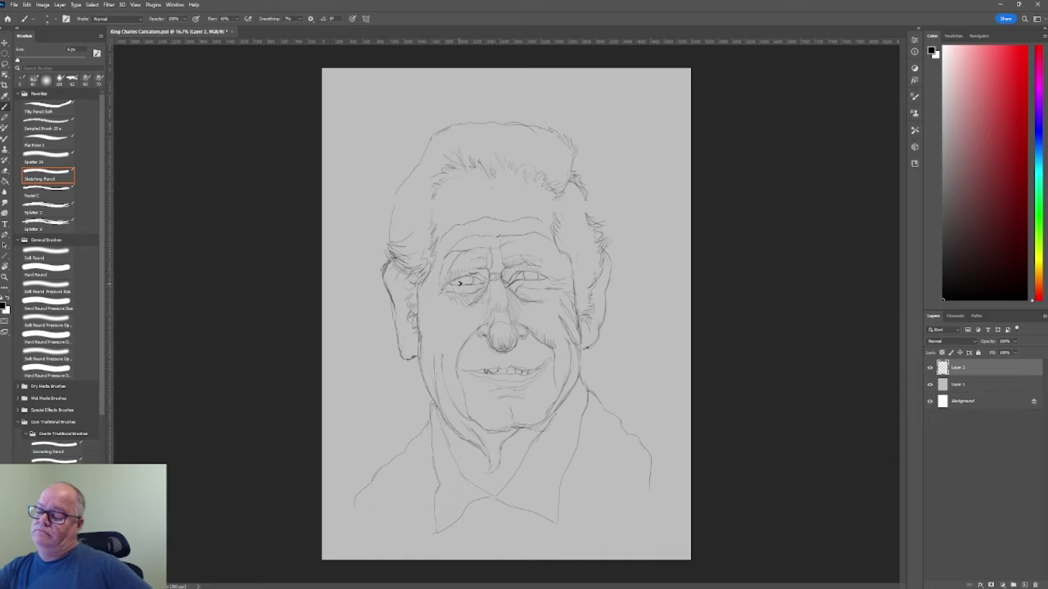
{"action": "key", "text": "["}
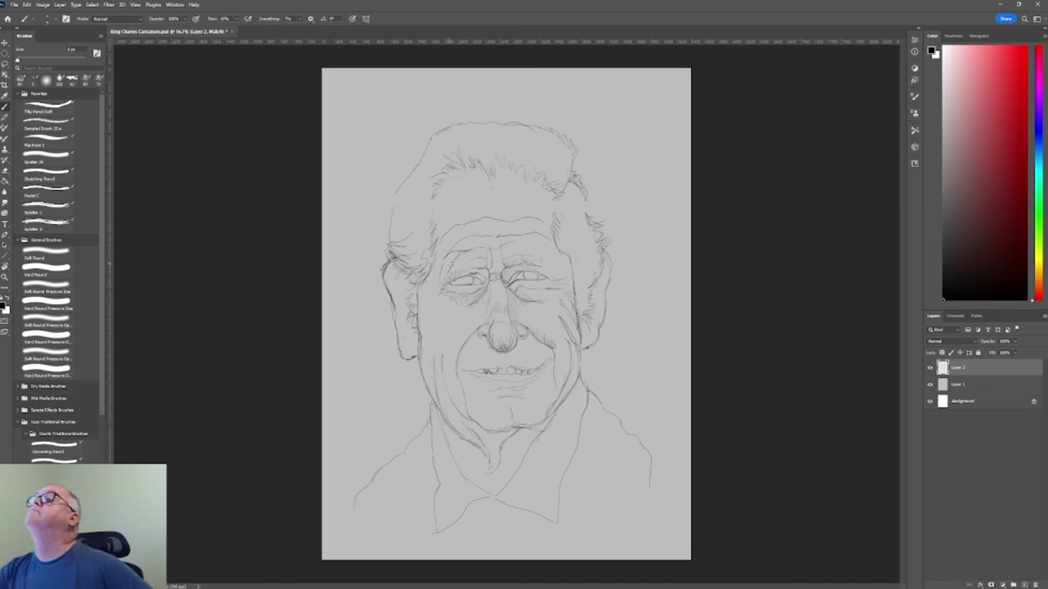
{"action": "key", "text": "]"}
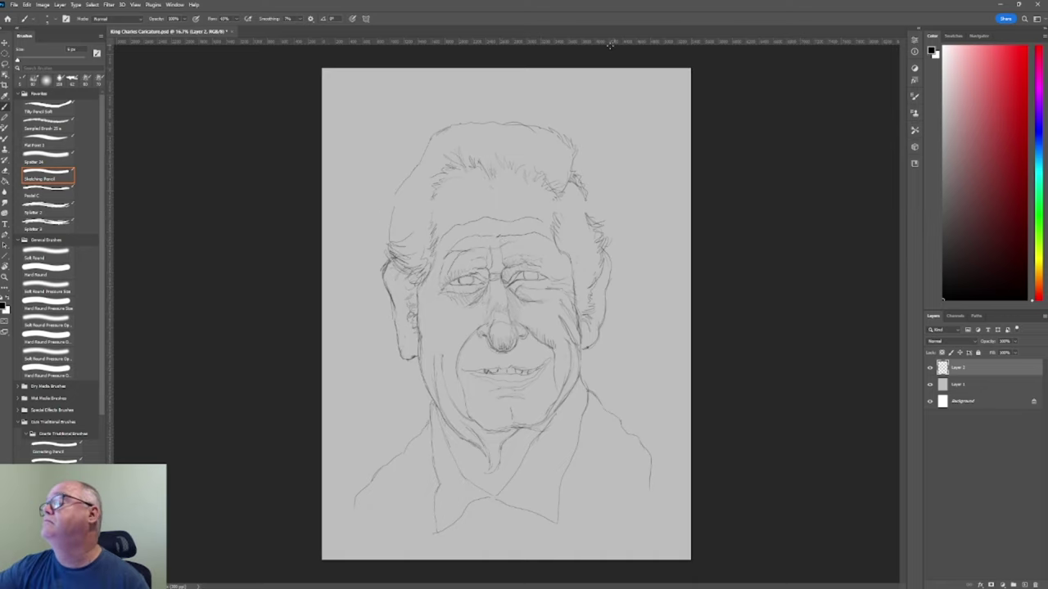
Place a horizontal guide from the top ruler precisely across the eye line.
{"action": "left_click_drag", "start_coordinate": [613, 44], "coordinate": [591, 281]}
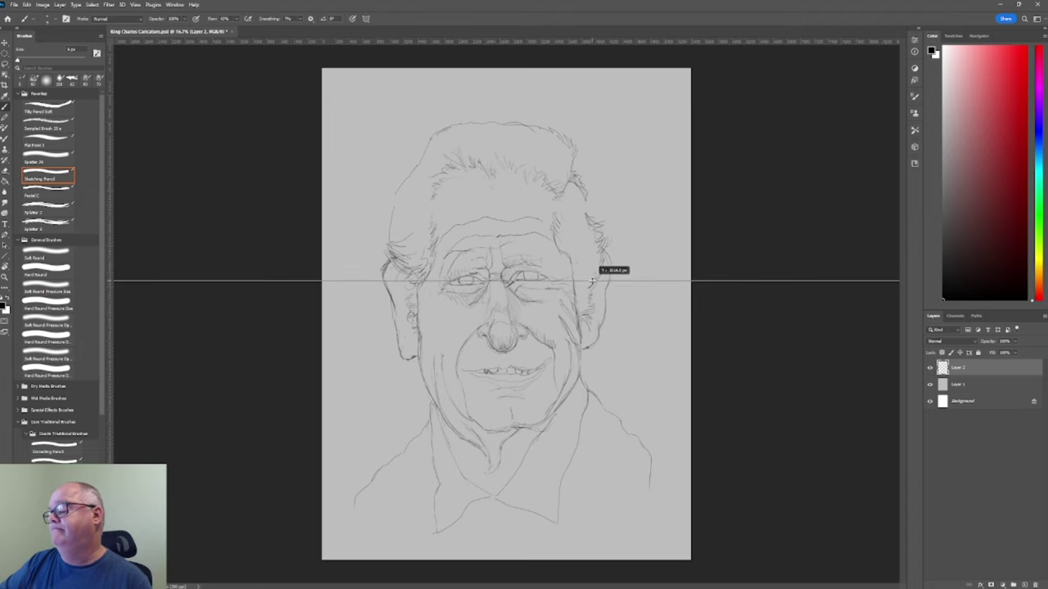
{"action": "left_click_drag", "start_coordinate": [592, 281], "coordinate": [592, 282]}
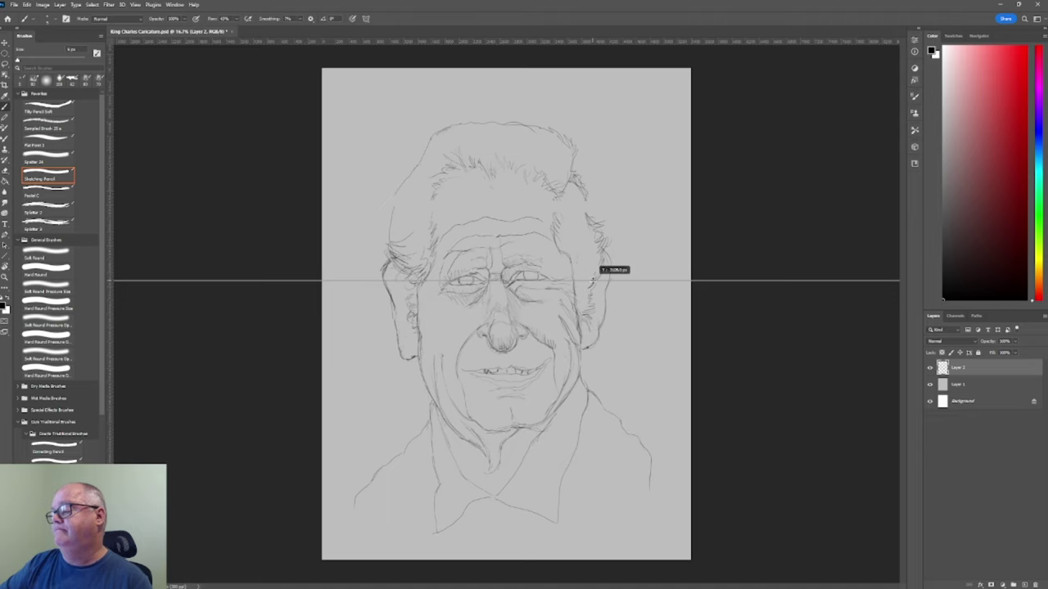
{"action": "left_click_drag", "start_coordinate": [592, 281], "coordinate": [592, 282]}
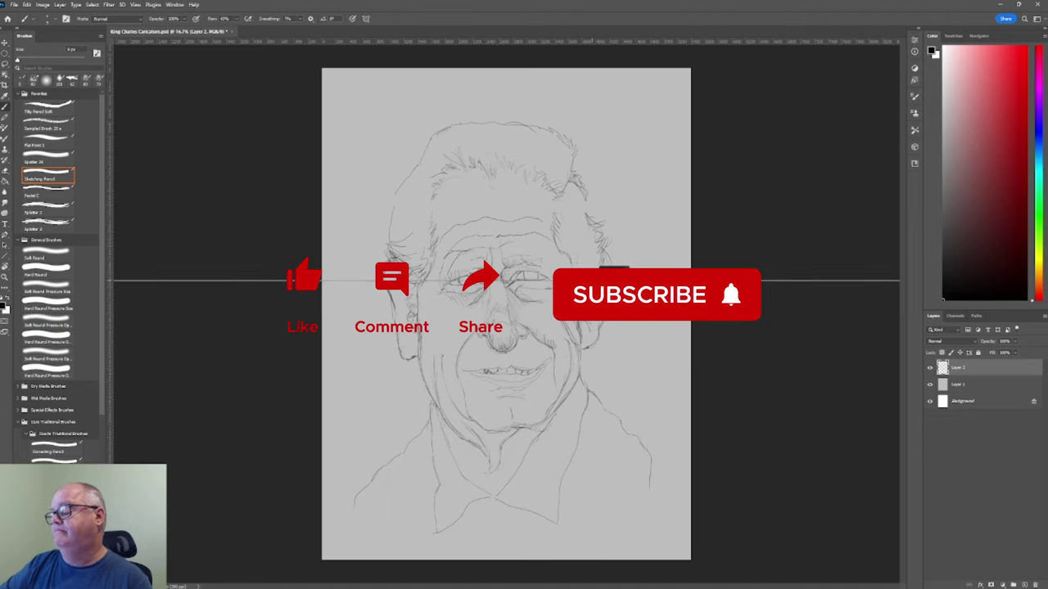
{"action": "left_click_drag", "start_coordinate": [592, 282], "coordinate": [591, 281]}
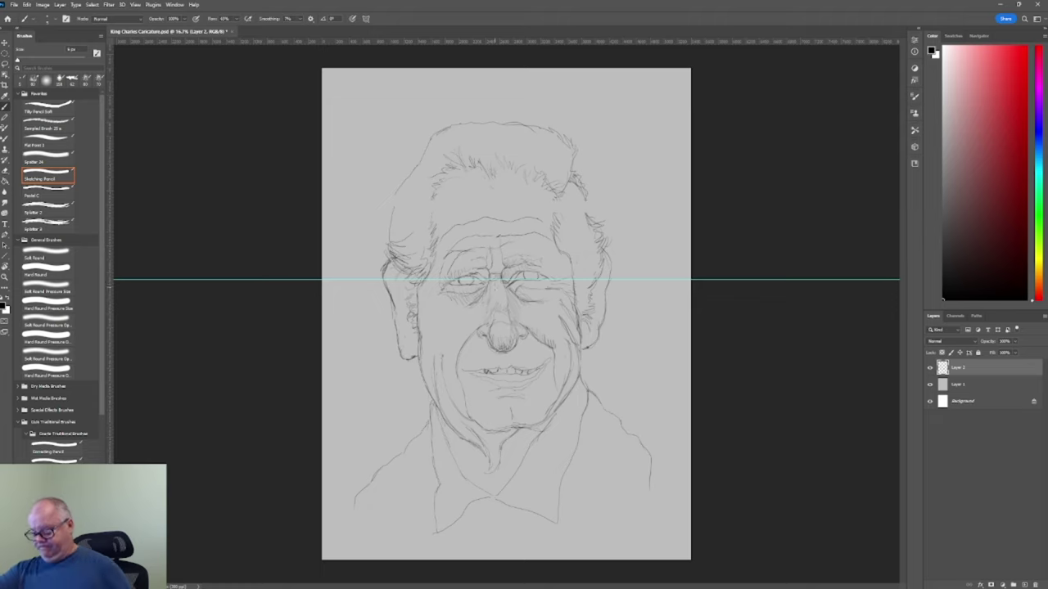
Lasso the left eye and brow, move it up to the guide, and make Layer 1 active.
{"action": "key", "text": "l"}
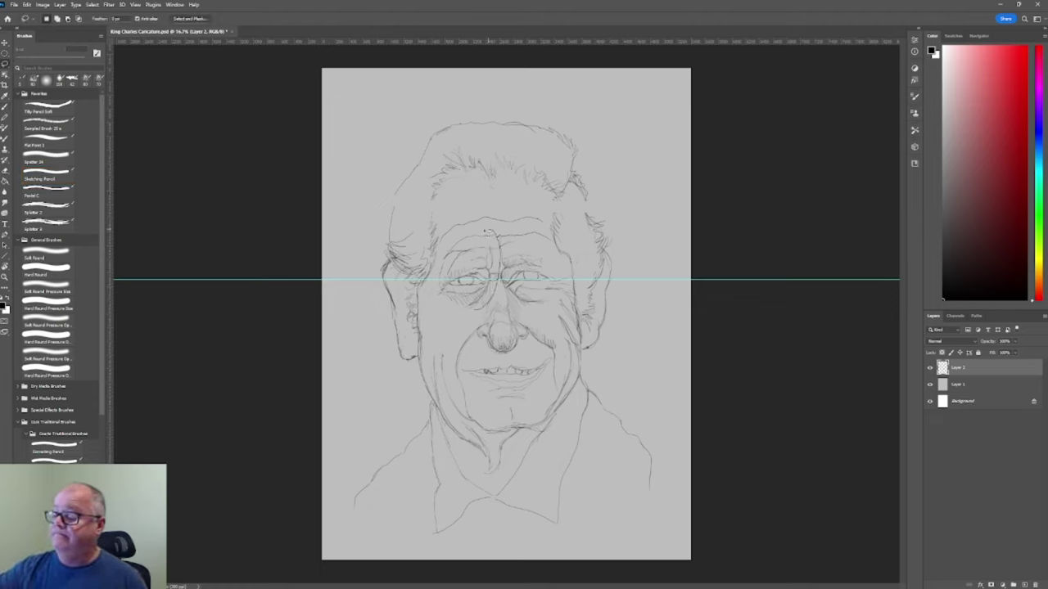
{"action": "left_click_drag", "start_coordinate": [428, 287], "coordinate": [430, 285]}
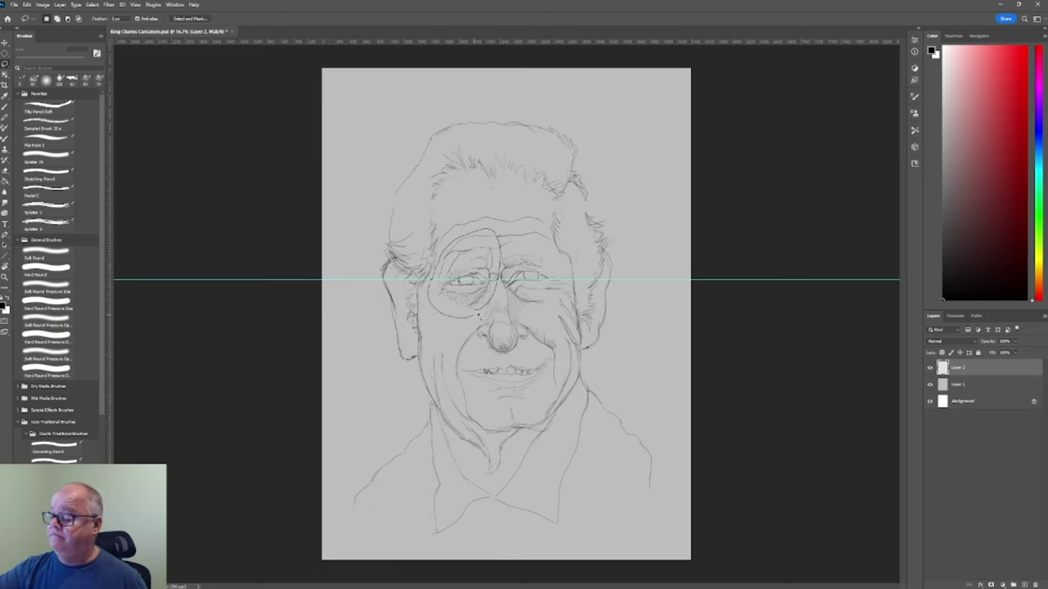
{"action": "left_click_drag", "start_coordinate": [451, 237], "coordinate": [498, 256]}
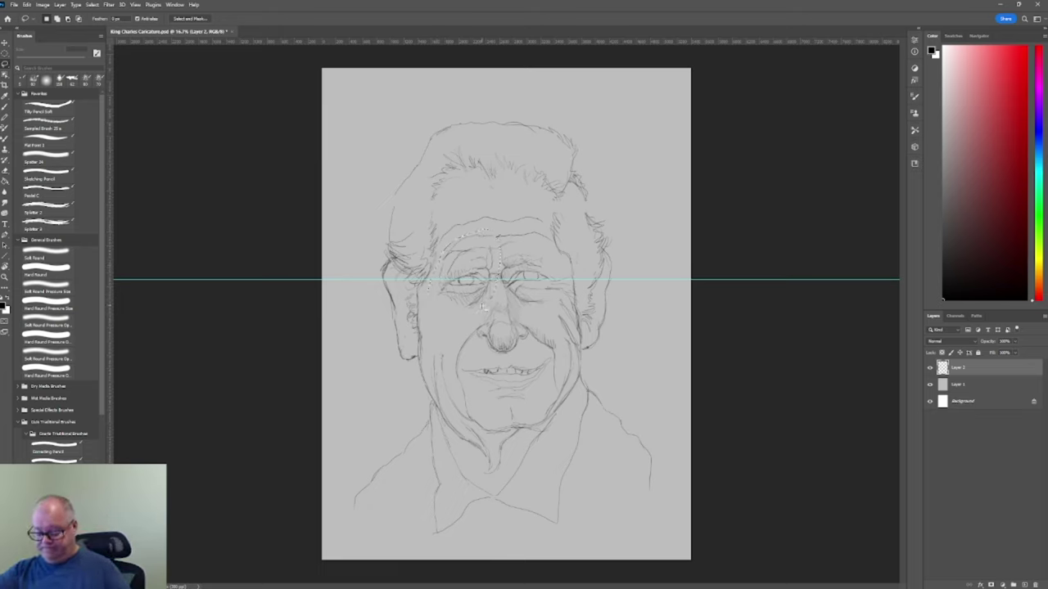
{"action": "key", "text": "v"}
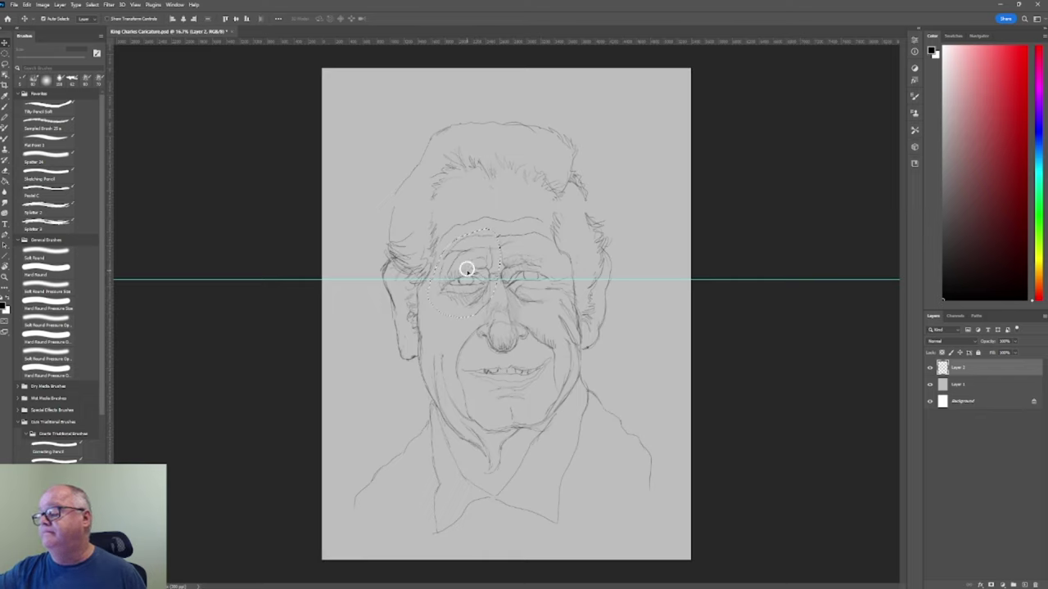
{"action": "left_click_drag", "start_coordinate": [467, 270], "coordinate": [469, 268]}
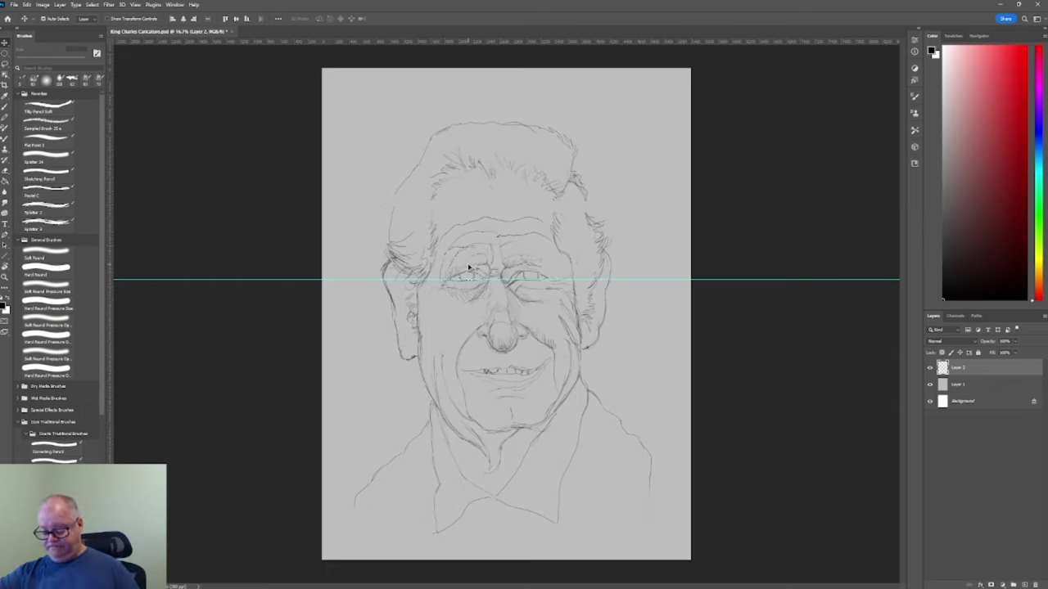
{"action": "key", "text": "ctrl"}
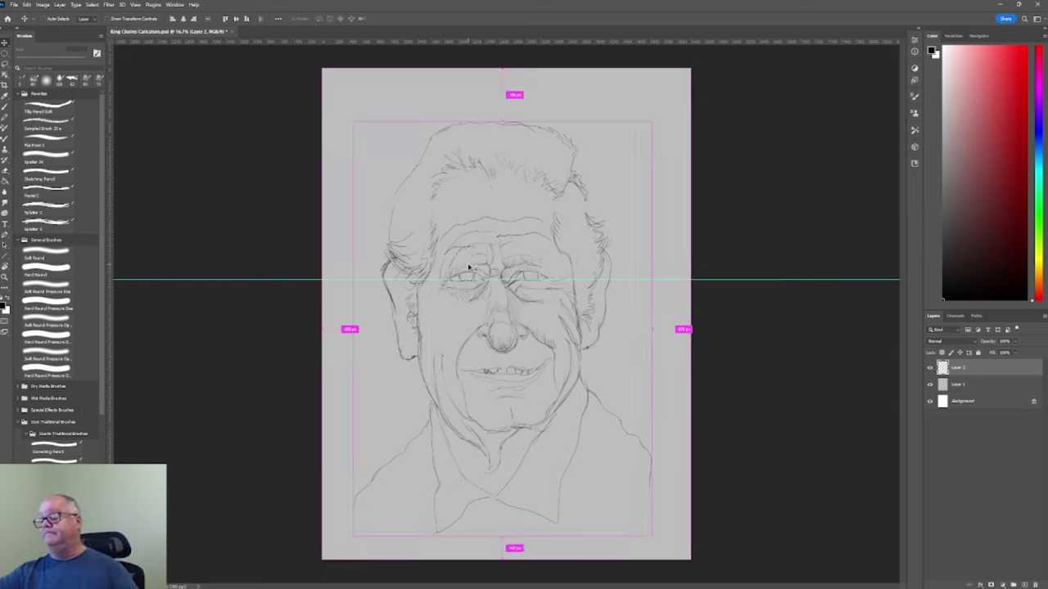
{"action": "left_click", "coordinate": [649, 282]}
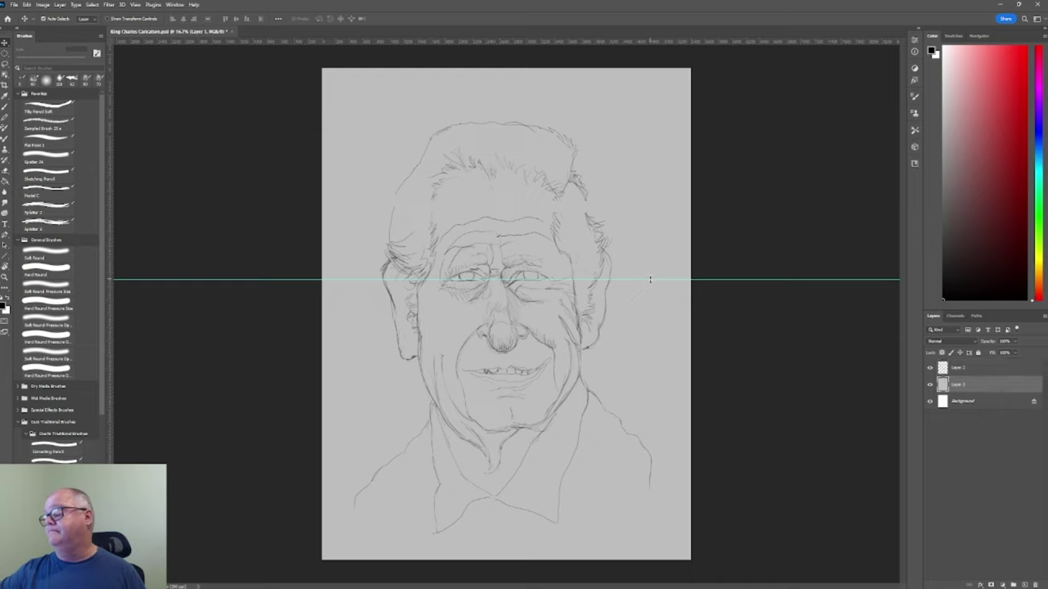
{"action": "left_click_drag", "start_coordinate": [652, 281], "coordinate": [643, 11]}
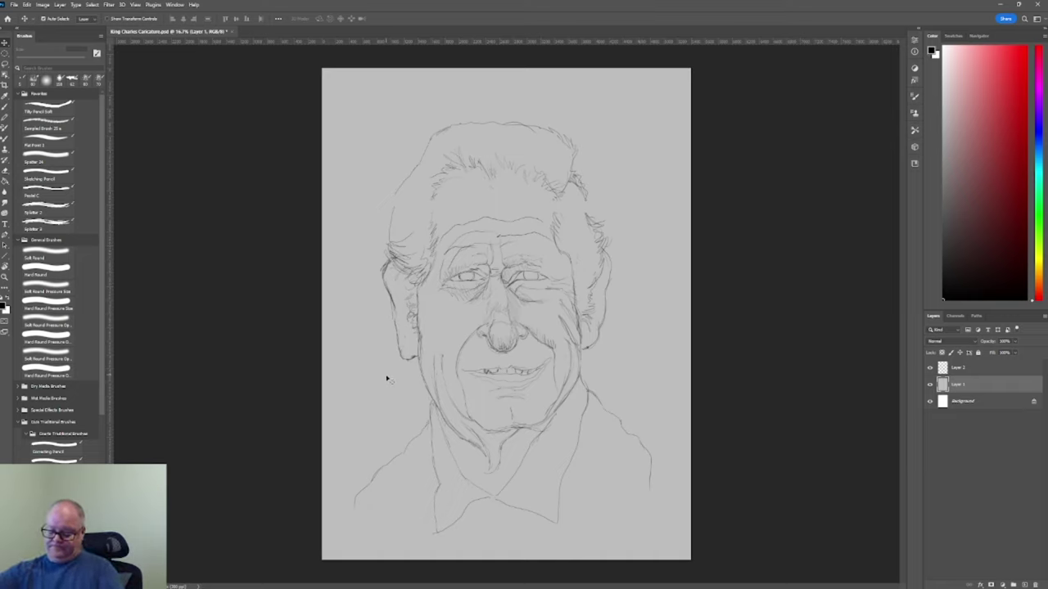
{"action": "key", "text": "l"}
{"action": "left_click", "coordinate": [427, 370]}
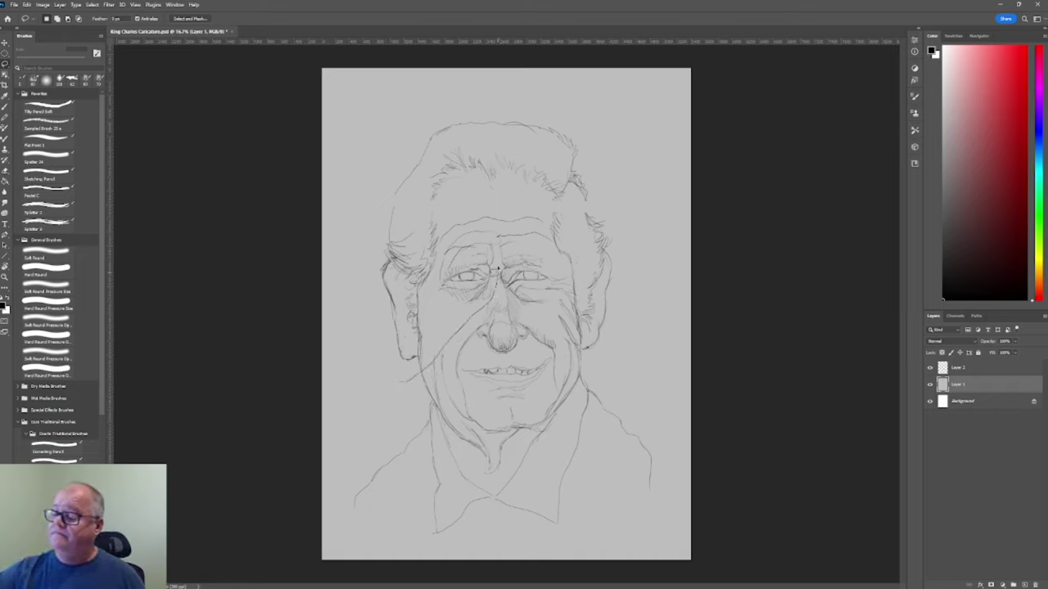
{"action": "left_click_drag", "start_coordinate": [493, 298], "coordinate": [484, 121]}
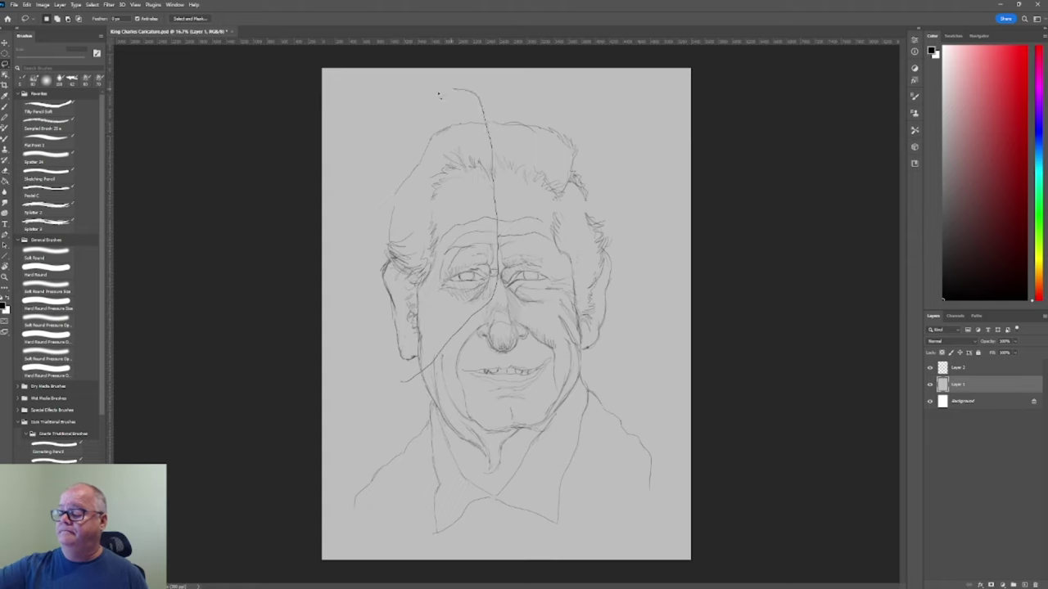
{"action": "left_click_drag", "start_coordinate": [485, 120], "coordinate": [387, 378]}
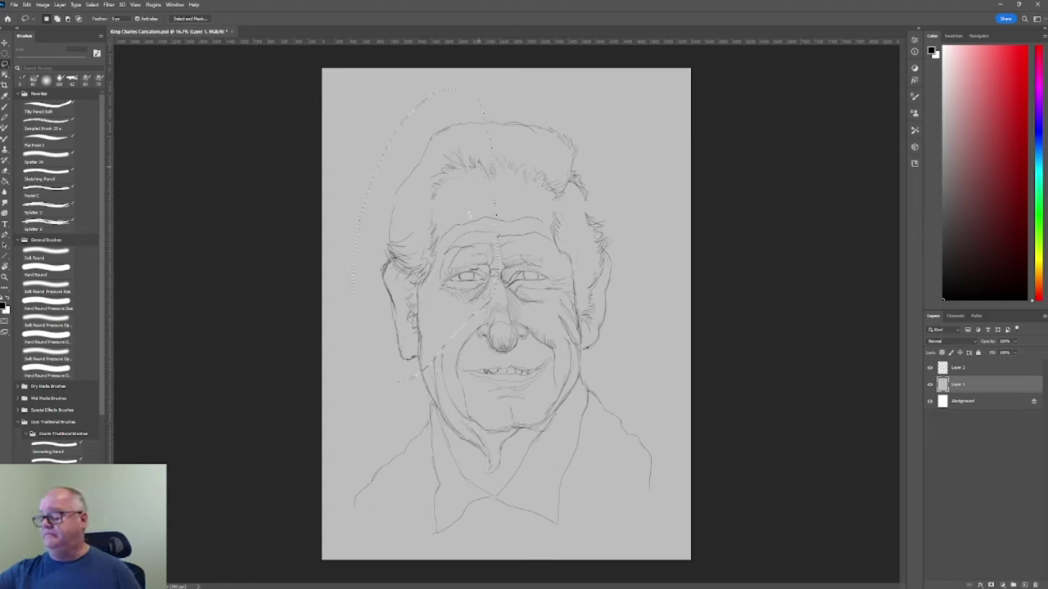
{"action": "key", "text": "v"}
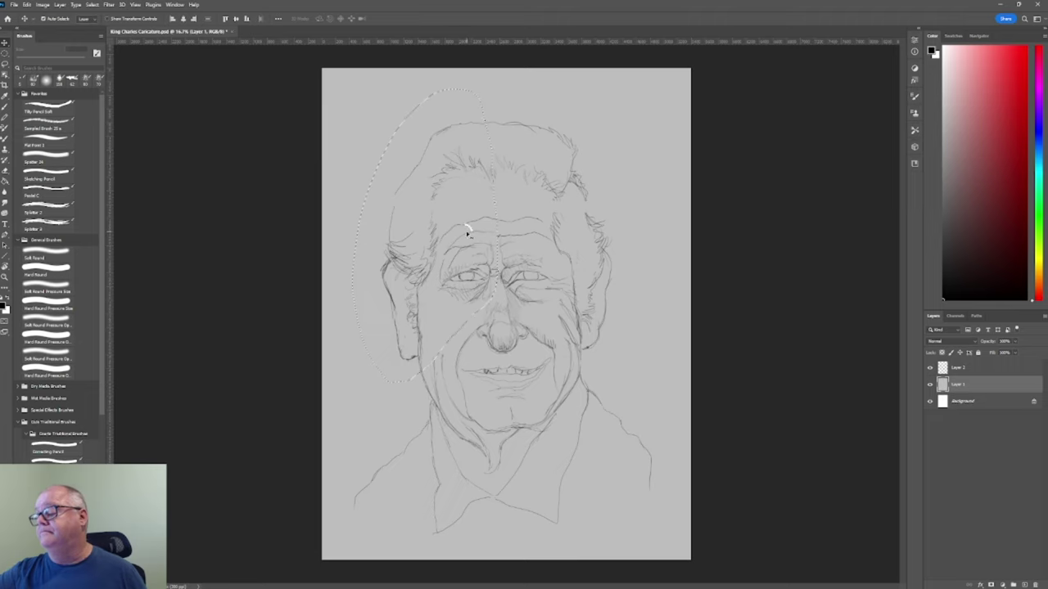
{"action": "left_click_drag", "start_coordinate": [468, 235], "coordinate": [462, 235]}
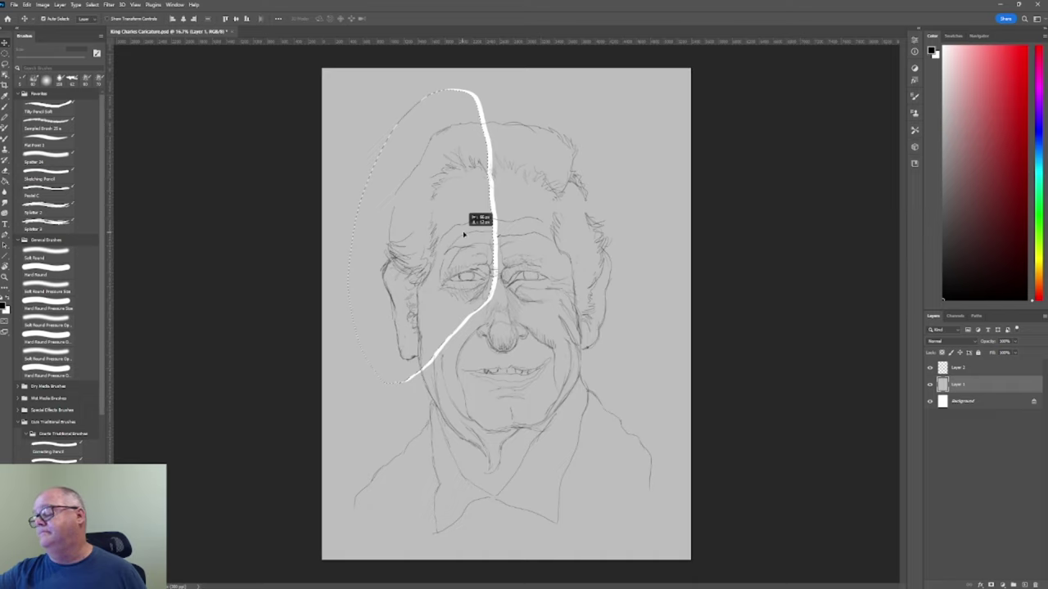
{"action": "left_click_drag", "start_coordinate": [464, 235], "coordinate": [464, 234]}
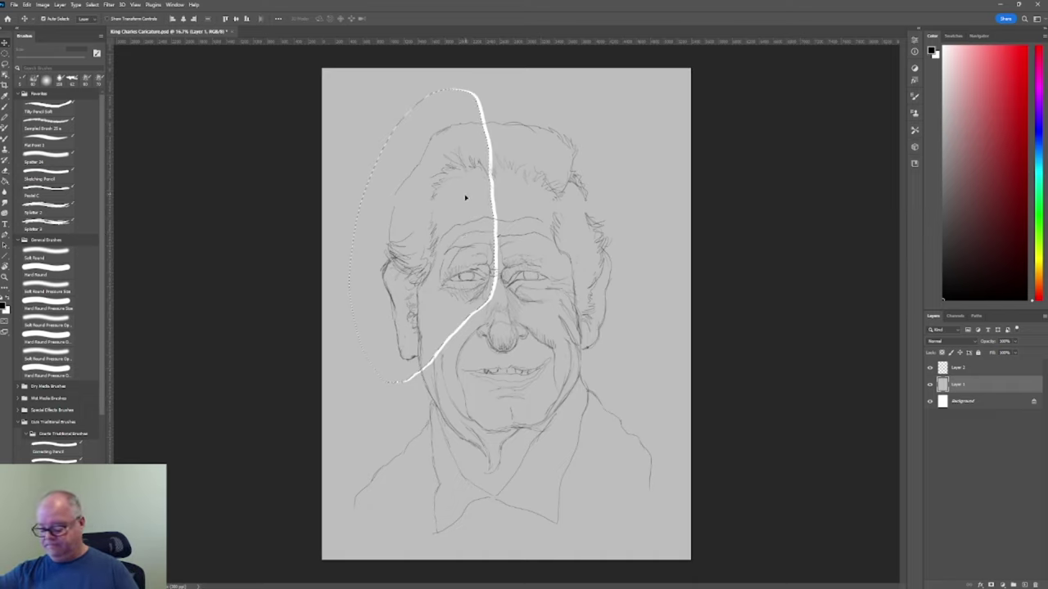
{"action": "key", "text": "ctrl+d"}
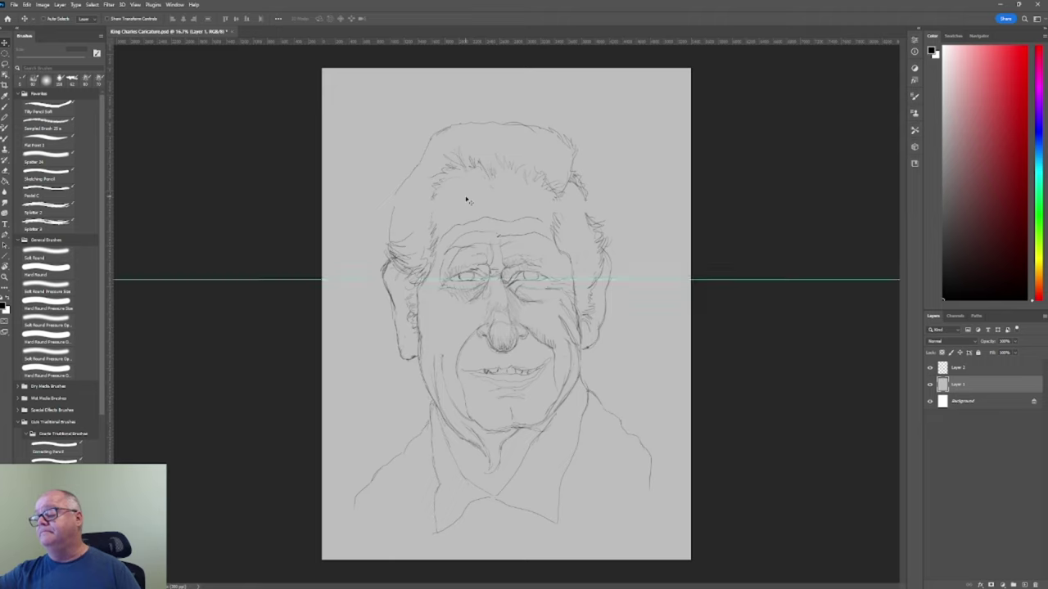
Clear the left-eye selection and drag the eye-line guide back into the top ruler.
{"action": "key", "text": "ctrl+shift+d"}
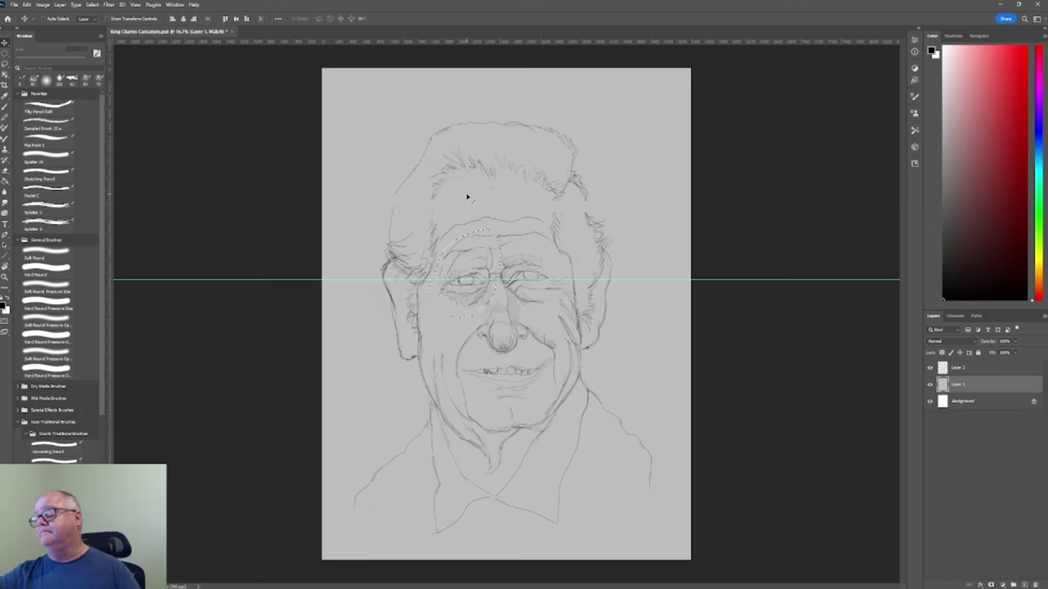
{"action": "key", "text": "ctrl+d"}
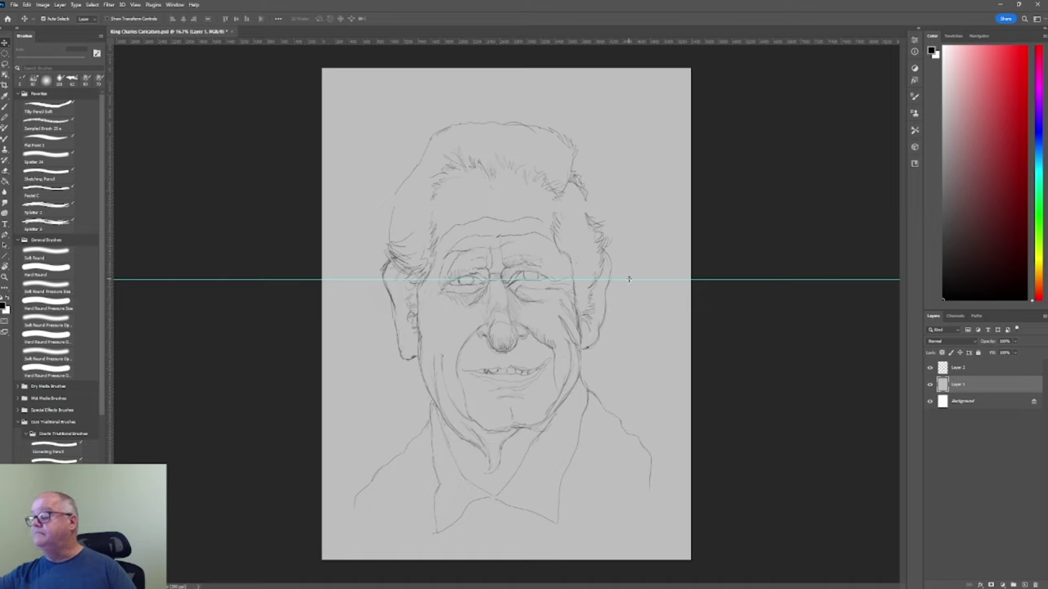
{"action": "left_click_drag", "start_coordinate": [628, 279], "coordinate": [653, 55]}
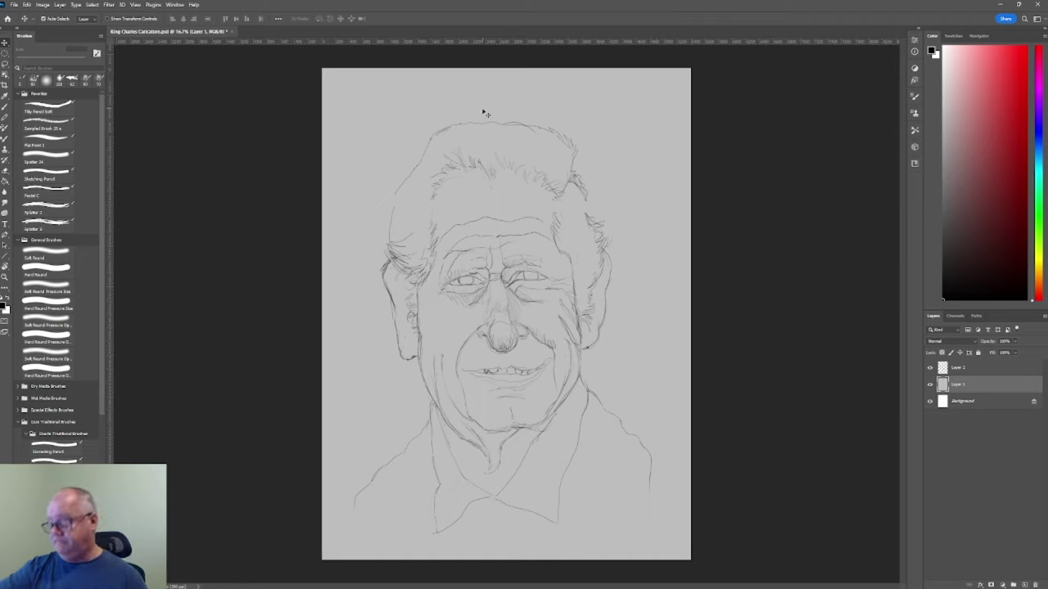
On Layer 2, lasso the left side of the head and hair, nudge it slightly, and deselect.
{"action": "key", "text": "l"}
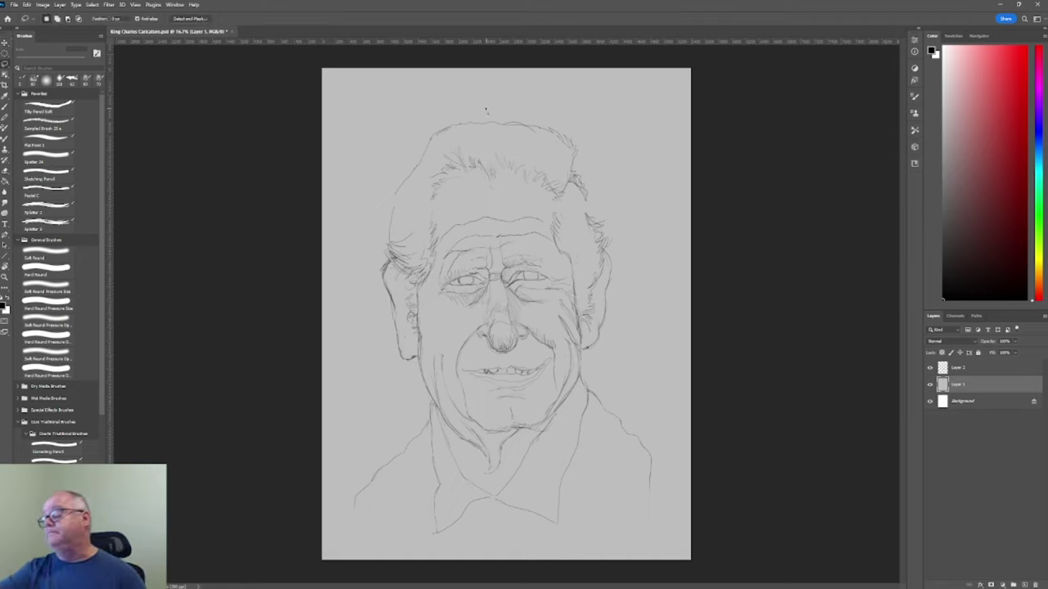
{"action": "key", "text": "alt+bracketright"}
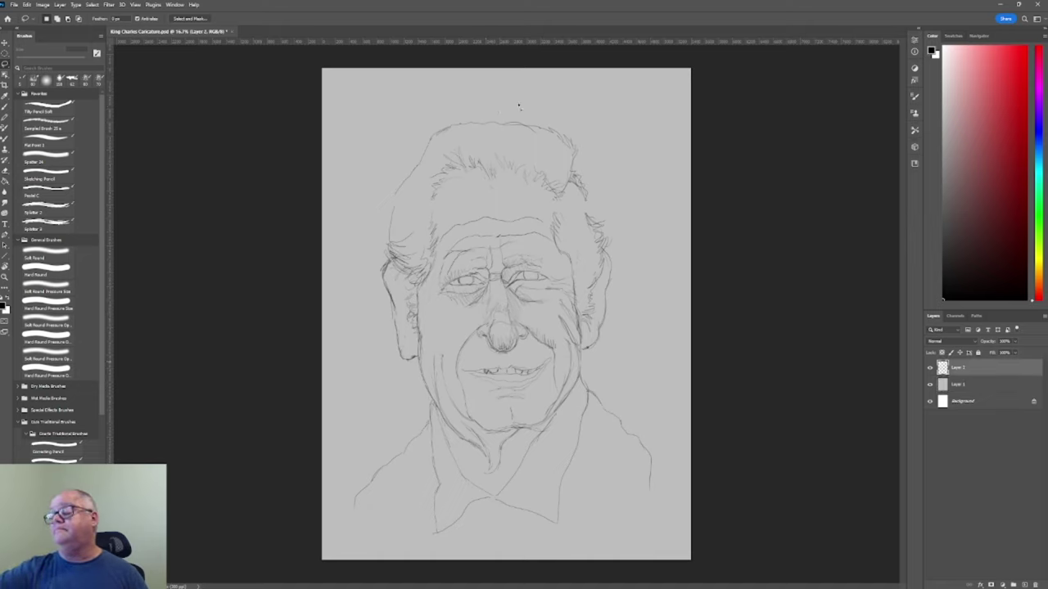
{"action": "mouse_move", "coordinate": [481, 112]}
{"action": "left_mouse_down"}
{"action": "mouse_move", "coordinate": [498, 287]}
{"action": "mouse_move", "coordinate": [455, 335]}
{"action": "mouse_move", "coordinate": [495, 236]}
{"action": "mouse_move", "coordinate": [429, 359]}
{"action": "left_mouse_up"}
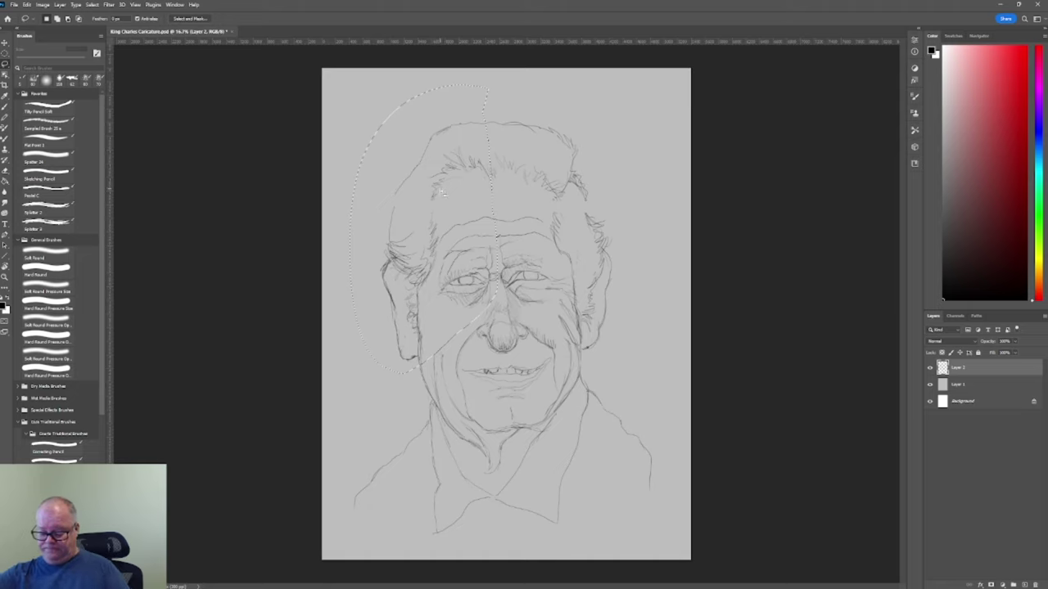
{"action": "key", "text": "v"}
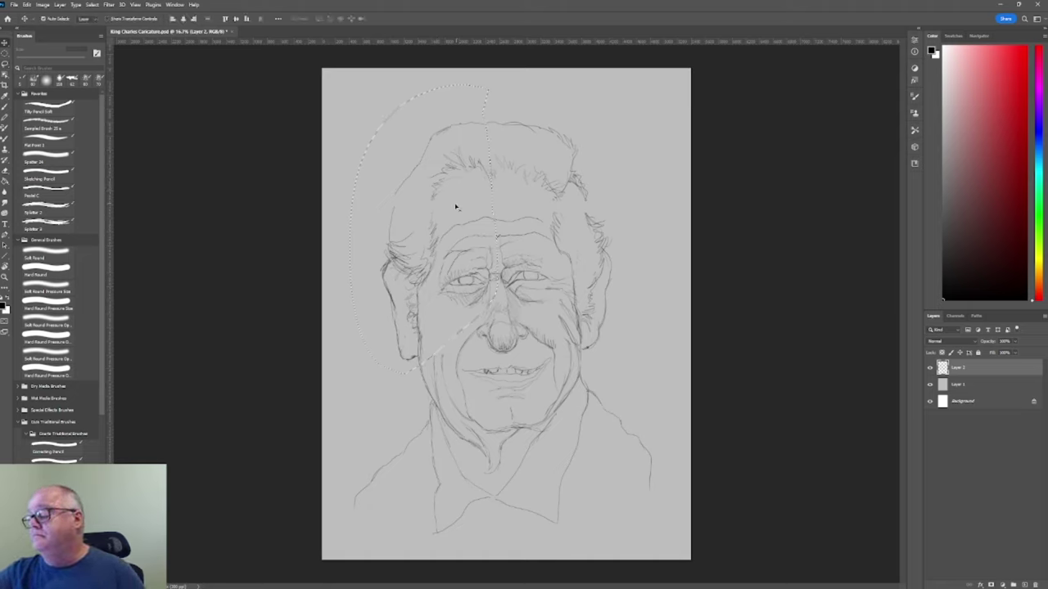
{"action": "left_click_drag", "start_coordinate": [452, 205], "coordinate": [451, 204]}
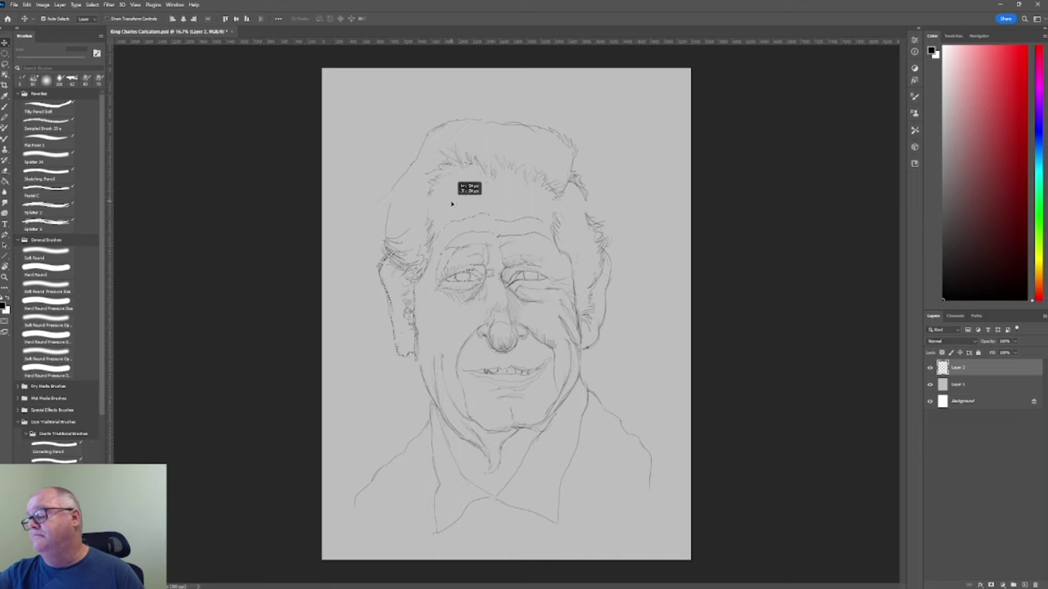
{"action": "left_click_drag", "start_coordinate": [451, 204], "coordinate": [451, 205]}
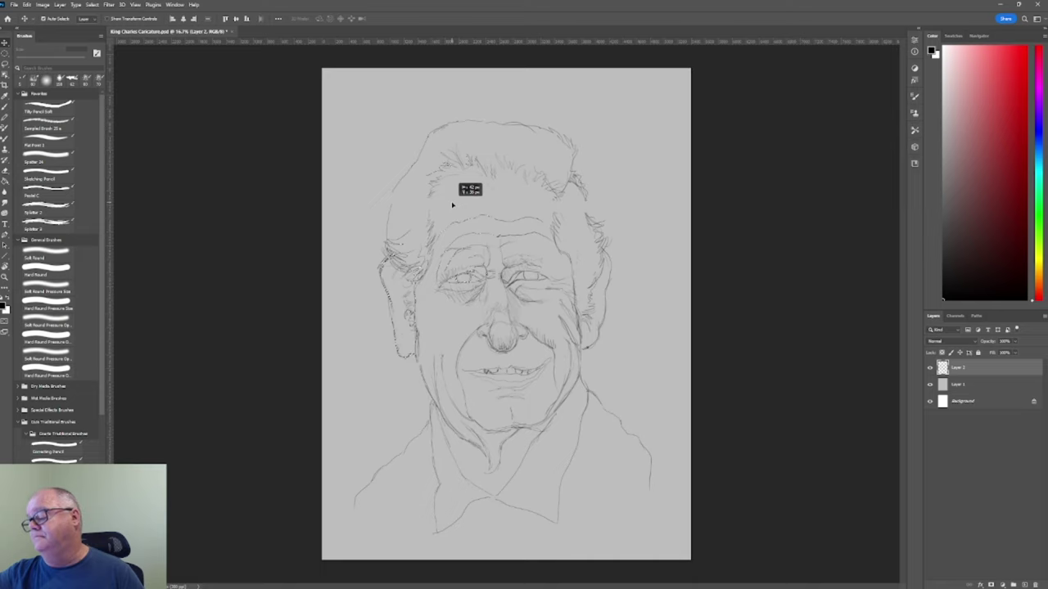
{"action": "left_click_drag", "start_coordinate": [452, 204], "coordinate": [452, 203]}
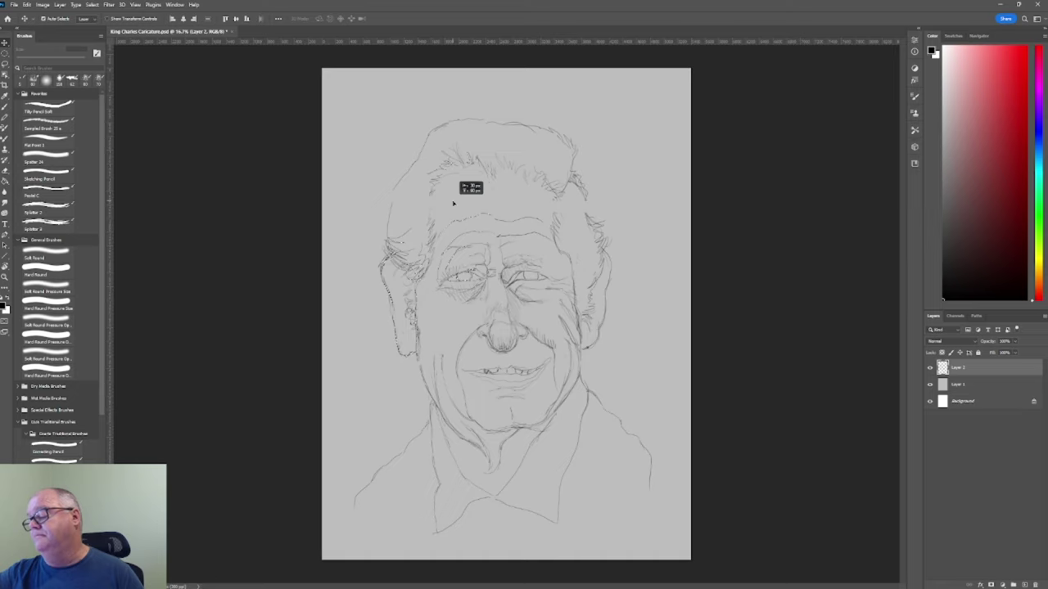
{"action": "left_click_drag", "start_coordinate": [453, 203], "coordinate": [452, 205]}
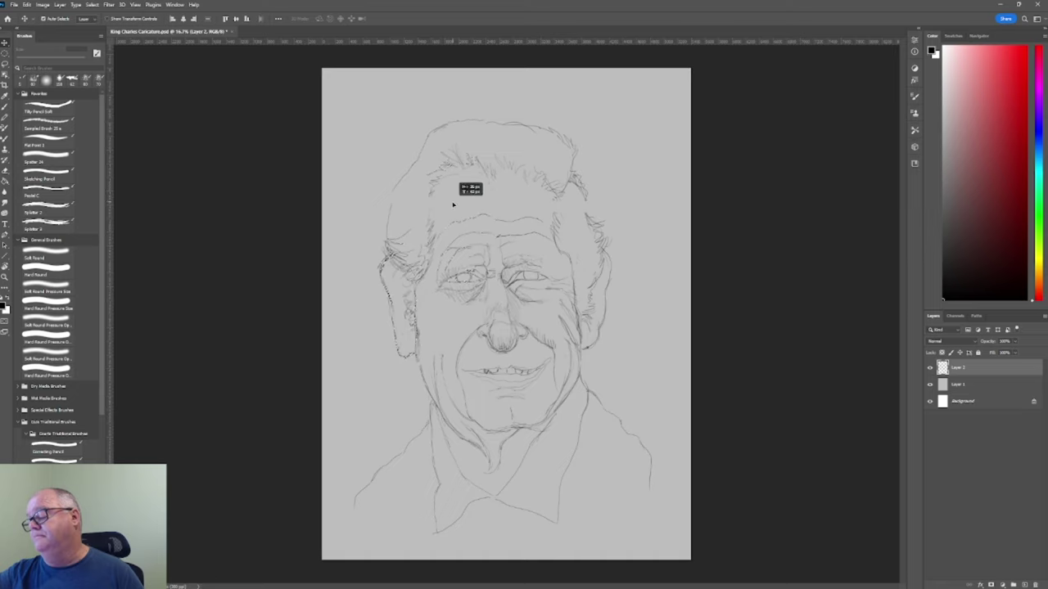
{"action": "left_click_drag", "start_coordinate": [452, 203], "coordinate": [454, 206]}
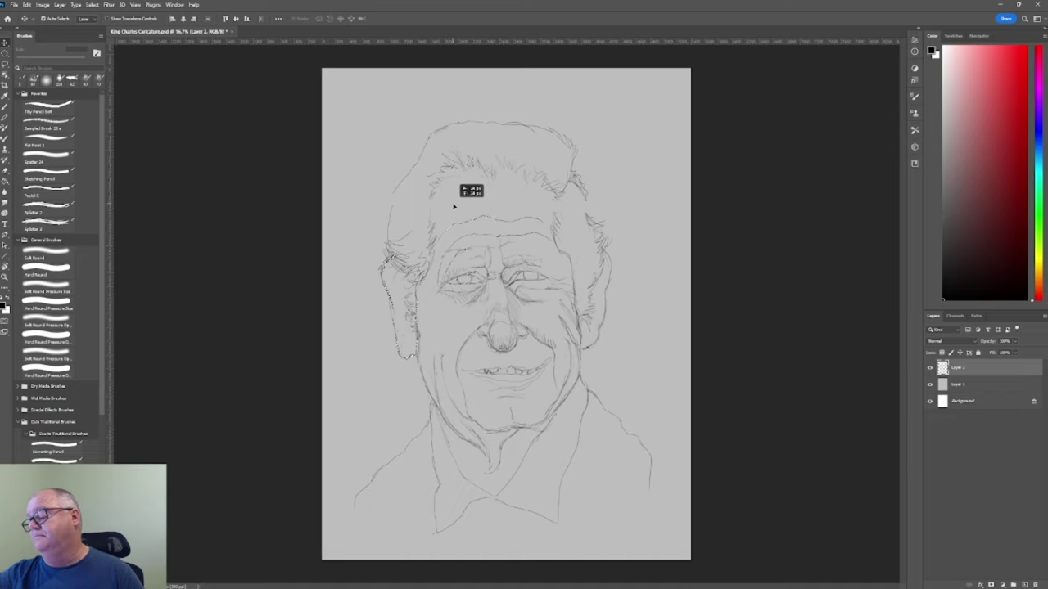
{"action": "key", "text": "Down"}
{"action": "key", "text": "Down"}
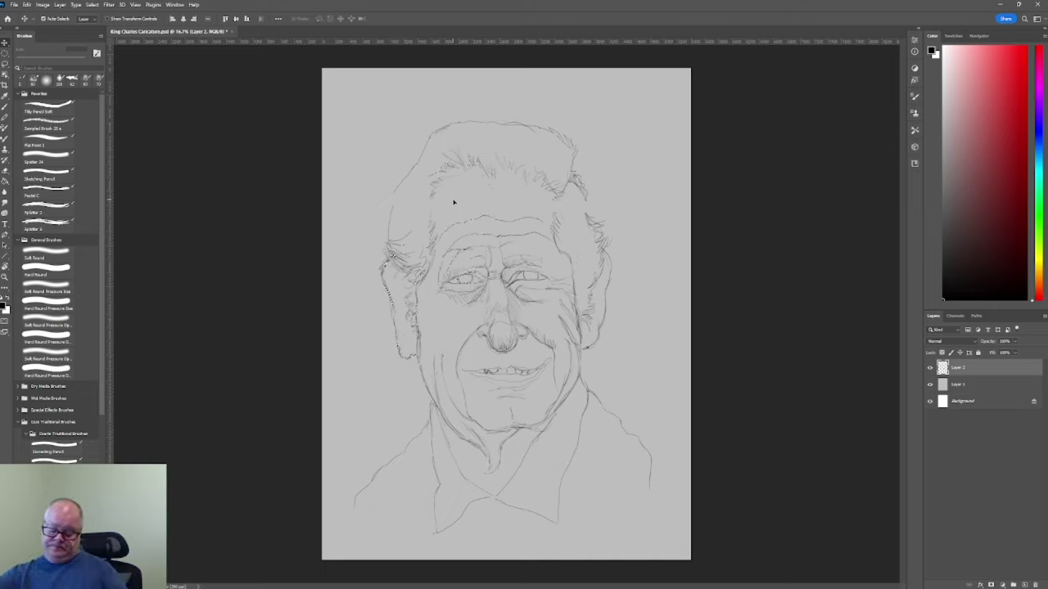
{"action": "key", "text": "ctrl"}
{"action": "key", "text": "ctrl+d"}
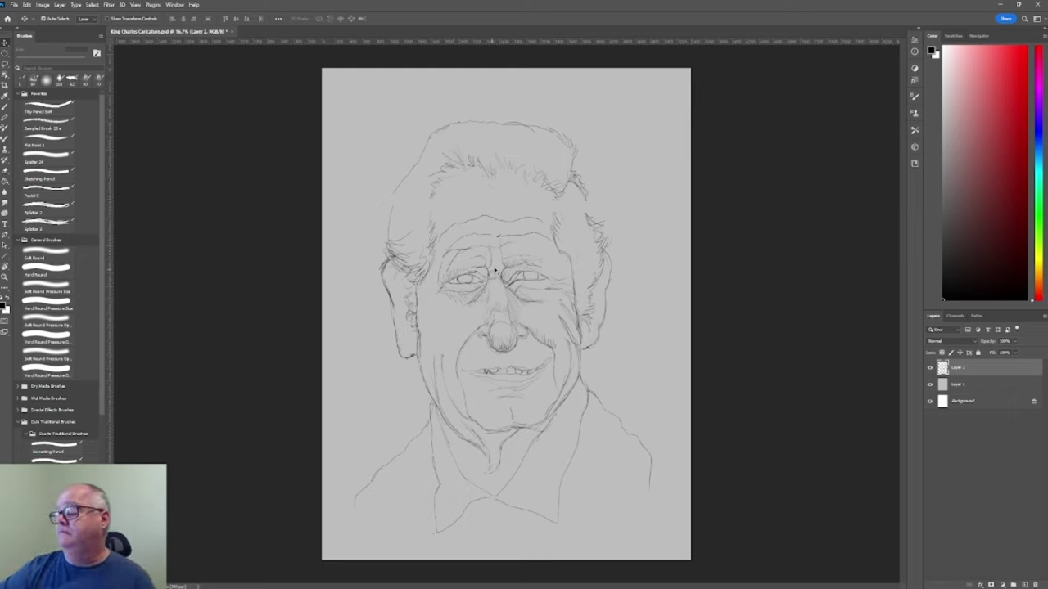
Switch to the Sketching Pencil brush with lowered flow and a smaller brush size.
{"action": "key", "text": "i"}
{"action": "key", "text": "b"}
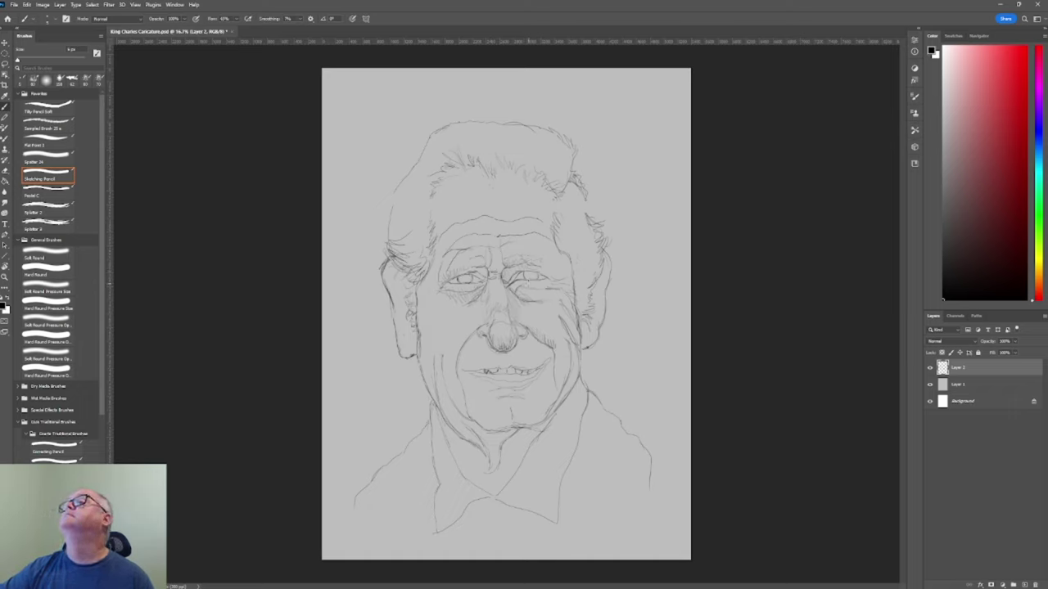
{"action": "key", "text": "shift+4"}
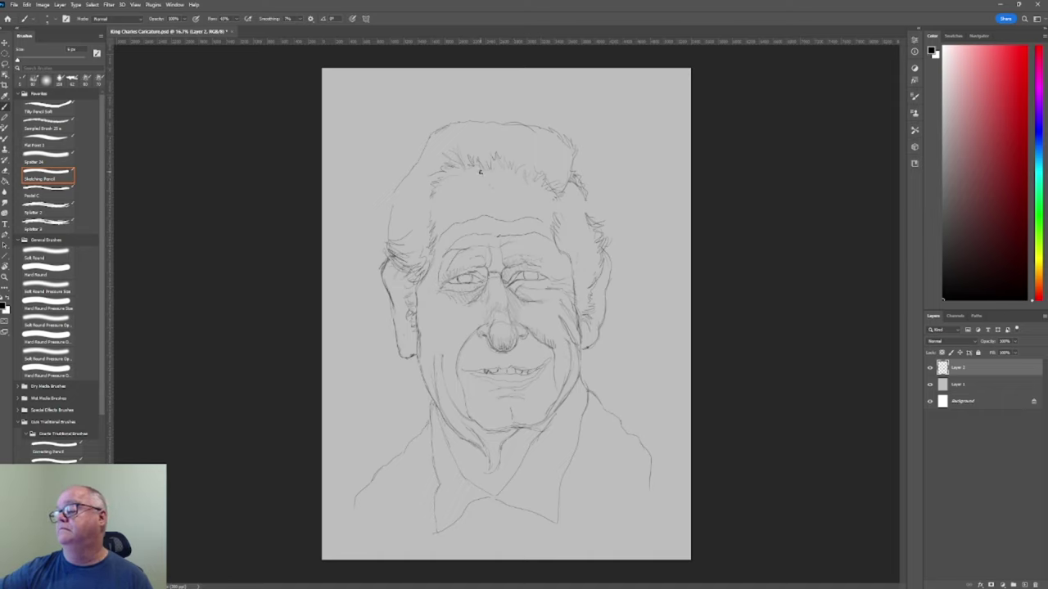
{"action": "key", "text": "bracketleft"}
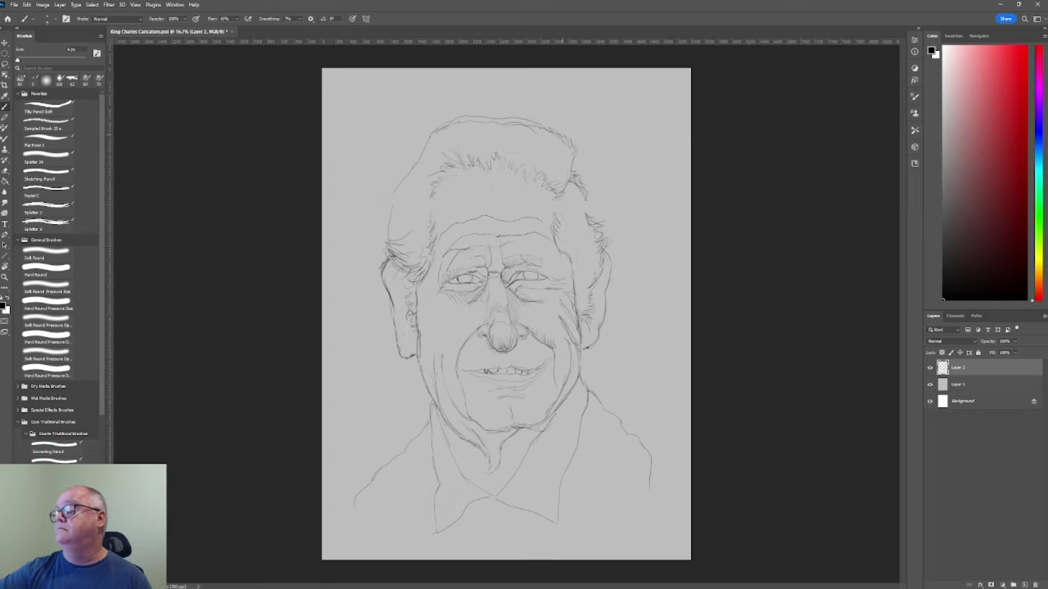
{"action": "key", "text": "."}
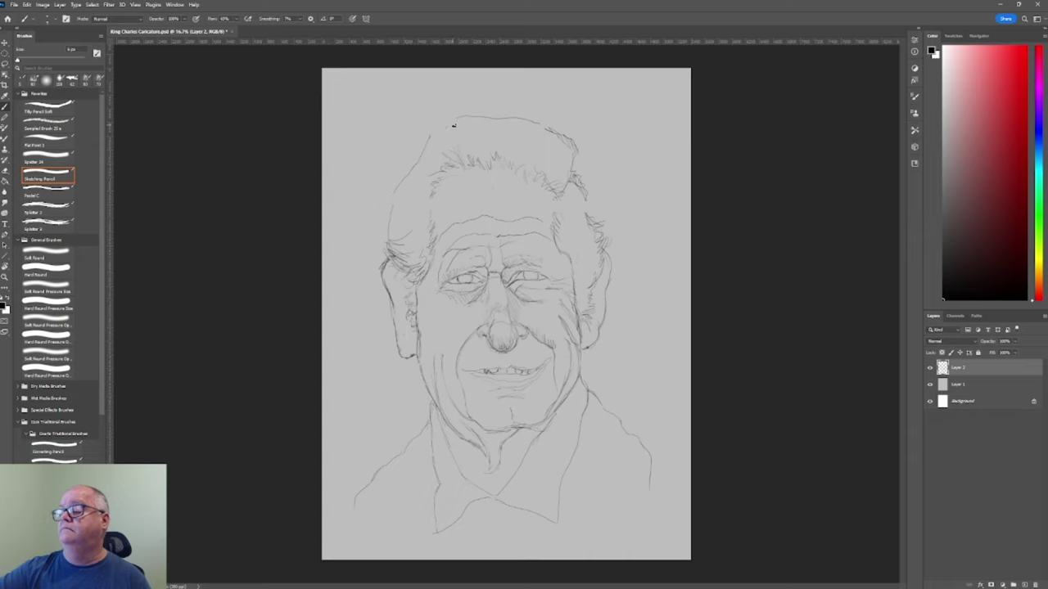
{"action": "key", "text": "["}
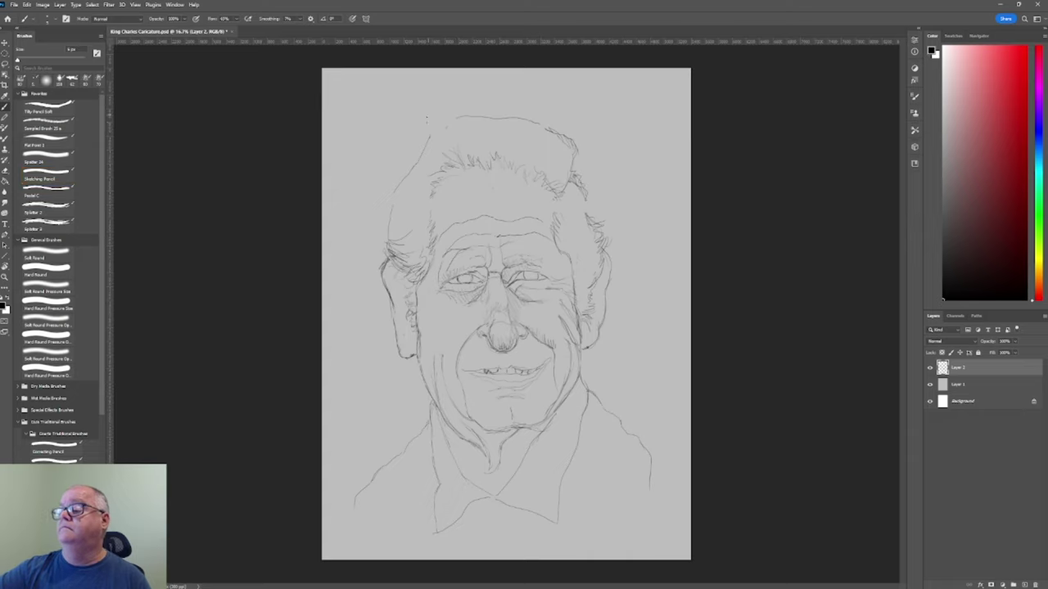
Enlarge the Sketching Pencil brush to shade dark pupils into both eyes on Layer 2.
{"action": "key", "text": "]"}
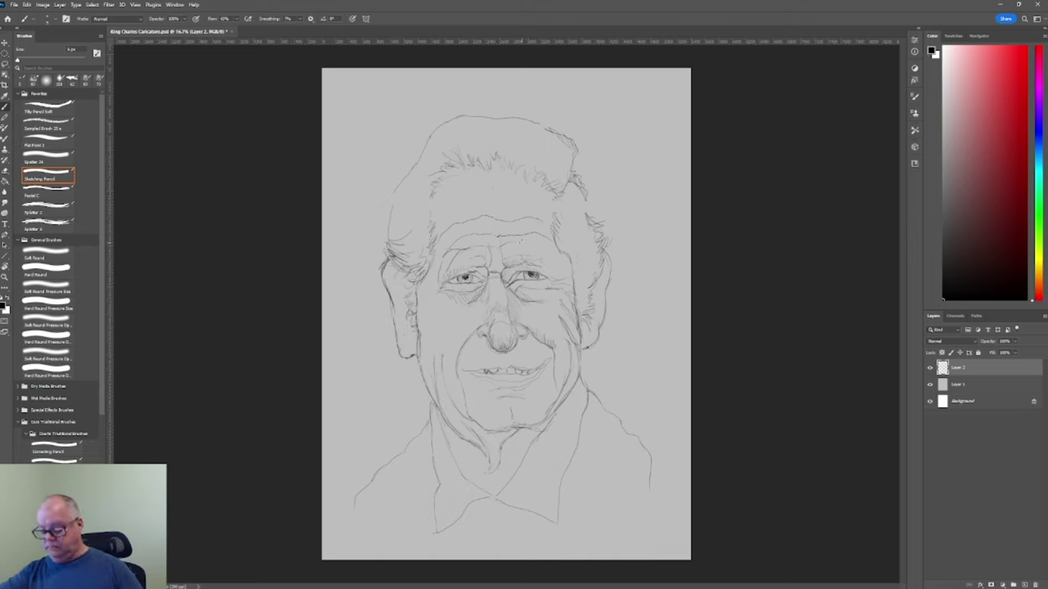
Lasso the right eye and brow on Layer 2, shift it slightly right, and deselect.
{"action": "key", "text": "l"}
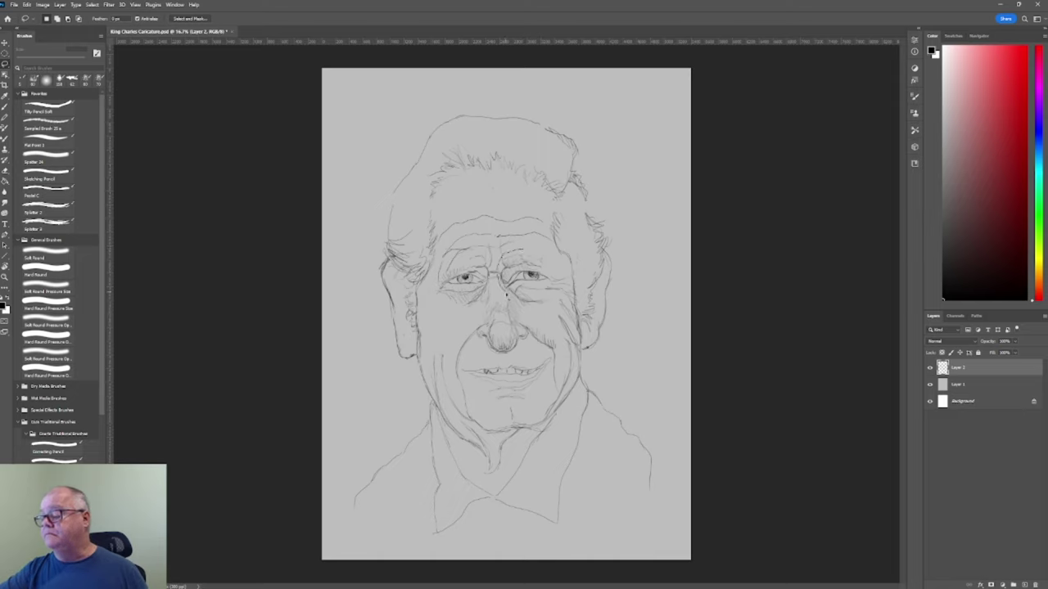
{"action": "mouse_move", "coordinate": [543, 308]}
{"action": "left_mouse_down"}
{"action": "mouse_move", "coordinate": [533, 254]}
{"action": "mouse_move", "coordinate": [517, 257]}
{"action": "left_mouse_up"}
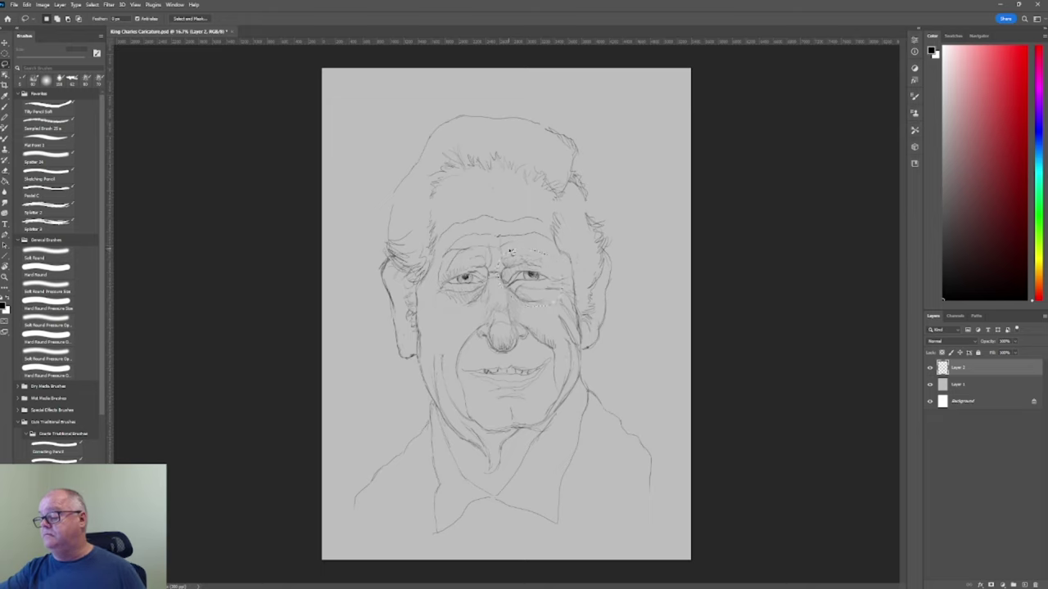
{"action": "key", "text": "v"}
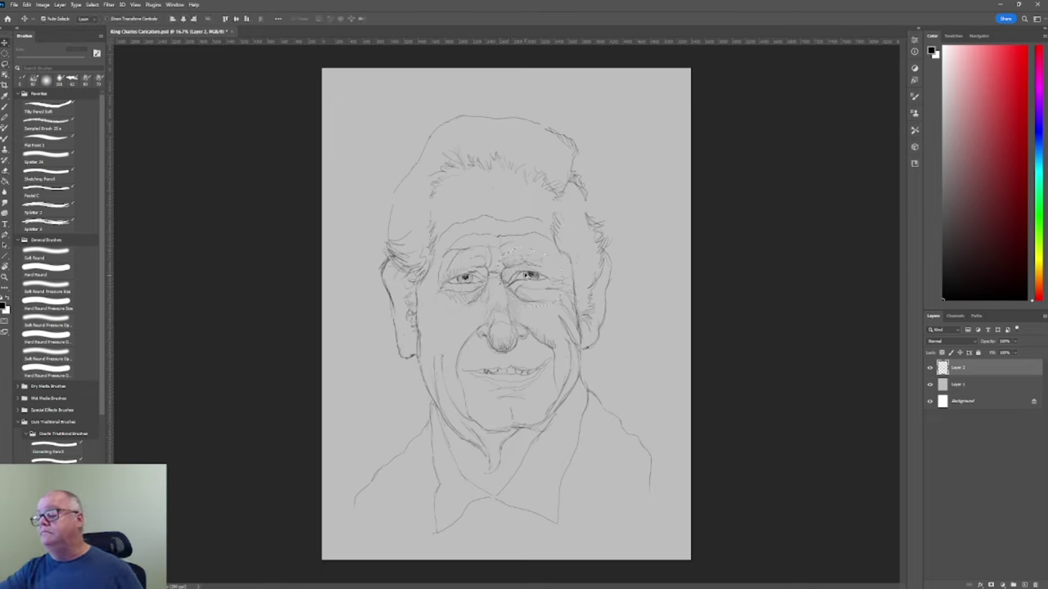
{"action": "left_click_drag", "start_coordinate": [521, 271], "coordinate": [524, 271]}
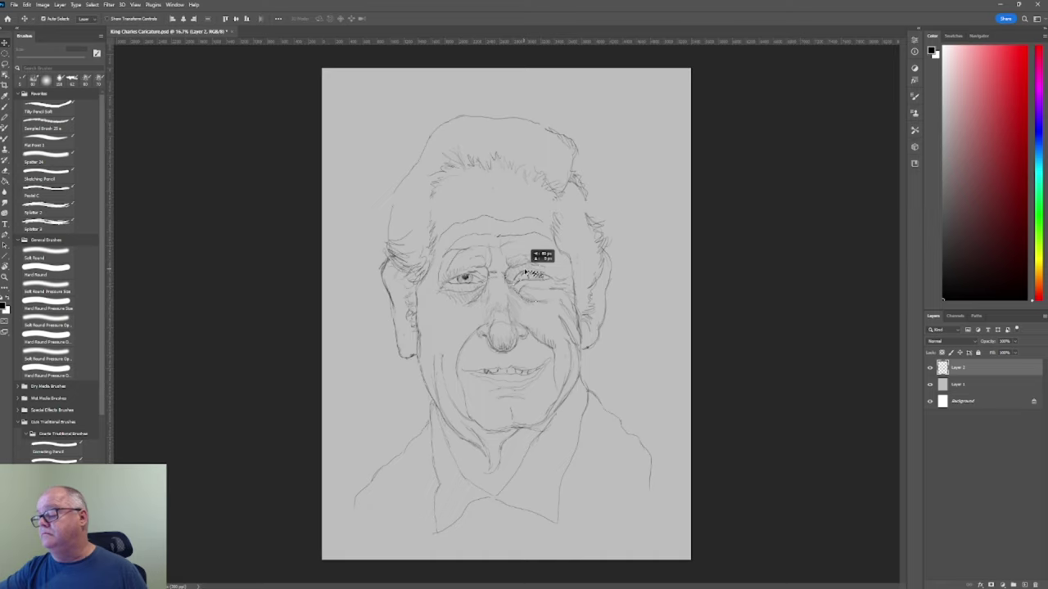
{"action": "left_click_drag", "start_coordinate": [524, 271], "coordinate": [526, 272]}
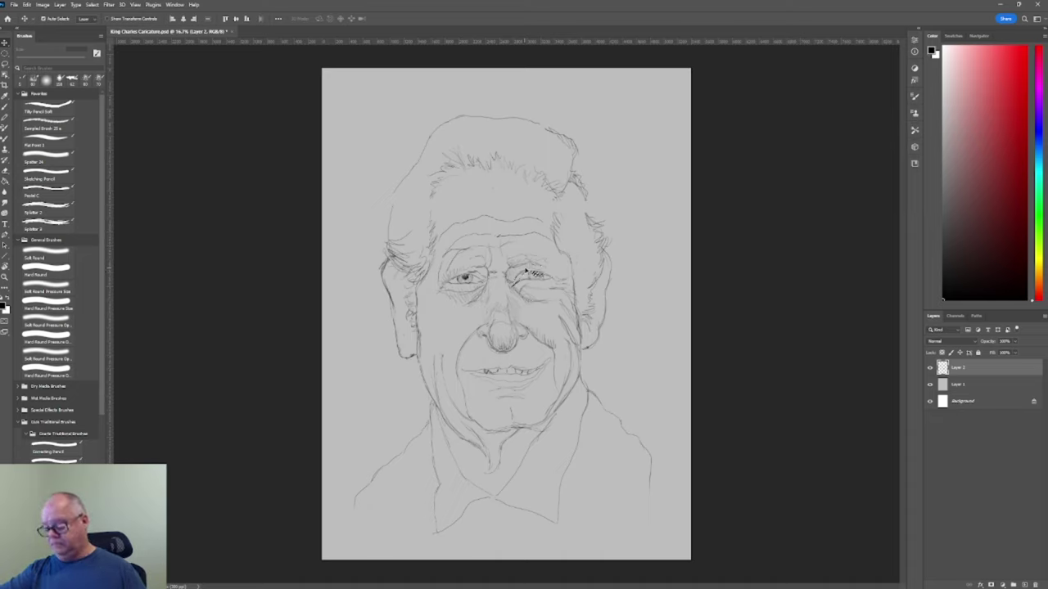
{"action": "key", "text": "ctrl+d"}
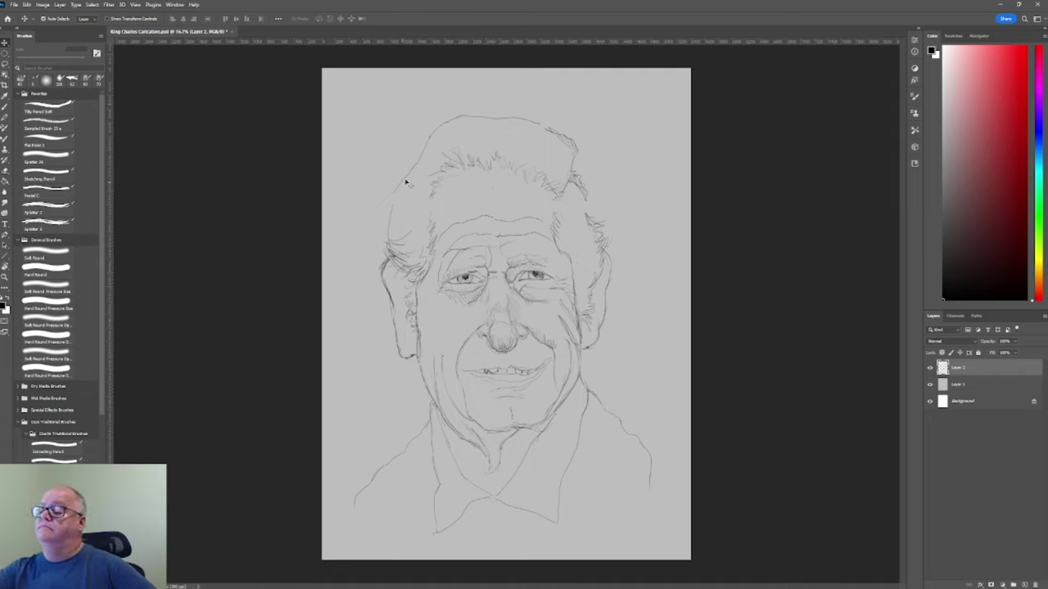
Undo an accidental shift of the grey fill layer and return to the Sketching Pencil brush.
{"action": "left_click_drag", "start_coordinate": [406, 183], "coordinate": [417, 177]}
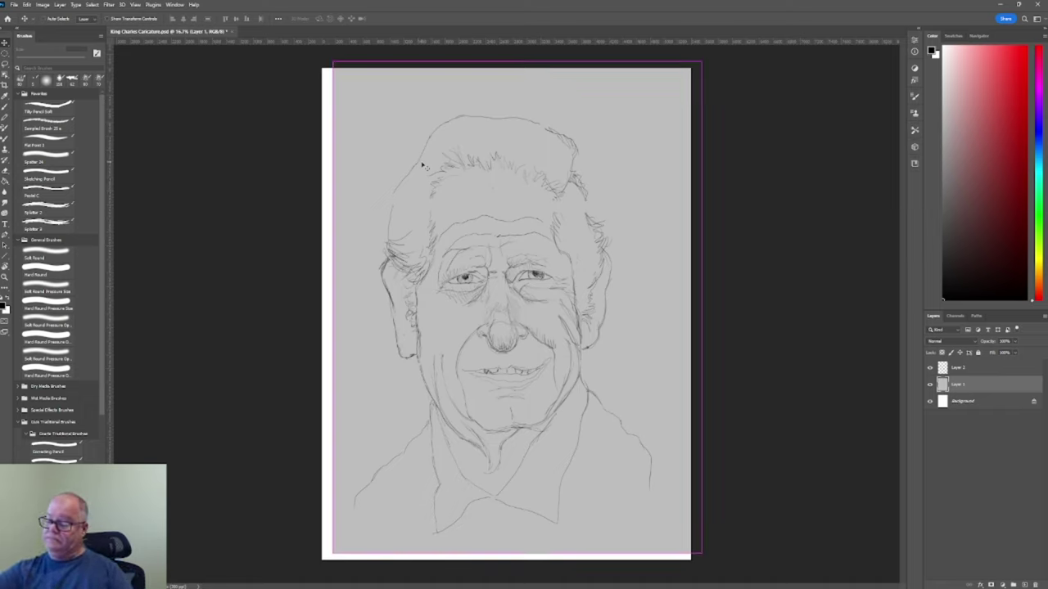
{"action": "key", "text": "ctrl+z"}
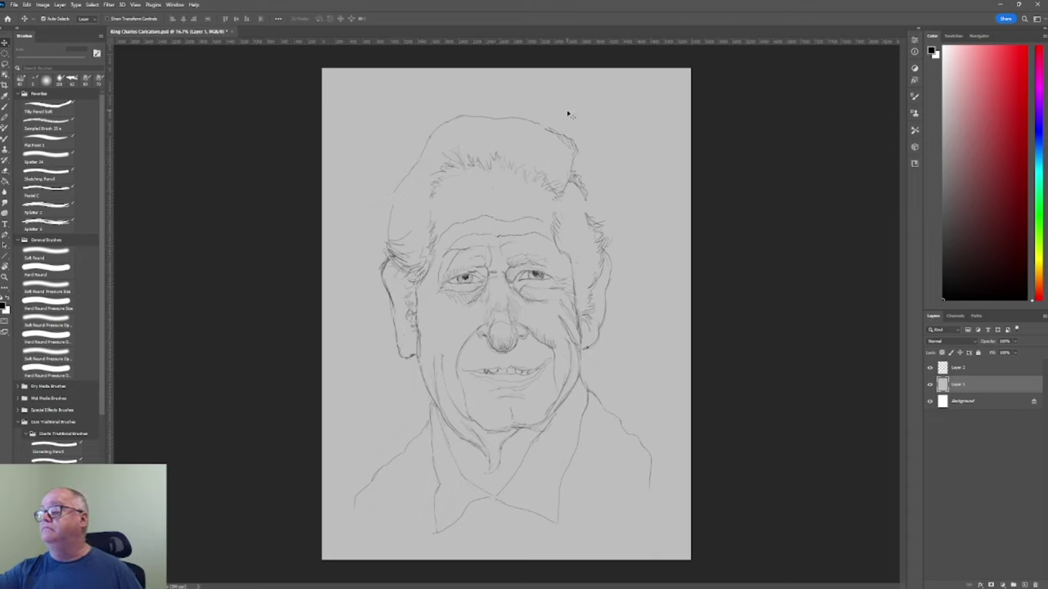
{"action": "key", "text": "b"}
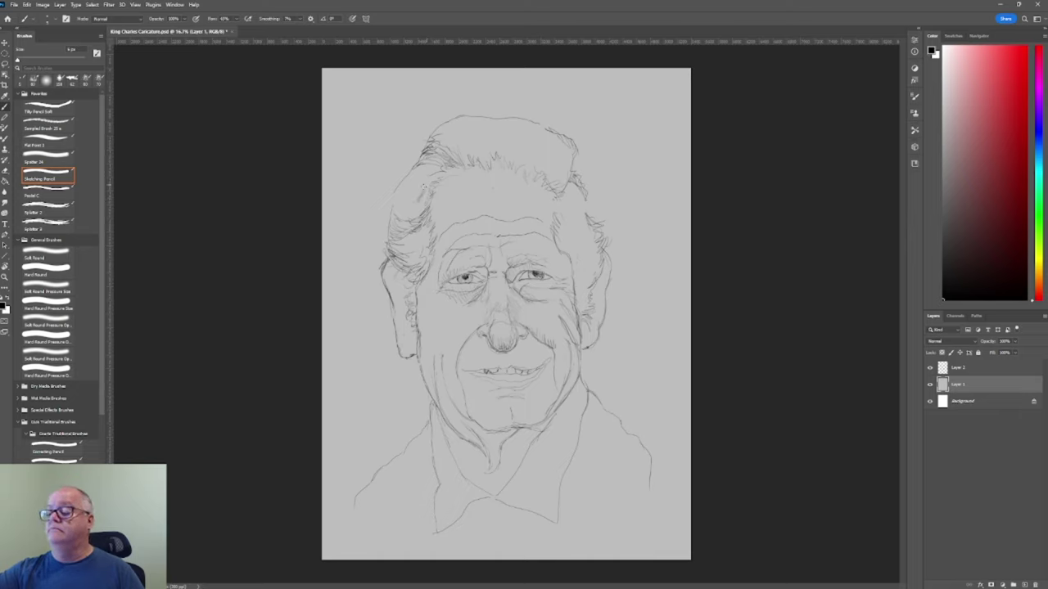
Draw a short stroke in the hair, then undo the accidental white mark on the left cheek.
{"action": "left_click_drag", "start_coordinate": [423, 187], "coordinate": [406, 186]}
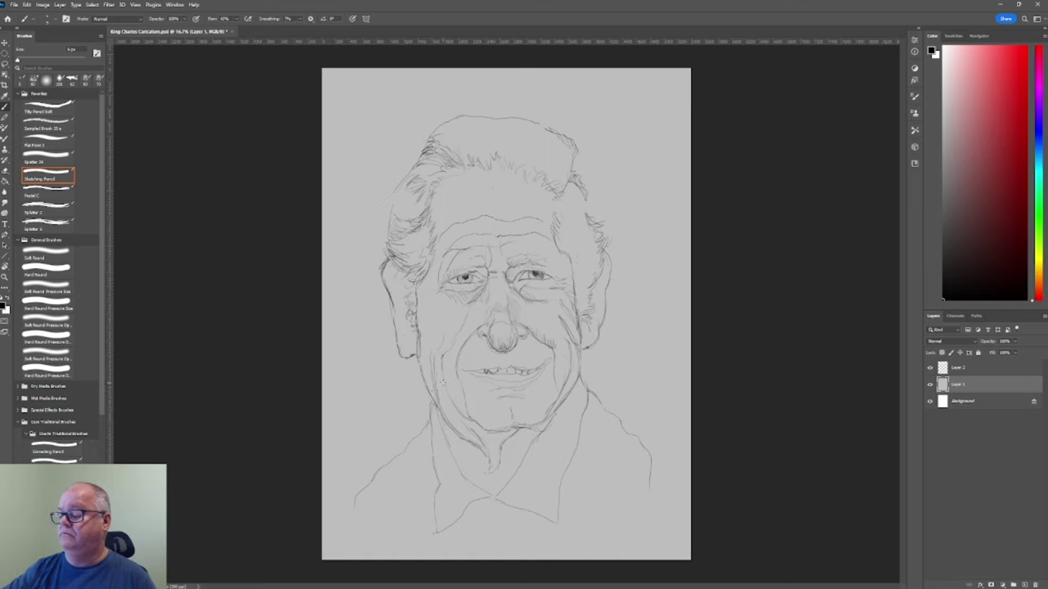
{"action": "left_click_drag", "start_coordinate": [439, 354], "coordinate": [435, 382]}
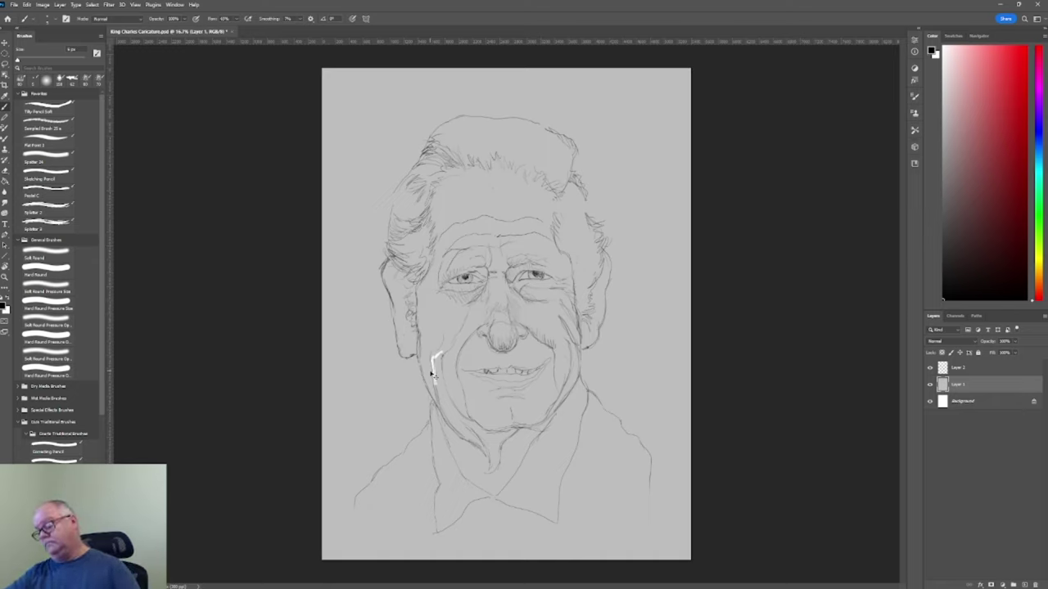
{"action": "key", "text": "ctrl+z"}
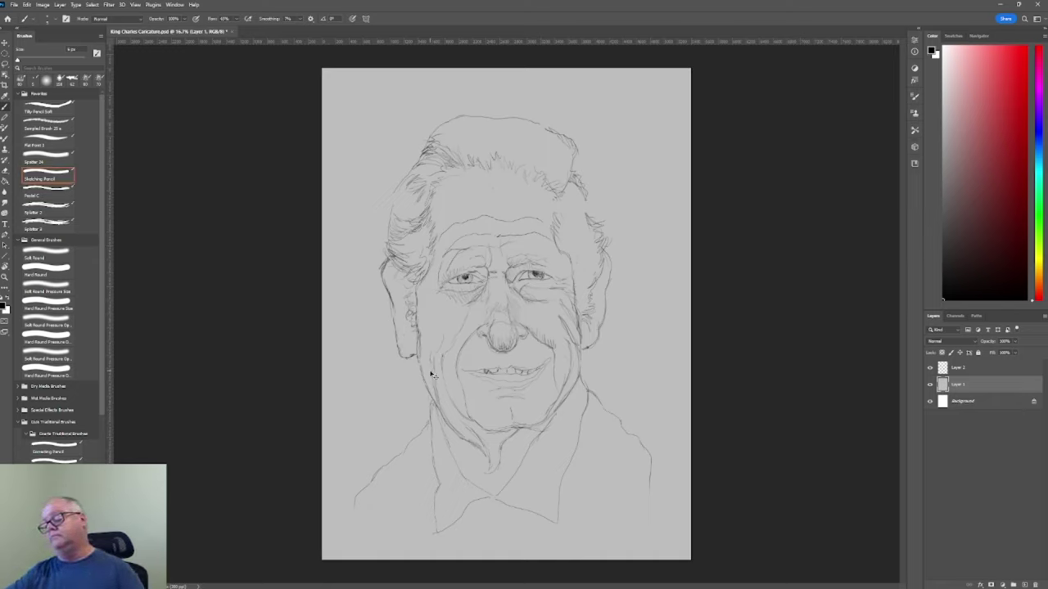
{"action": "left_click", "coordinate": [929, 385]}
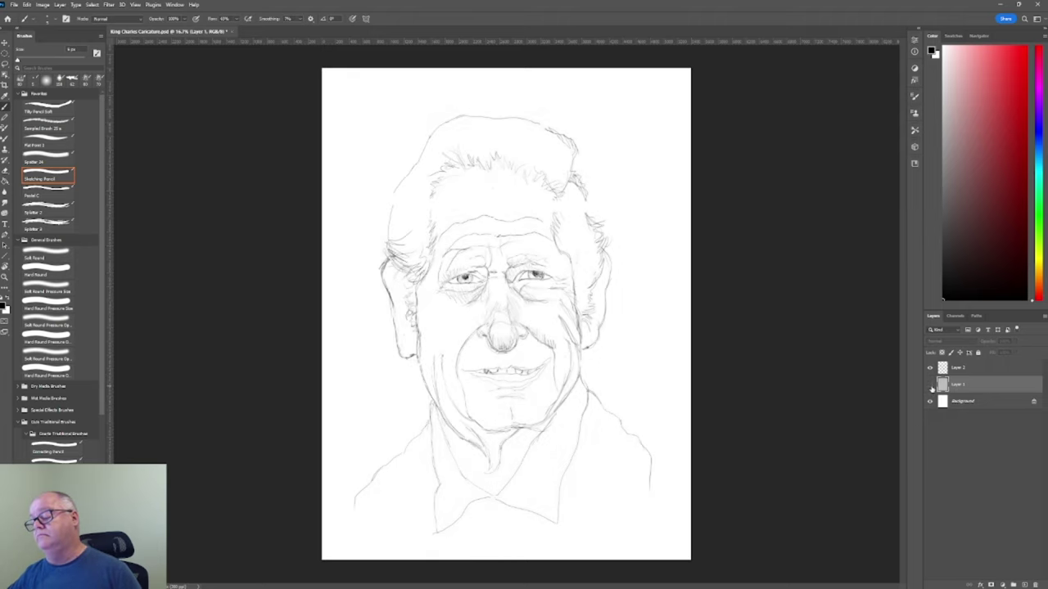
{"action": "left_click", "coordinate": [931, 387]}
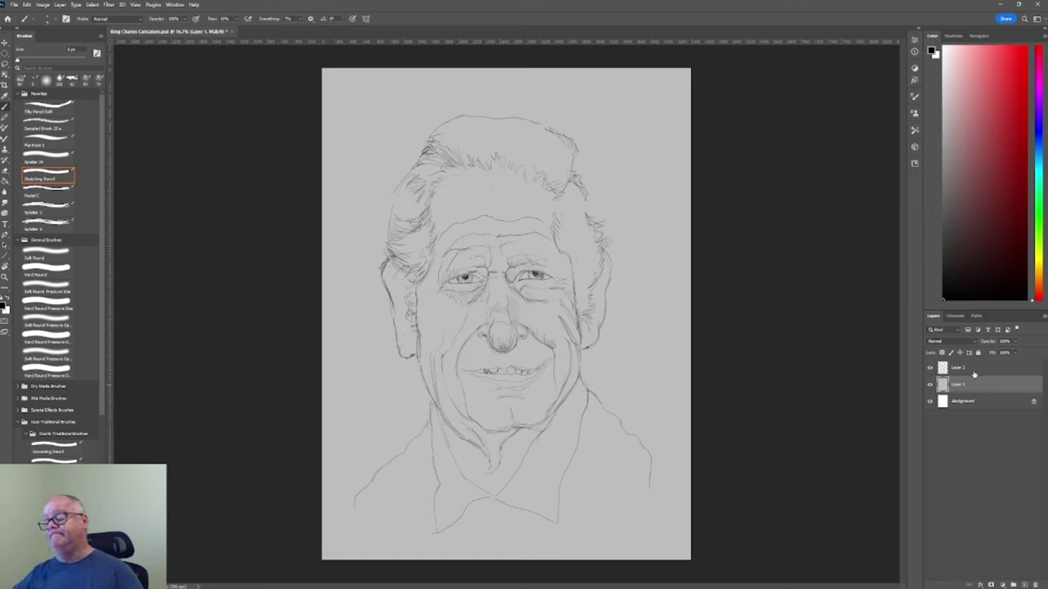
{"action": "key", "text": "ctrl+comma"}
{"action": "key", "text": "ctrl+comma"}
{"action": "left_click", "coordinate": [980, 368]}
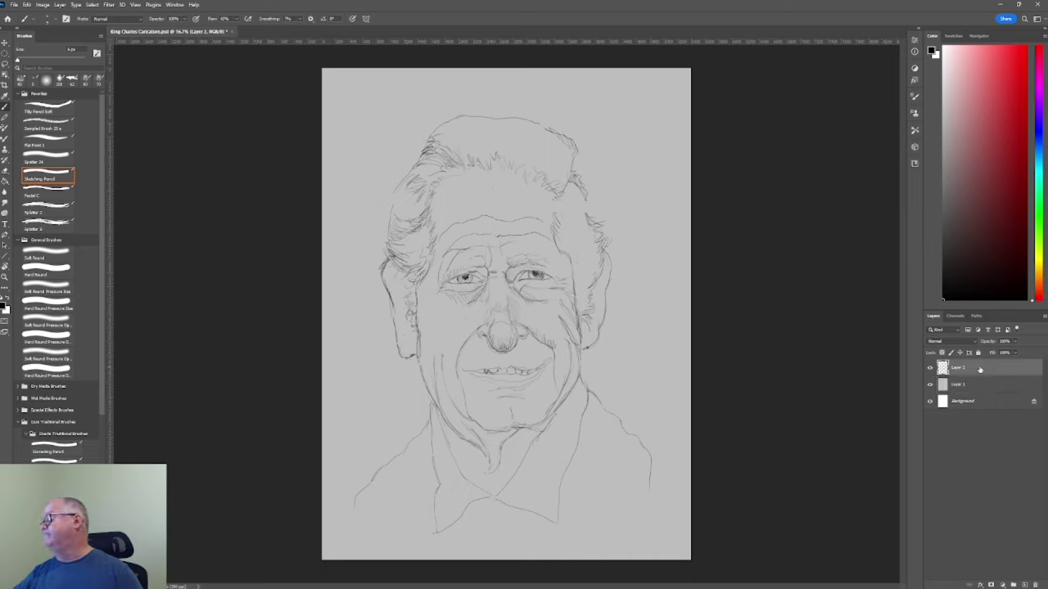
{"action": "left_click", "coordinate": [989, 385]}
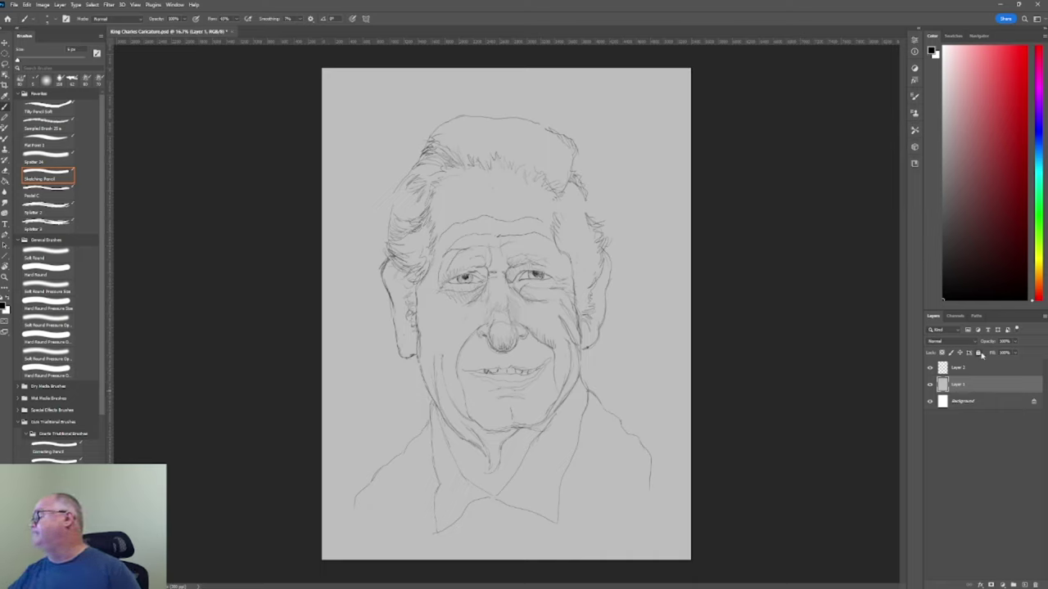
{"action": "left_click", "coordinate": [978, 354]}
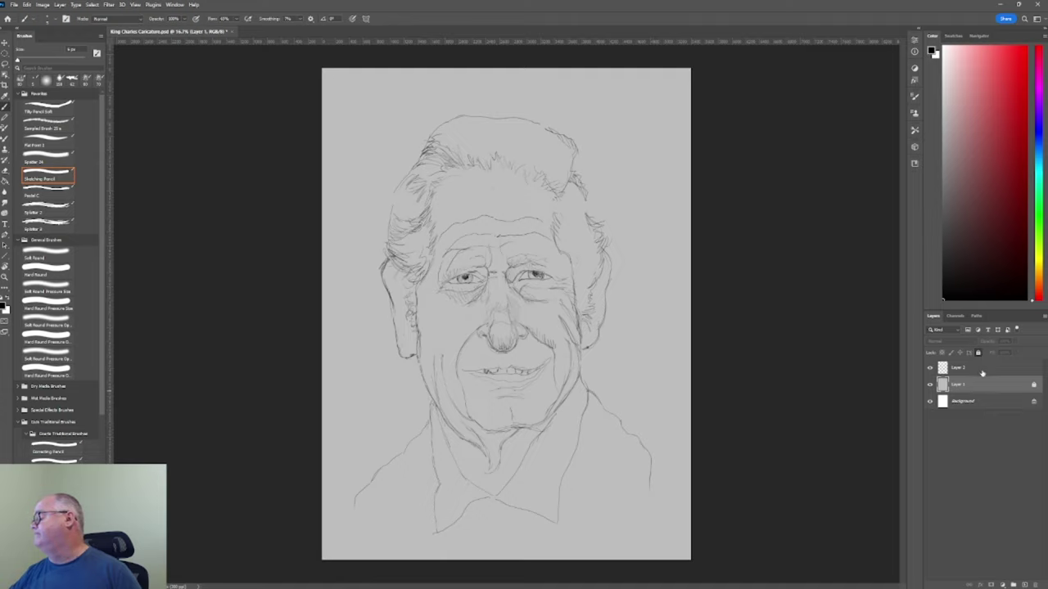
{"action": "left_click", "coordinate": [982, 370]}
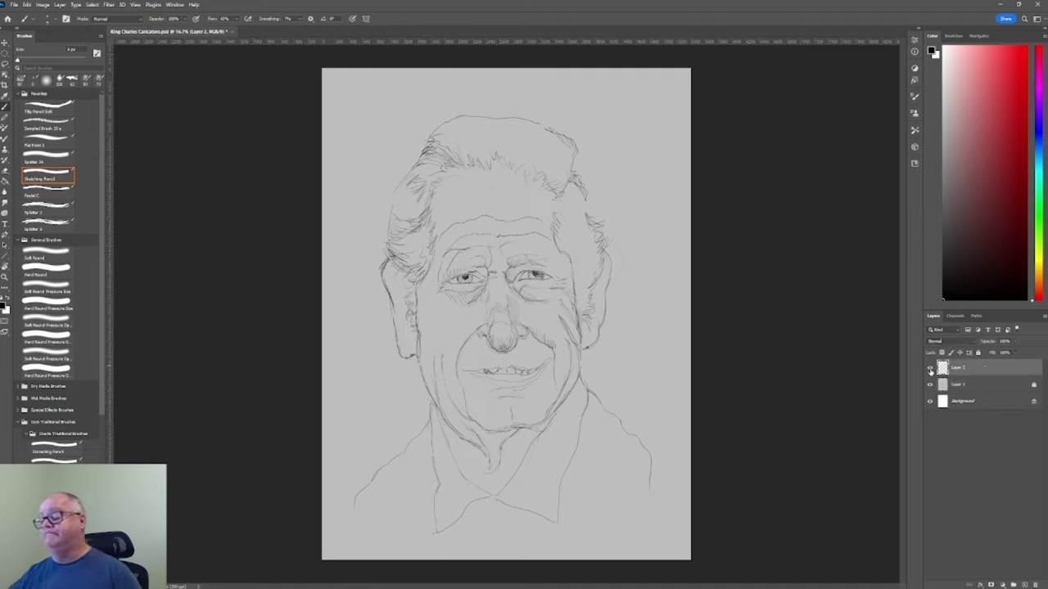
{"action": "left_click", "coordinate": [929, 370]}
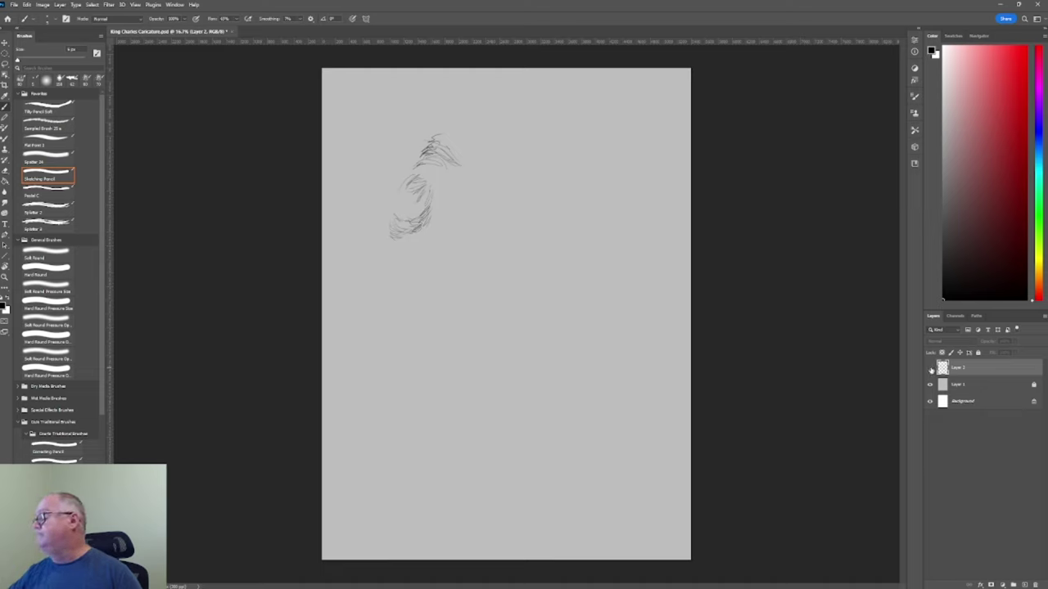
{"action": "left_click", "coordinate": [929, 369]}
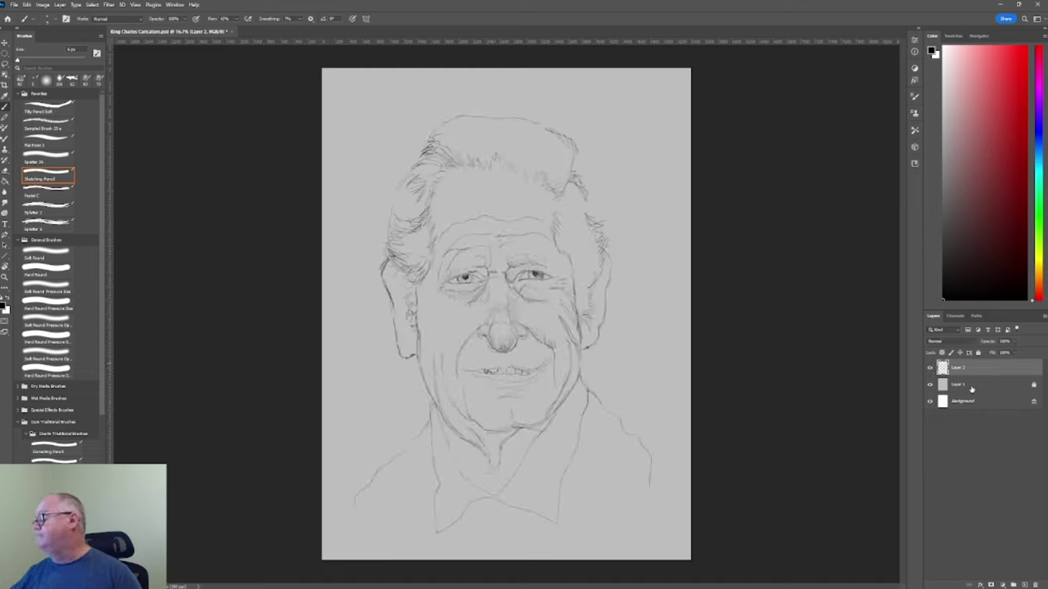
{"action": "left_click", "coordinate": [1034, 384]}
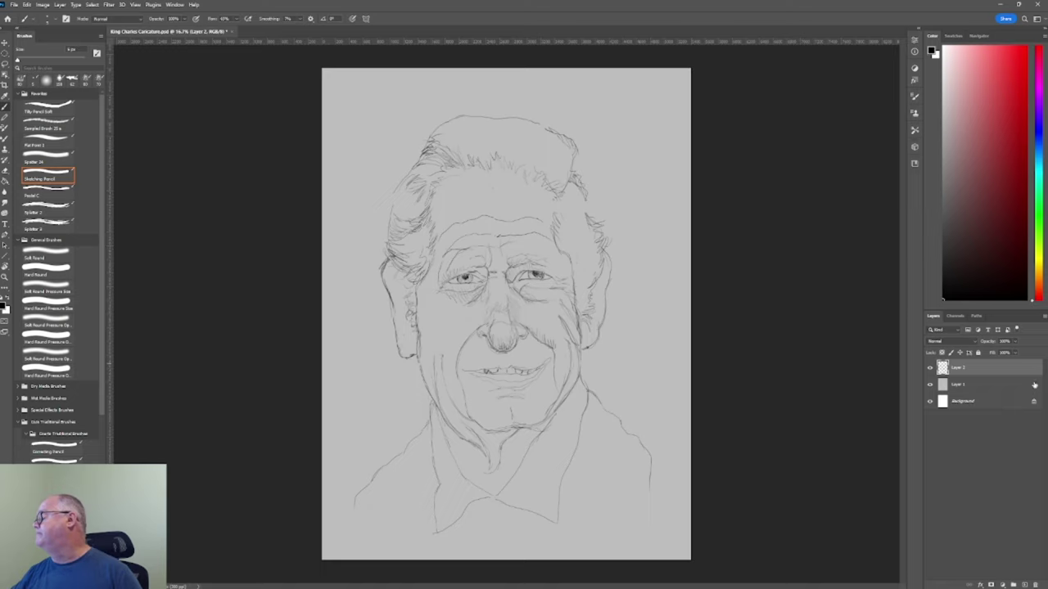
On Layer 1, undo the recent upper-left hair strokes, then toggle Layer 2's visibility to compare.
{"action": "left_click", "coordinate": [982, 386]}
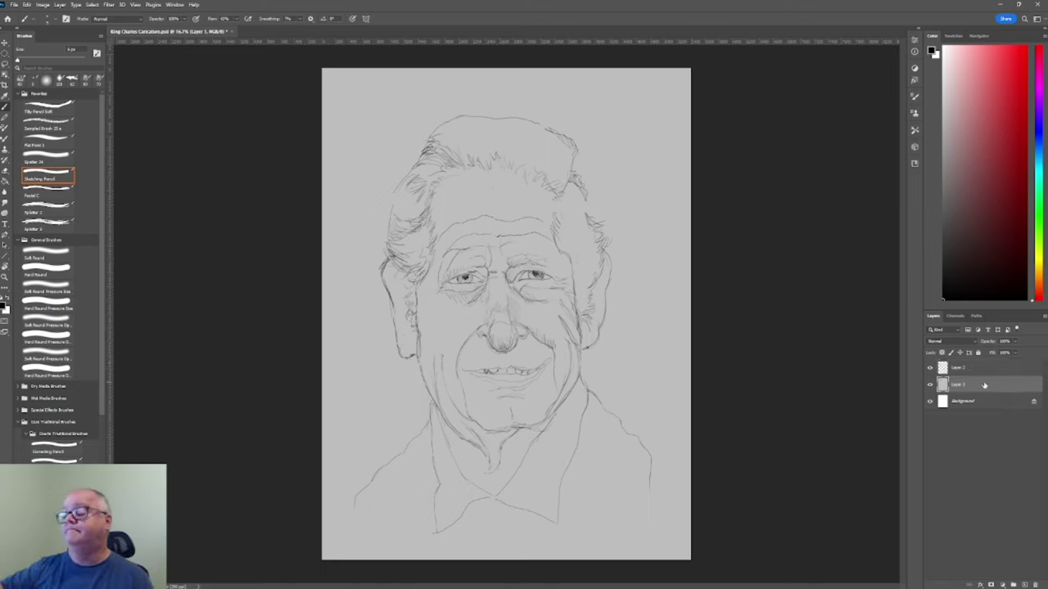
{"action": "mouse_move", "coordinate": [426, 207]}
{"action": "left_mouse_down"}
{"action": "mouse_move", "coordinate": [427, 244]}
{"action": "mouse_move", "coordinate": [426, 234]}
{"action": "left_mouse_up"}
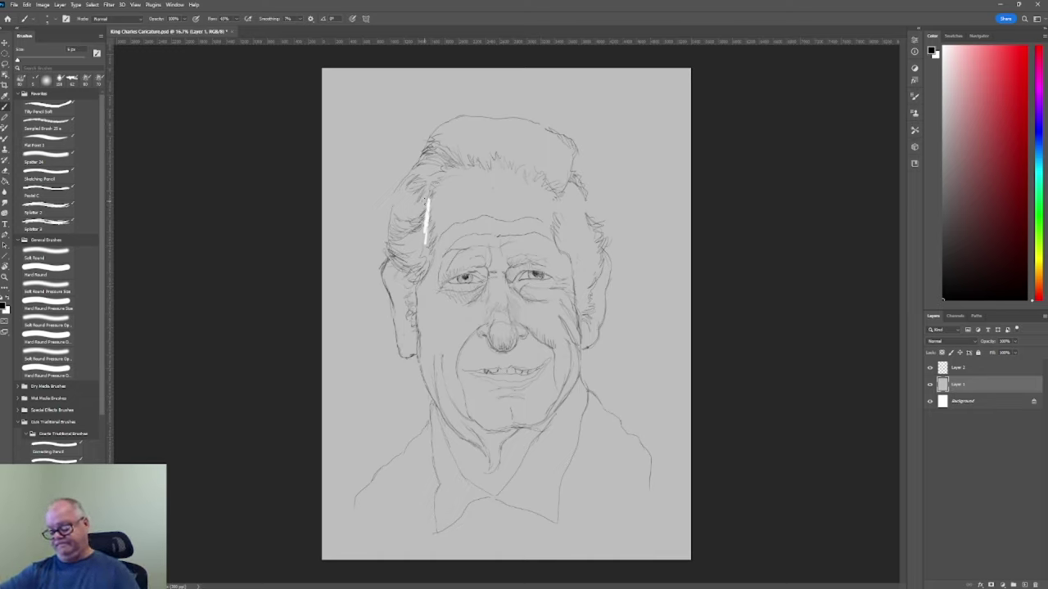
{"action": "key", "text": "ctrl+z"}
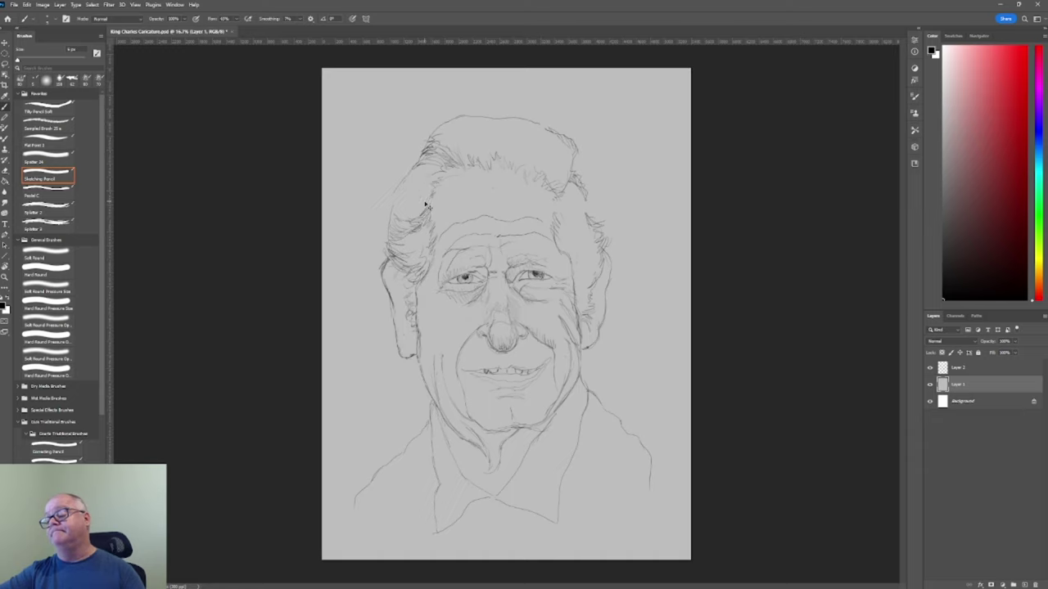
{"action": "key", "text": "ctrl+z"}
{"action": "key", "text": "ctrl+z"}
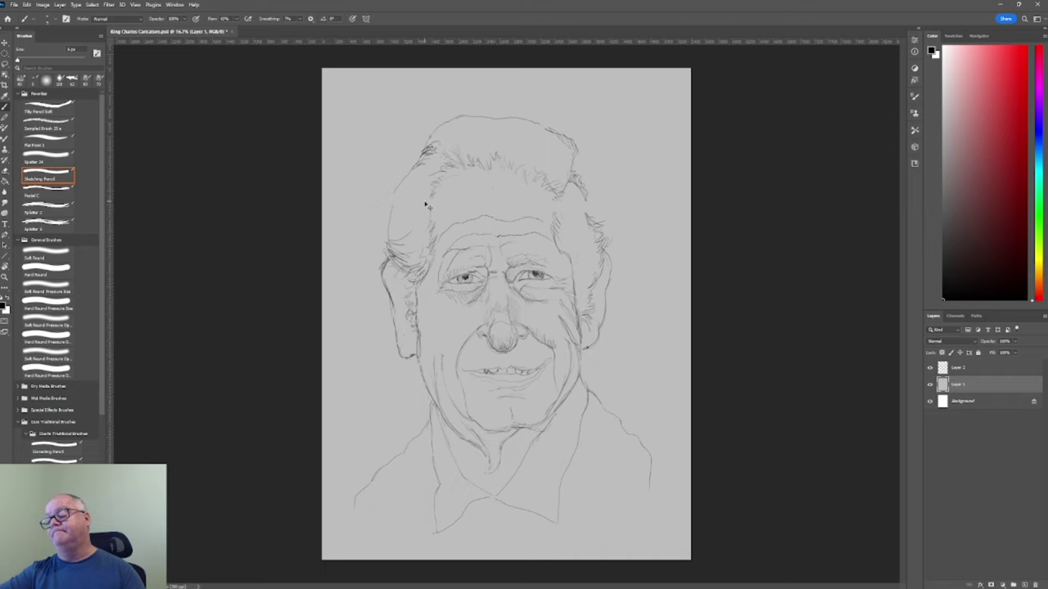
{"action": "key", "text": "ctrl+z"}
{"action": "key", "text": "ctrl+z"}
{"action": "key", "text": "ctrl+z"}
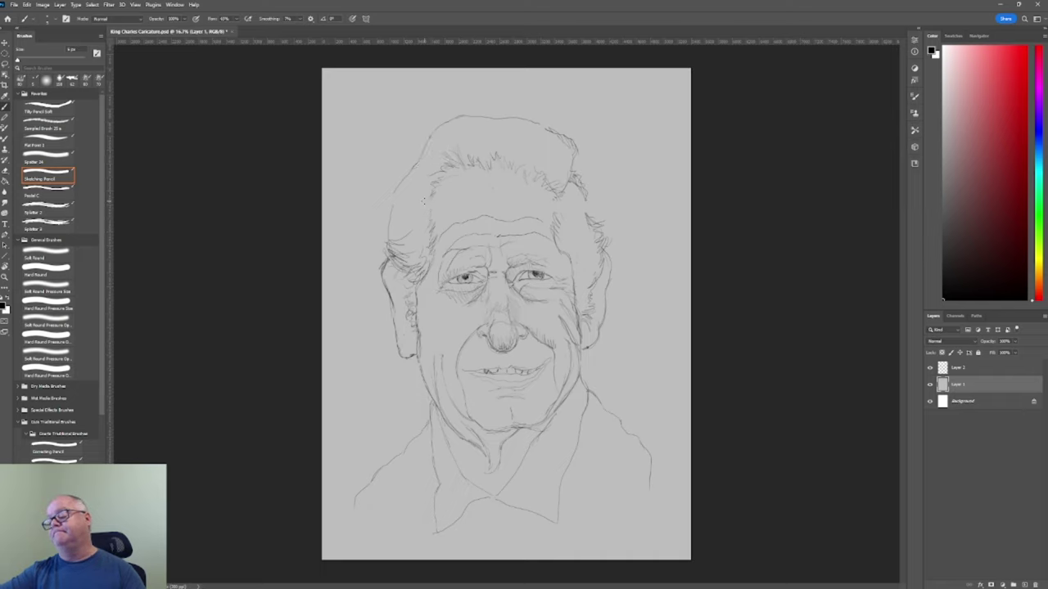
{"action": "left_click", "coordinate": [929, 370]}
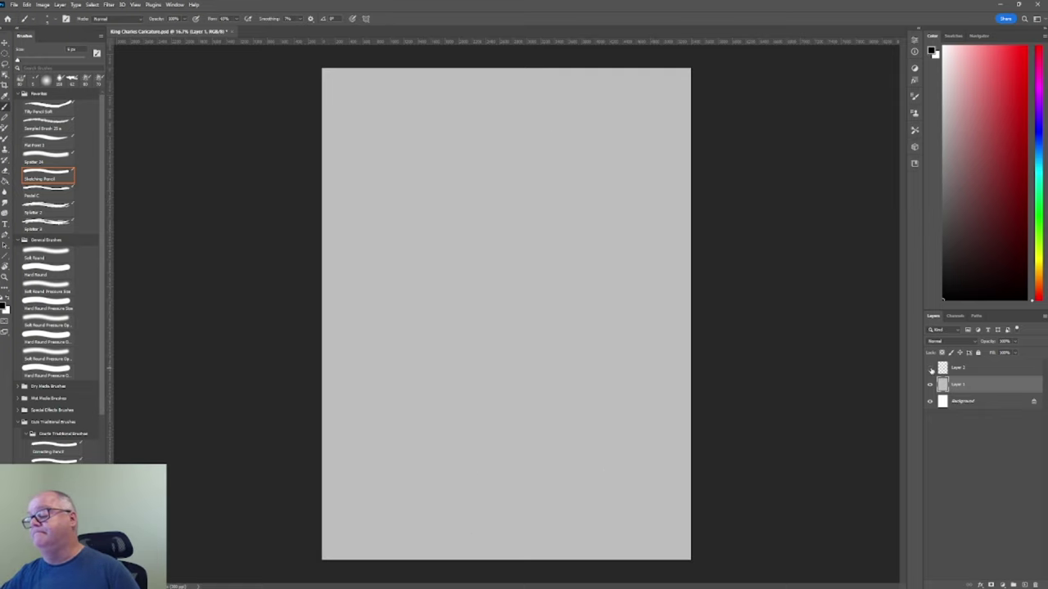
{"action": "left_click", "coordinate": [930, 370]}
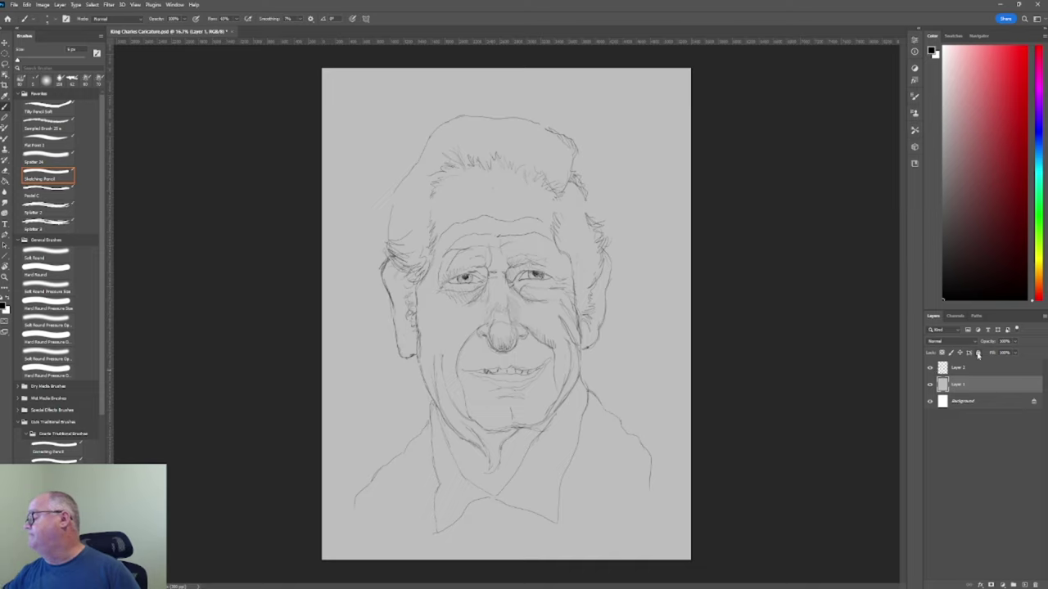
Lock Layer 1 and make Layer 2 the active drawing layer.
{"action": "left_click", "coordinate": [978, 353]}
{"action": "left_click", "coordinate": [972, 370]}
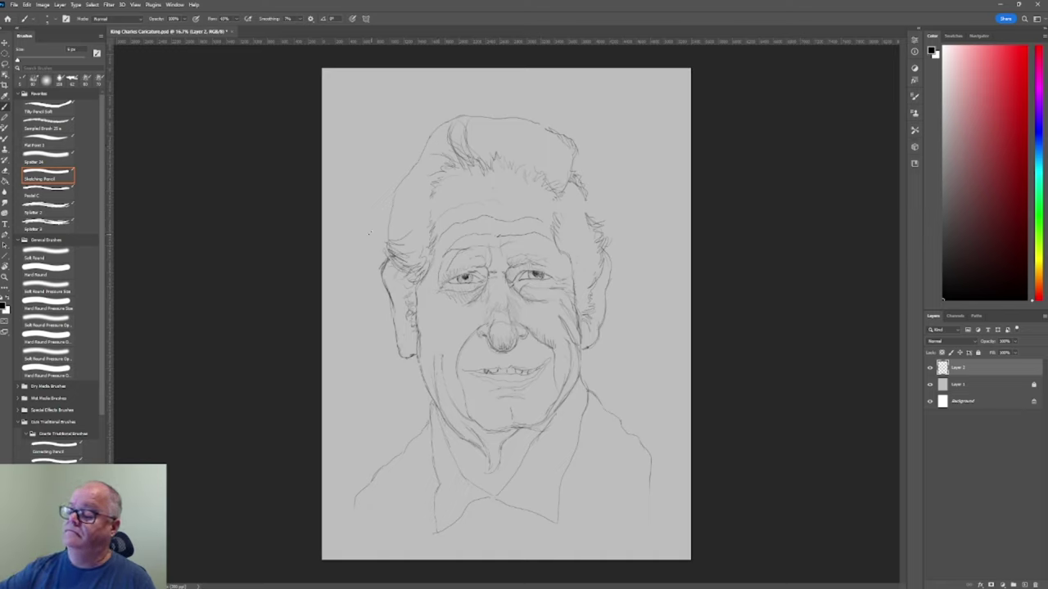
Return to the Sketching Pencil and draw two short strands on the right side of the hair.
{"action": "key", "text": "]"}
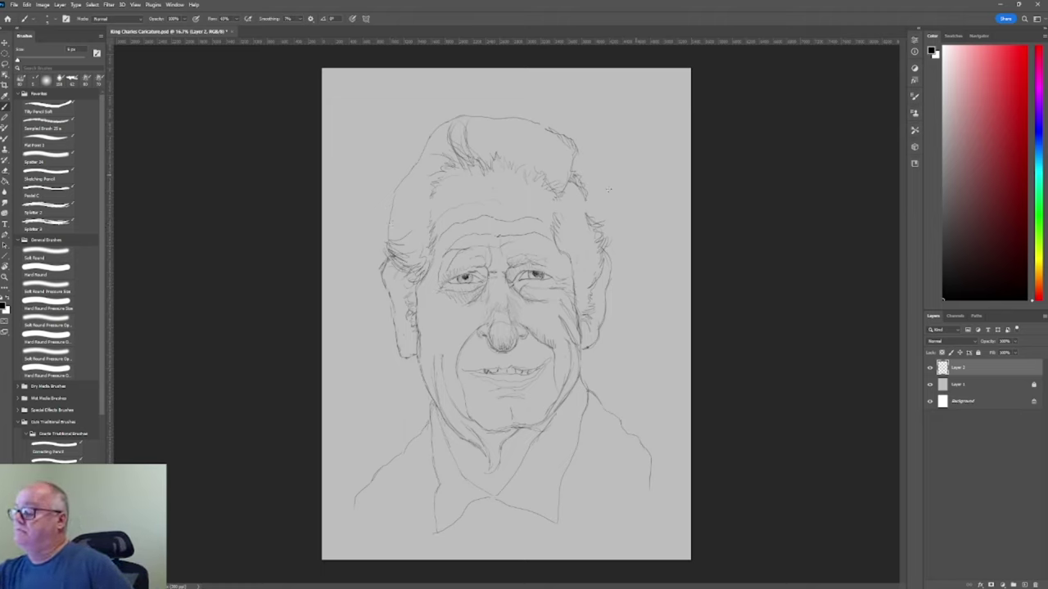
{"action": "key", "text": "period"}
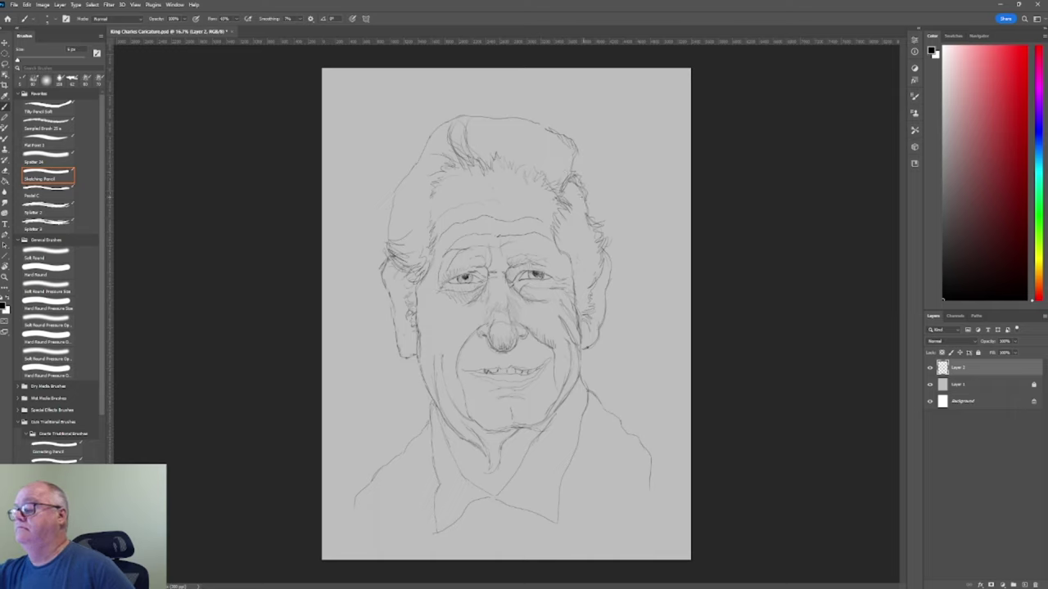
{"action": "mouse_move", "coordinate": [583, 205]}
{"action": "left_mouse_down"}
{"action": "mouse_move", "coordinate": [591, 223]}
{"action": "mouse_move", "coordinate": [585, 213]}
{"action": "left_mouse_up"}
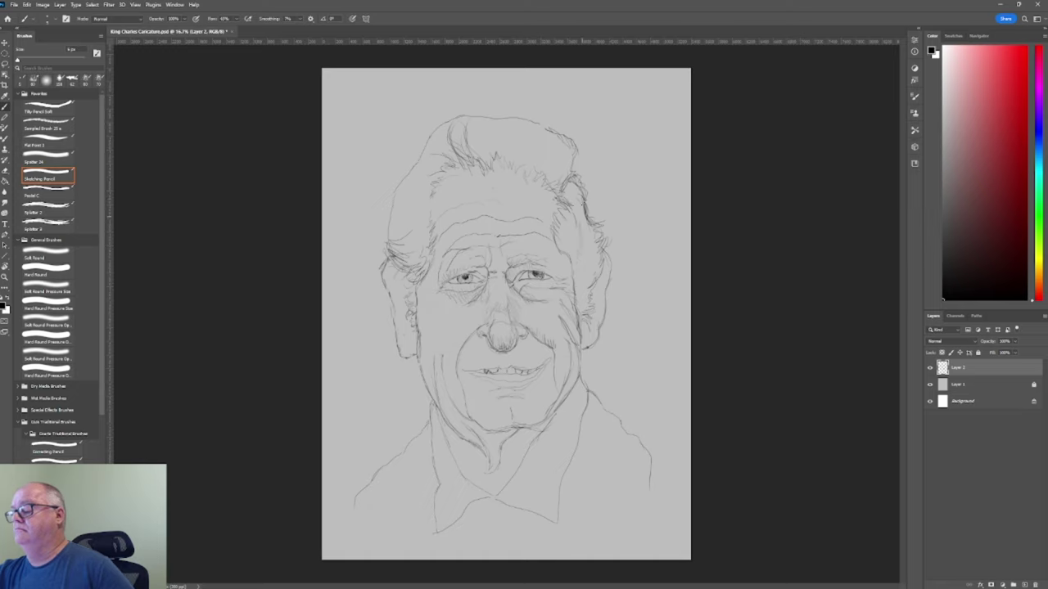
{"action": "left_click_drag", "start_coordinate": [580, 211], "coordinate": [584, 229]}
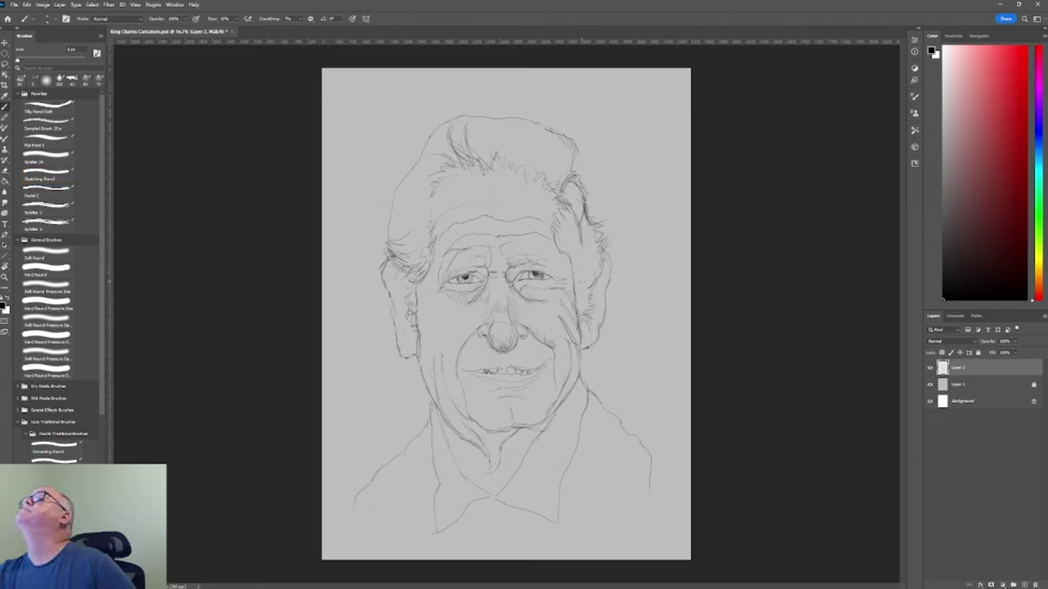
Reselect the Sketching Pencil and pick a pale grey foreground colour from the Color panel.
{"action": "left_click", "coordinate": [47, 175]}
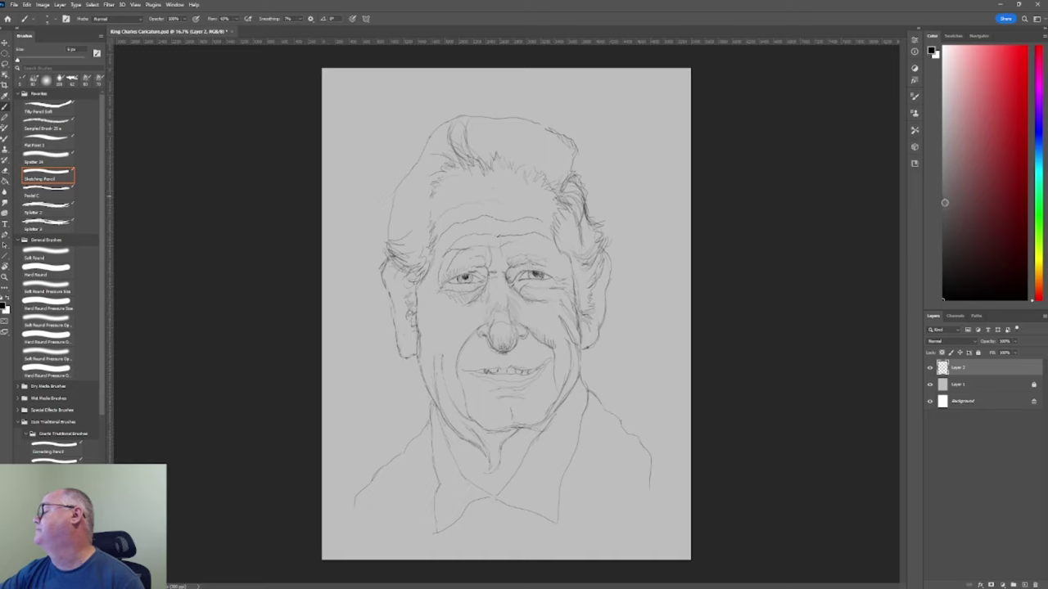
{"action": "left_click", "coordinate": [954, 189]}
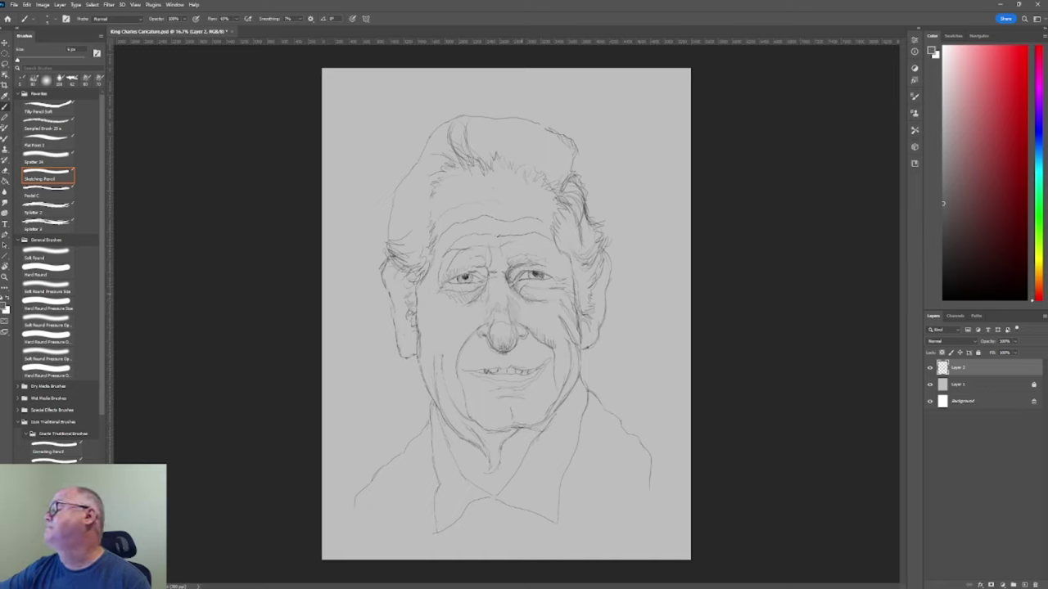
Browse the Brush Settings, Tool Presets and Clone Source panels in the right dock.
{"action": "left_click", "coordinate": [914, 98]}
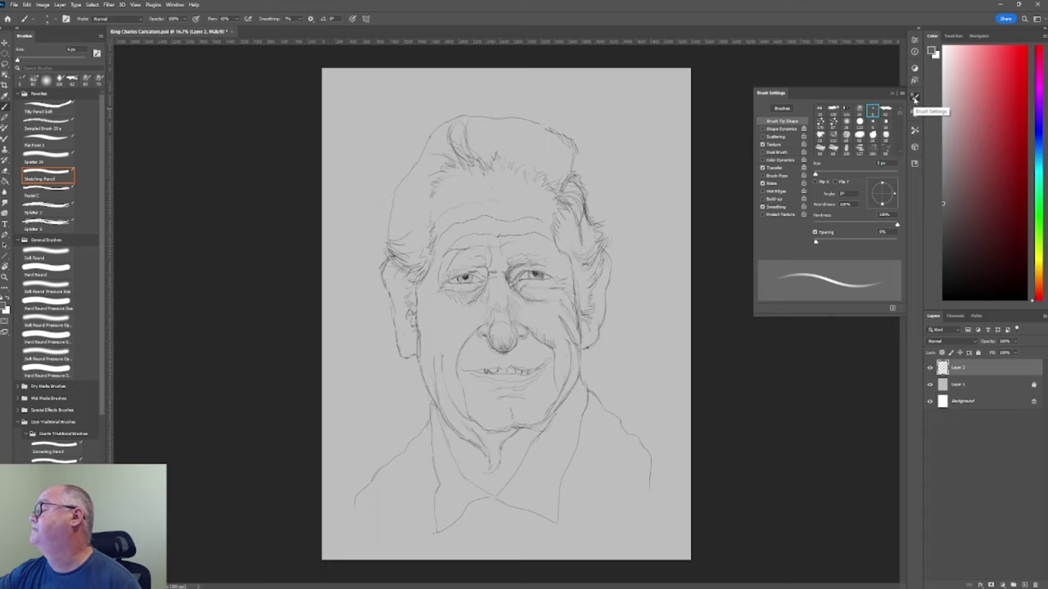
{"action": "left_click", "coordinate": [915, 98]}
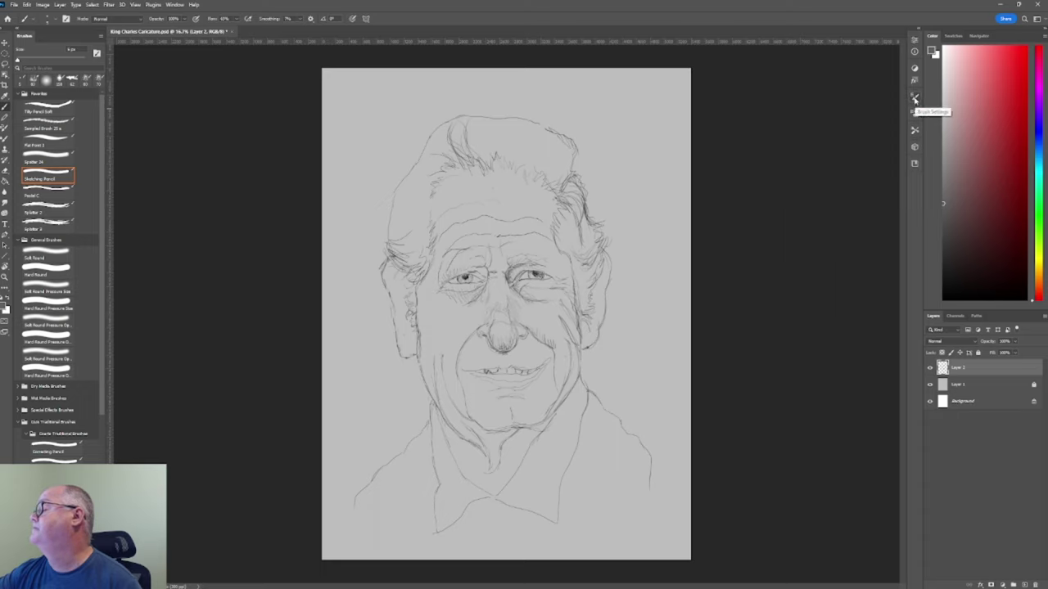
{"action": "left_click", "coordinate": [915, 132]}
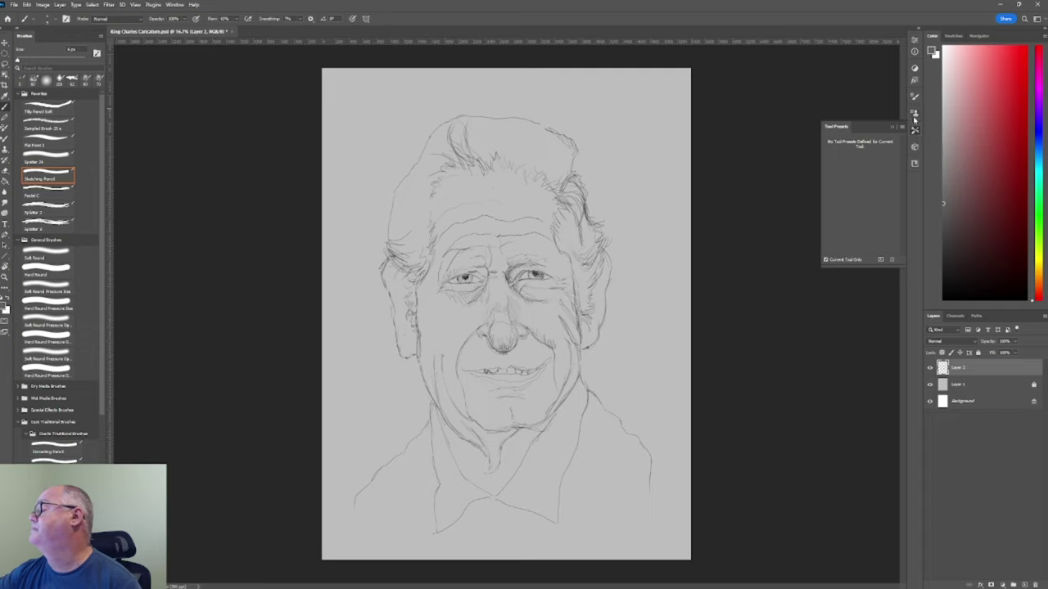
{"action": "left_click", "coordinate": [915, 114]}
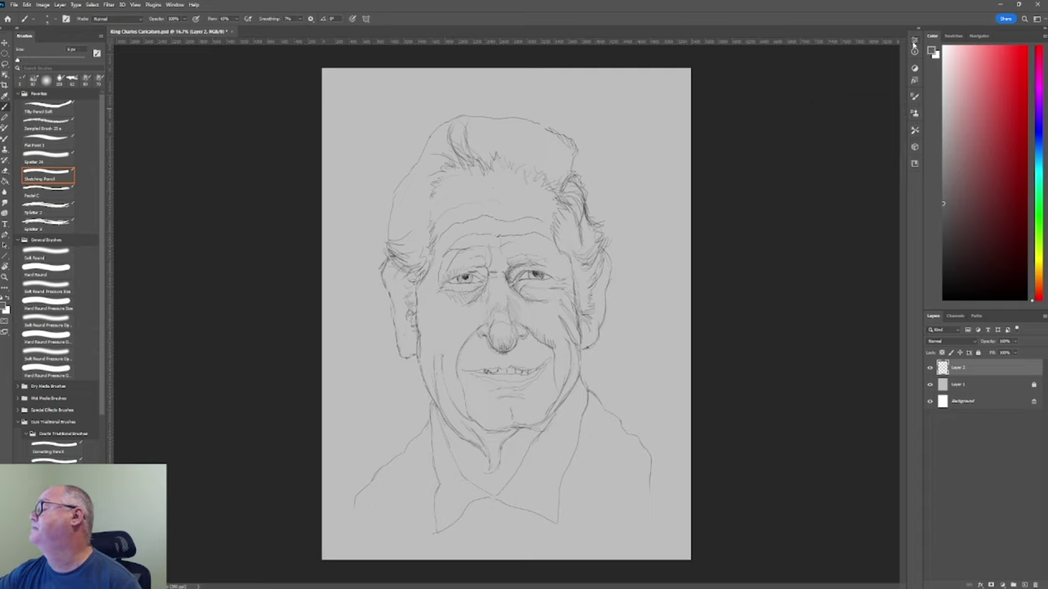
{"action": "left_click", "coordinate": [914, 41]}
{"action": "left_click", "coordinate": [916, 41]}
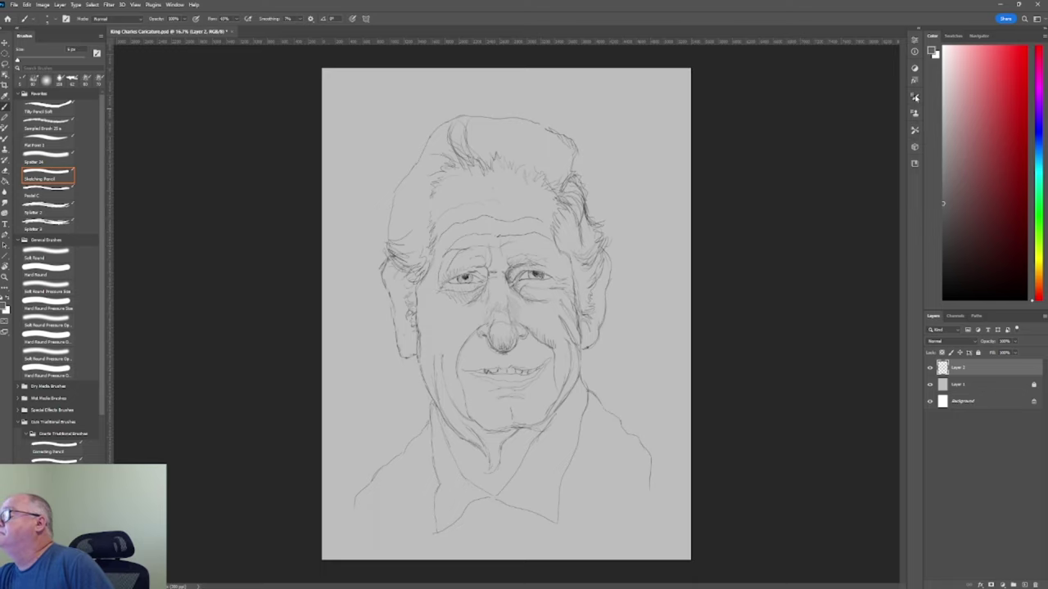
Reopen Brush Settings, check its options menu, and hide then restore the brush list.
{"action": "left_click", "coordinate": [916, 97]}
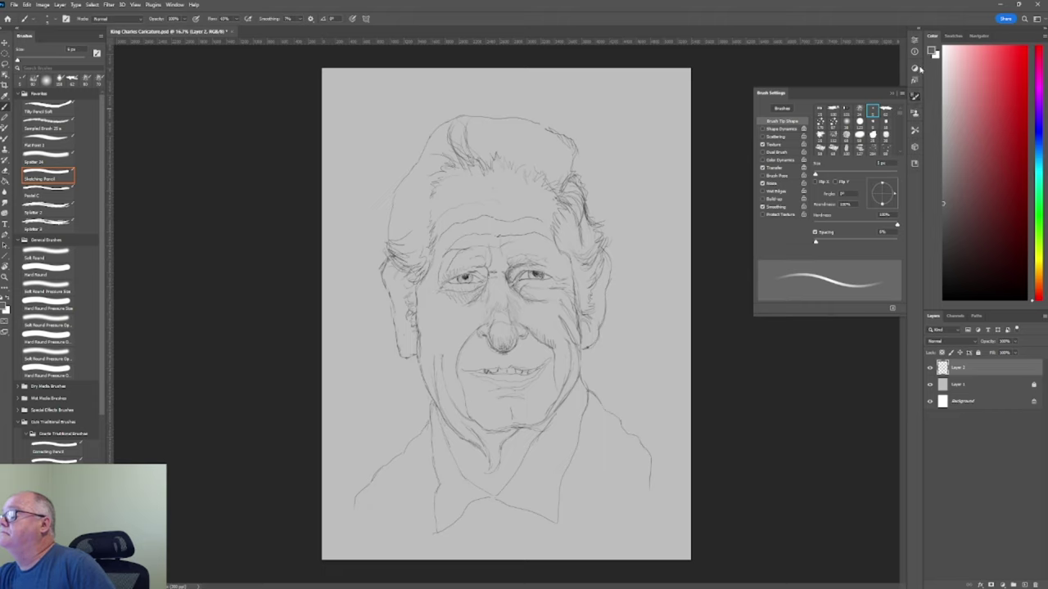
{"action": "left_click", "coordinate": [902, 93]}
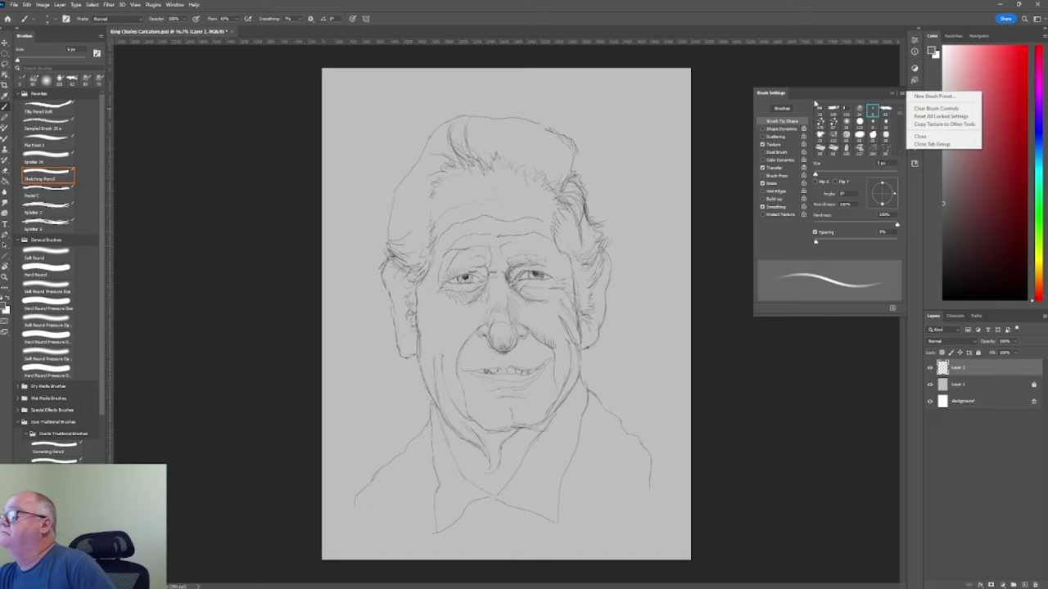
{"action": "left_click", "coordinate": [786, 108]}
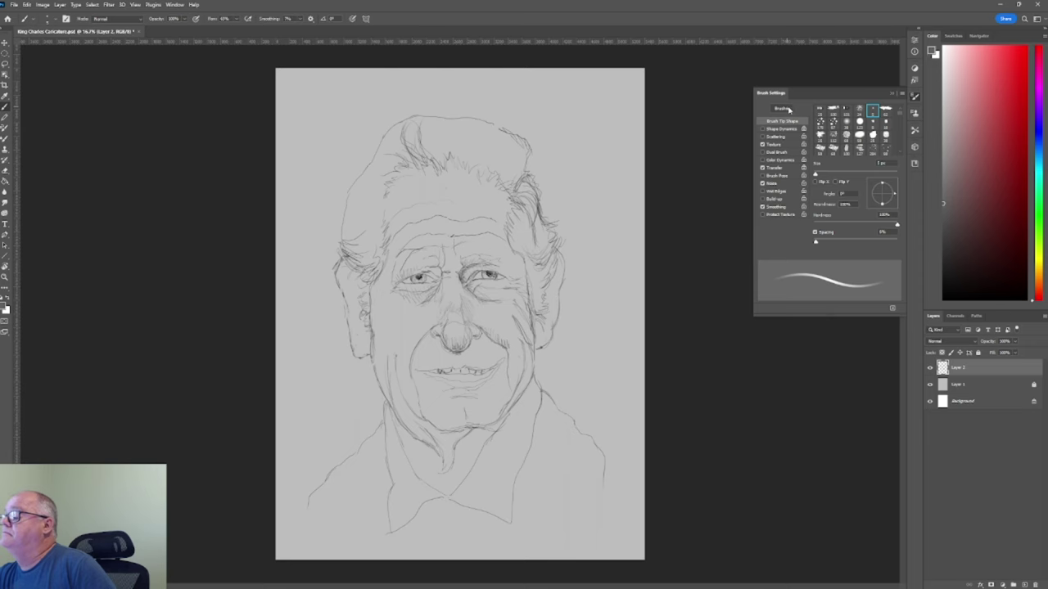
{"action": "left_click", "coordinate": [786, 109]}
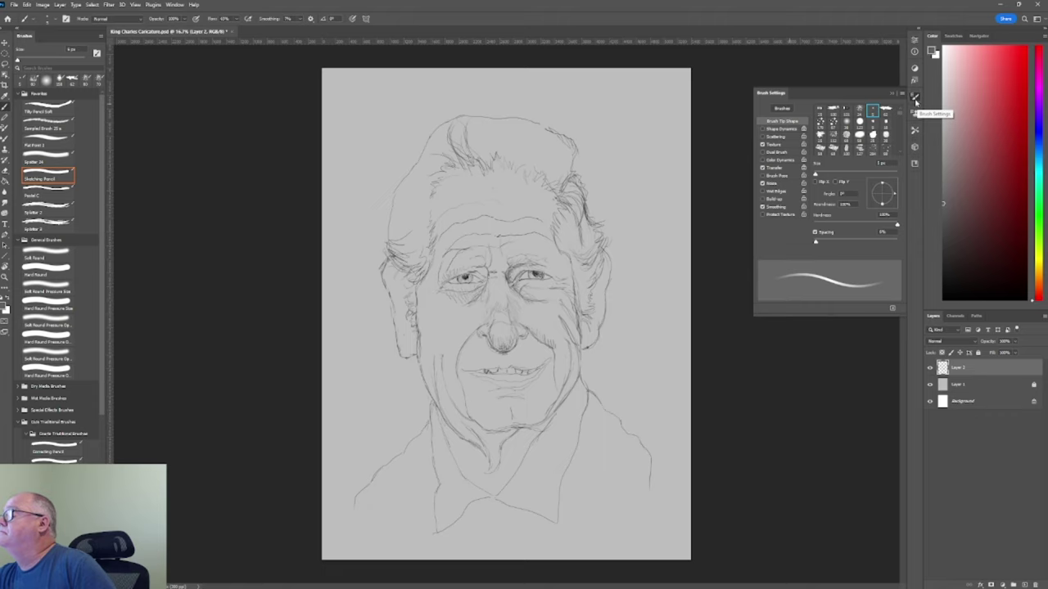
Flip through the Info, Properties, Styles, Clone Source, 3D and Libraries panels, dismiss the 3D notice, and close them.
{"action": "left_click", "coordinate": [915, 52]}
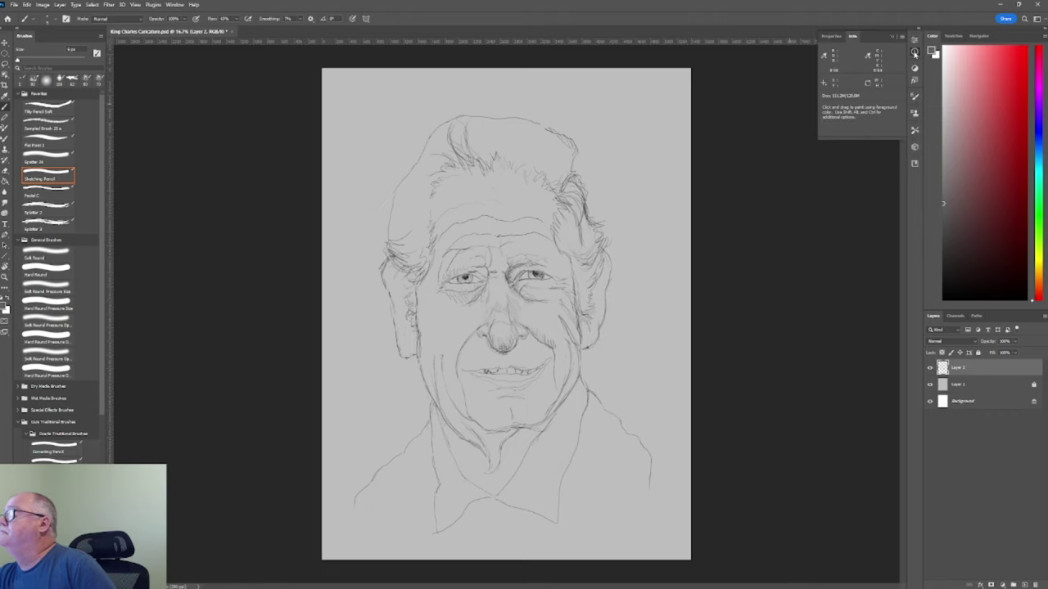
{"action": "left_click", "coordinate": [914, 40]}
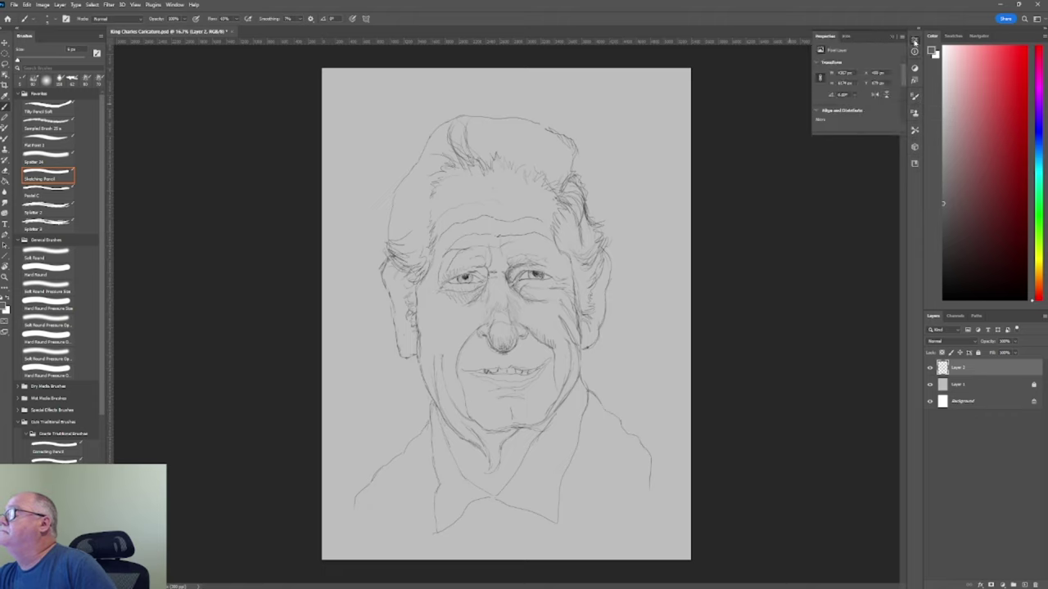
{"action": "left_click", "coordinate": [914, 81]}
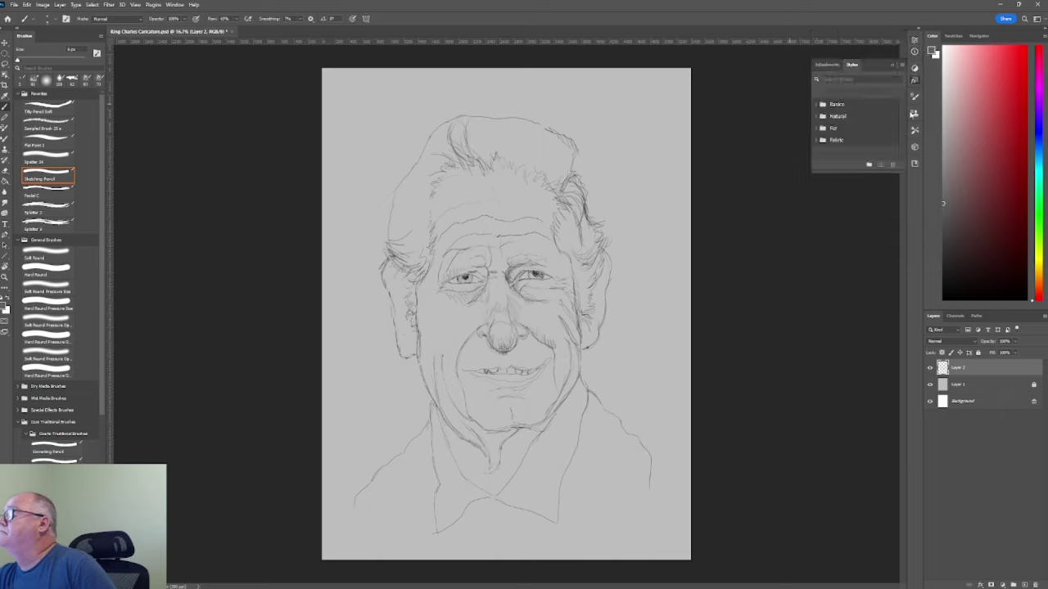
{"action": "left_click", "coordinate": [913, 114]}
{"action": "left_click", "coordinate": [915, 132]}
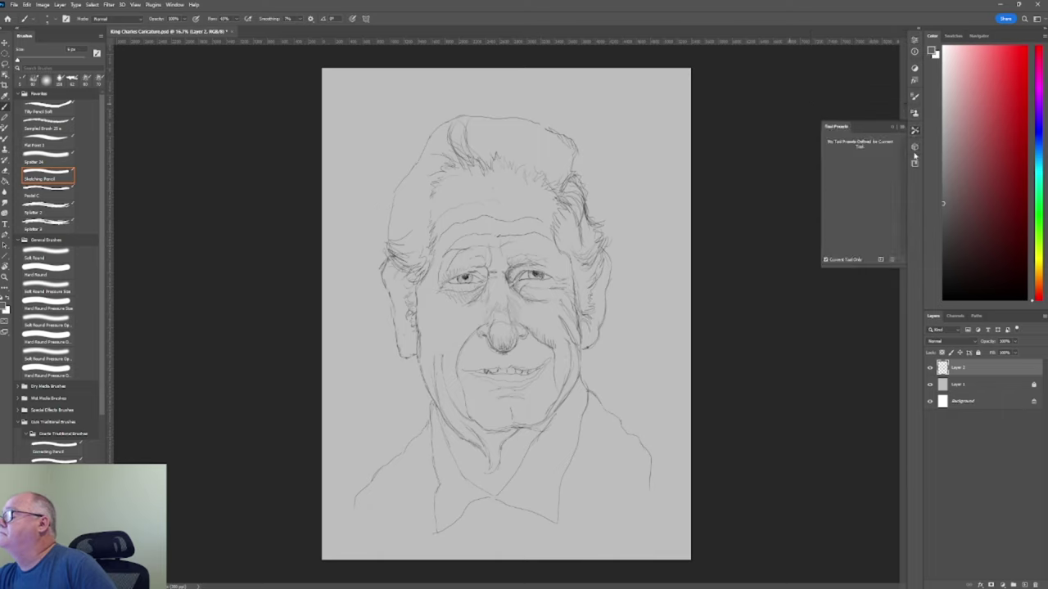
{"action": "left_click", "coordinate": [915, 149]}
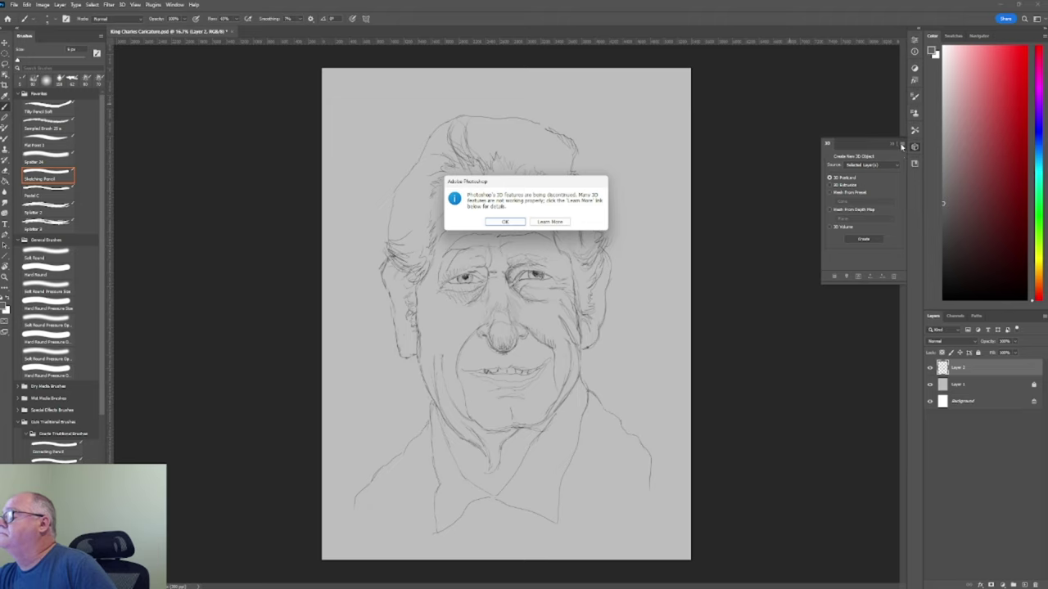
{"action": "left_click", "coordinate": [504, 221]}
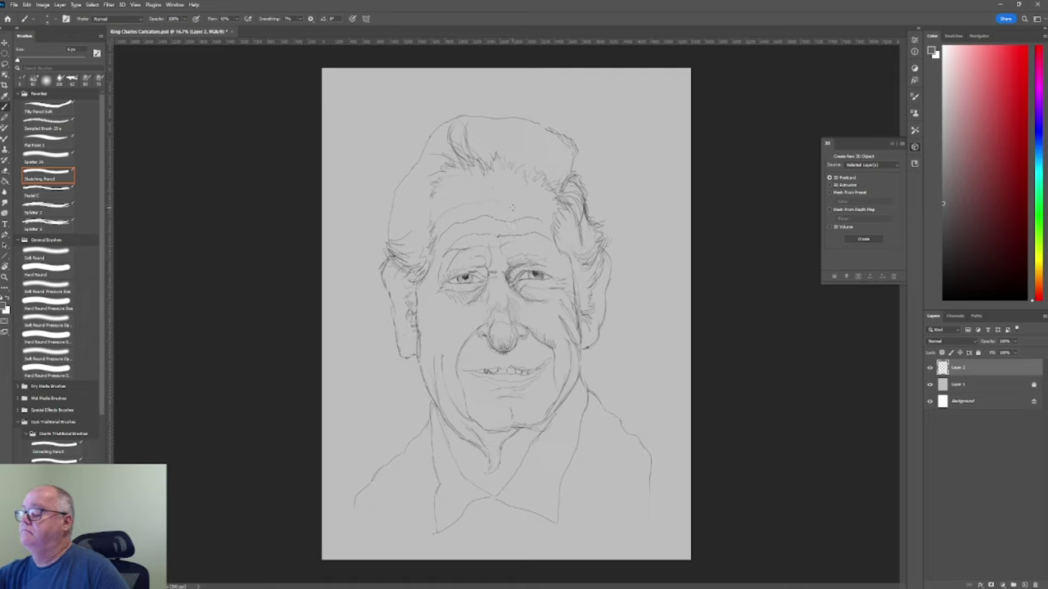
{"action": "left_click", "coordinate": [915, 146]}
{"action": "left_click", "coordinate": [915, 164]}
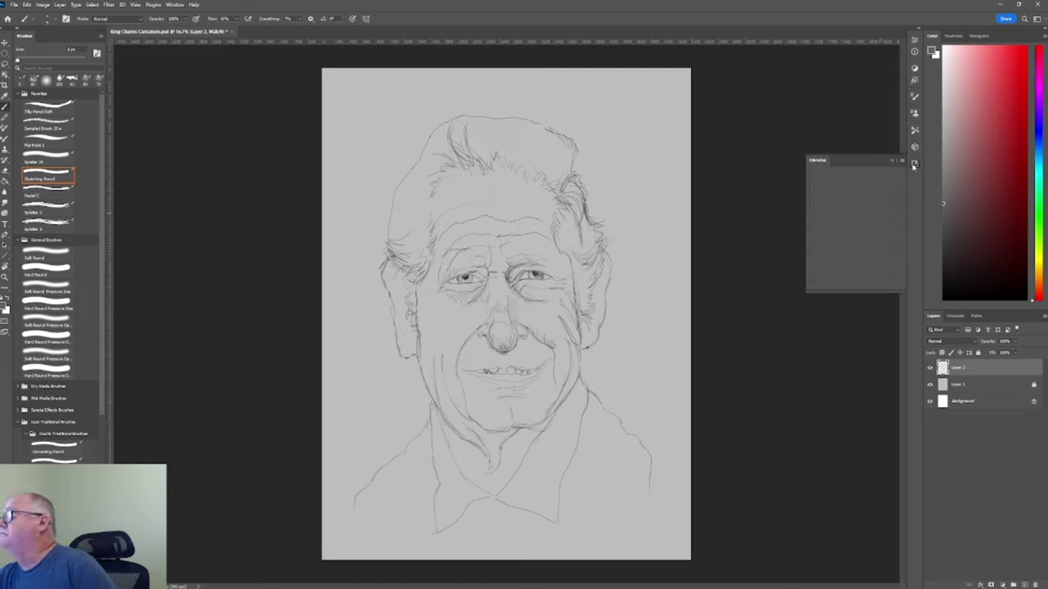
{"action": "left_click", "coordinate": [915, 165]}
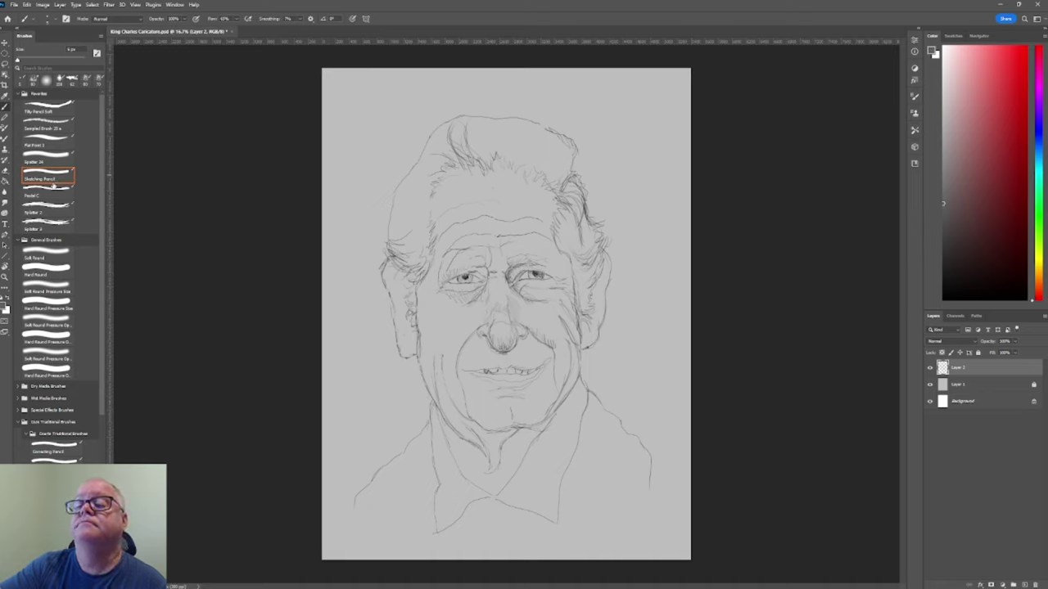
Review the brush's Transfer and Texture settings, enable Shape Dynamics, and close Brush Settings.
{"action": "left_click", "coordinate": [65, 19]}
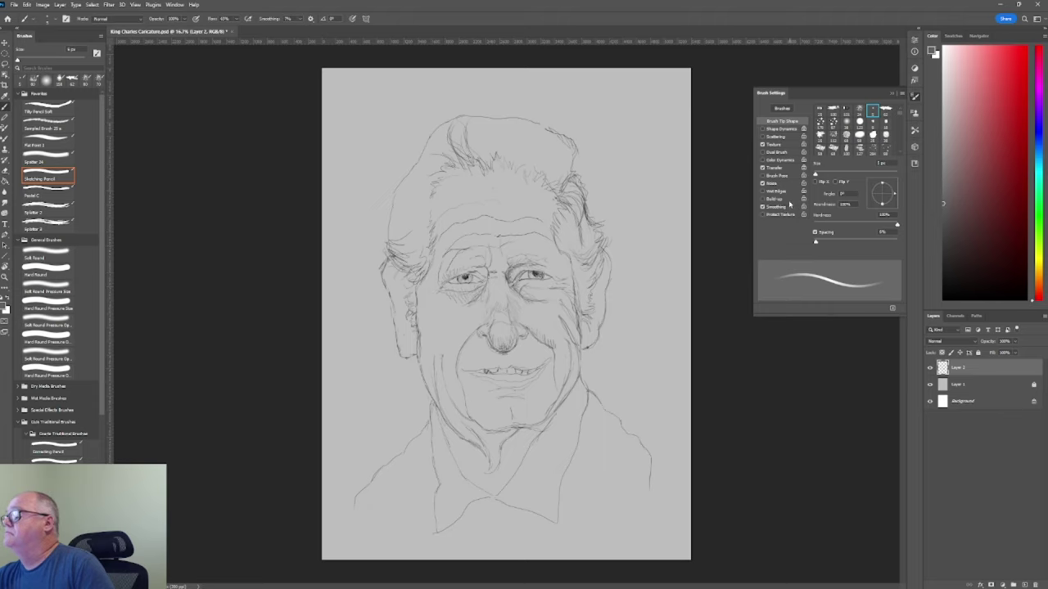
{"action": "left_click", "coordinate": [780, 169]}
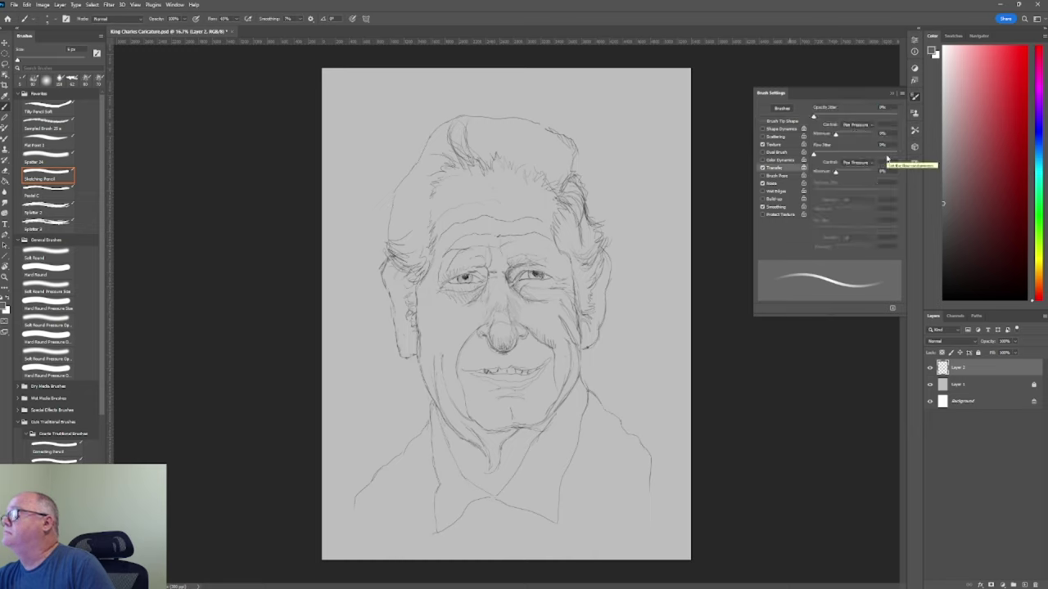
{"action": "left_click", "coordinate": [792, 144]}
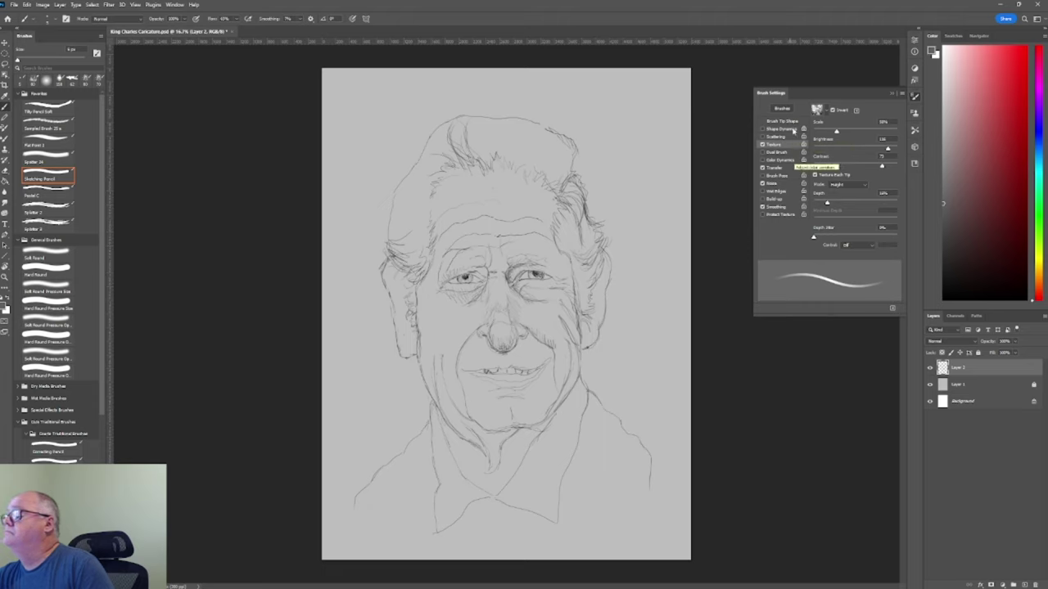
{"action": "left_click", "coordinate": [791, 129]}
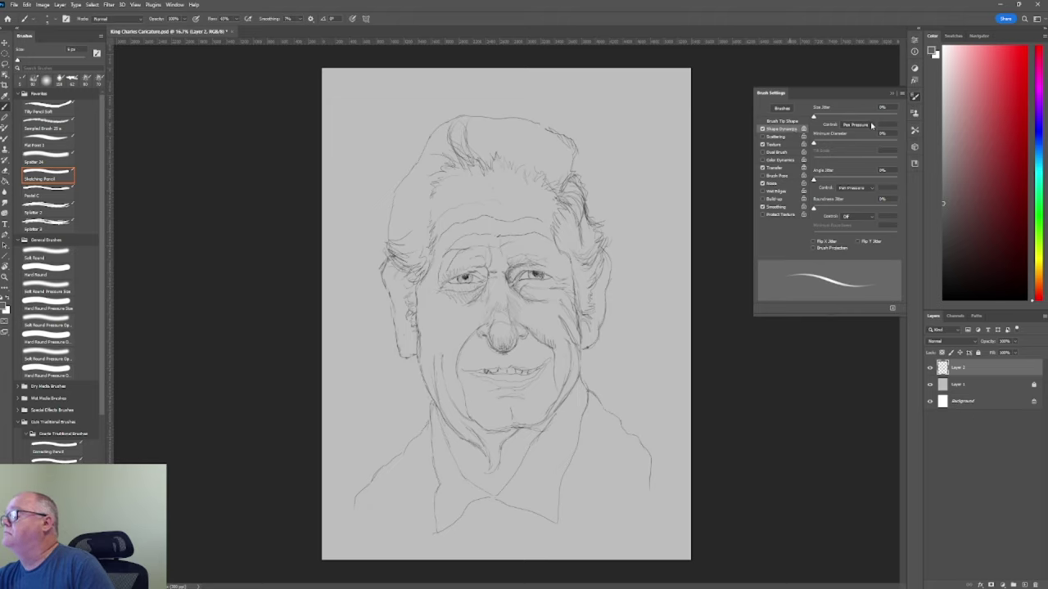
{"action": "left_click", "coordinate": [915, 98]}
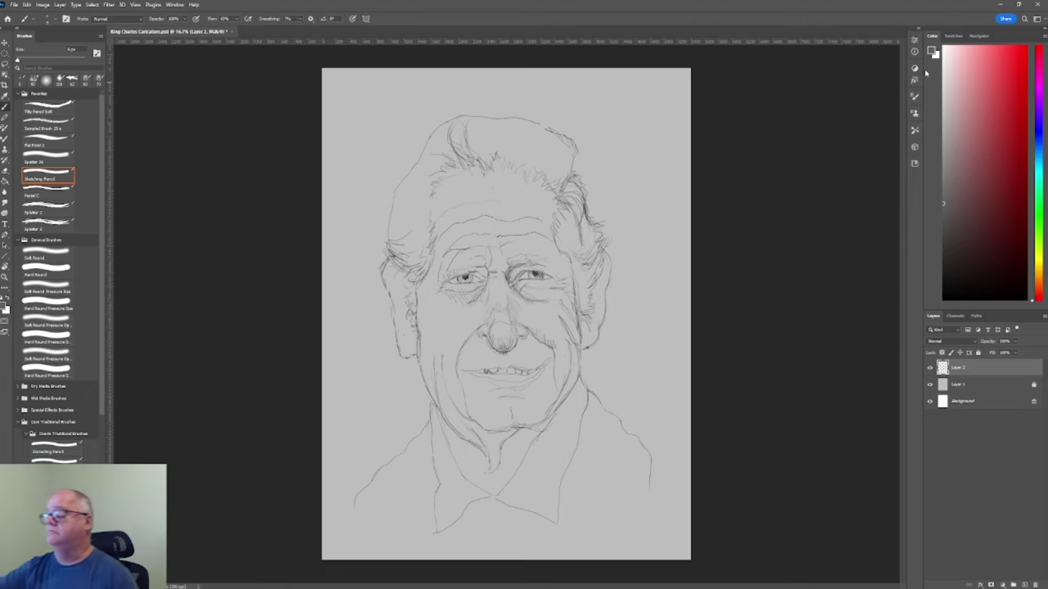
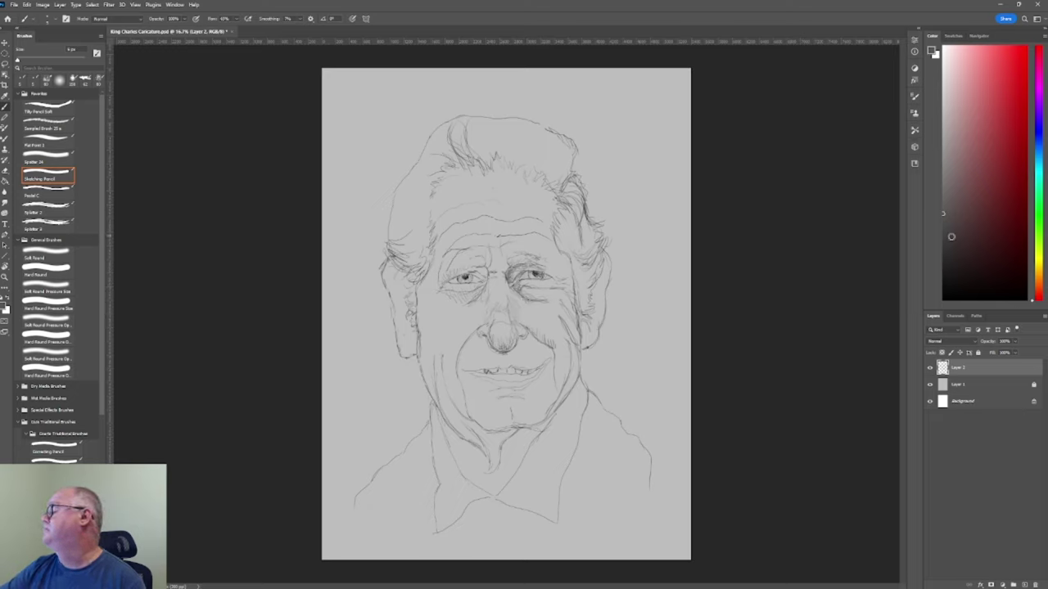
Pick a darker foreground grey lower in the Color panel's colour field.
{"action": "left_click", "coordinate": [942, 259]}
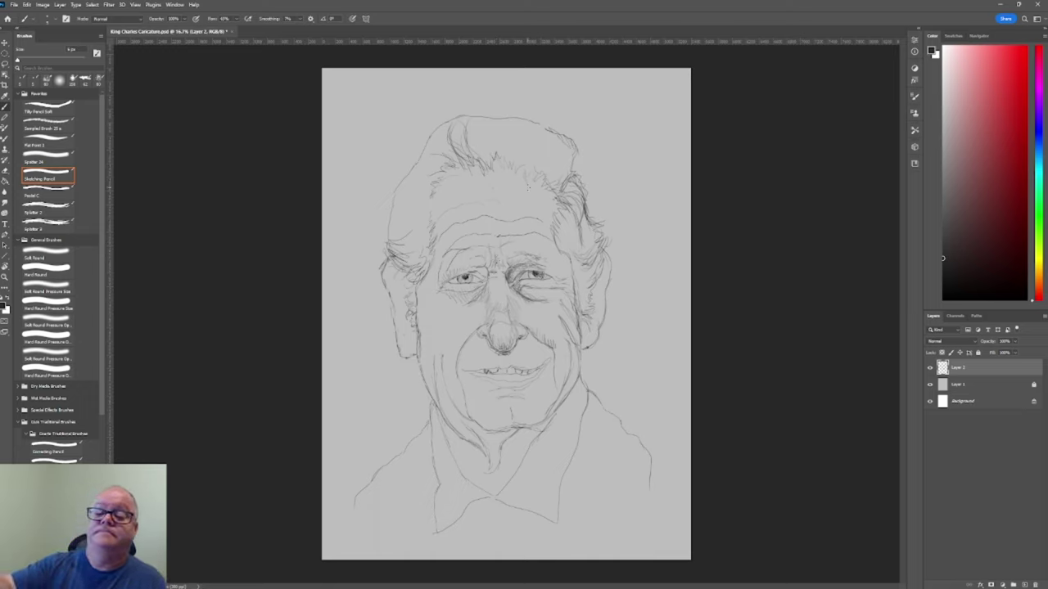
Select the Smudge tool for soft-round blending of the sketch.
{"action": "left_click", "coordinate": [6, 190]}
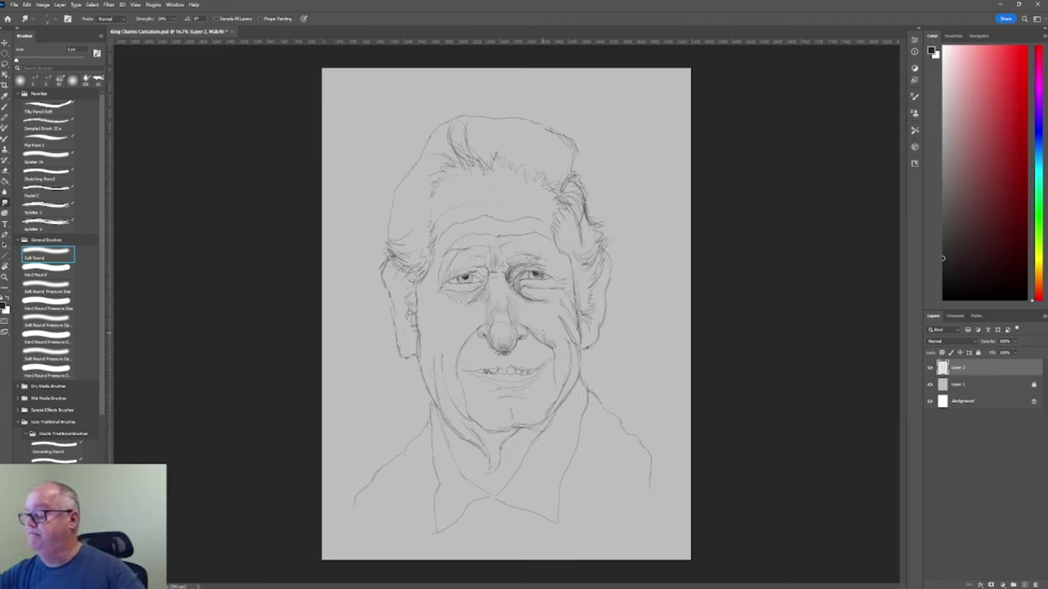
Resize the smudge brush and soften the shading on the cheek beside the nose.
{"action": "key", "text": "bracketleft"}
{"action": "key", "text": "bracketleft"}
{"action": "key", "text": "bracketleft"}
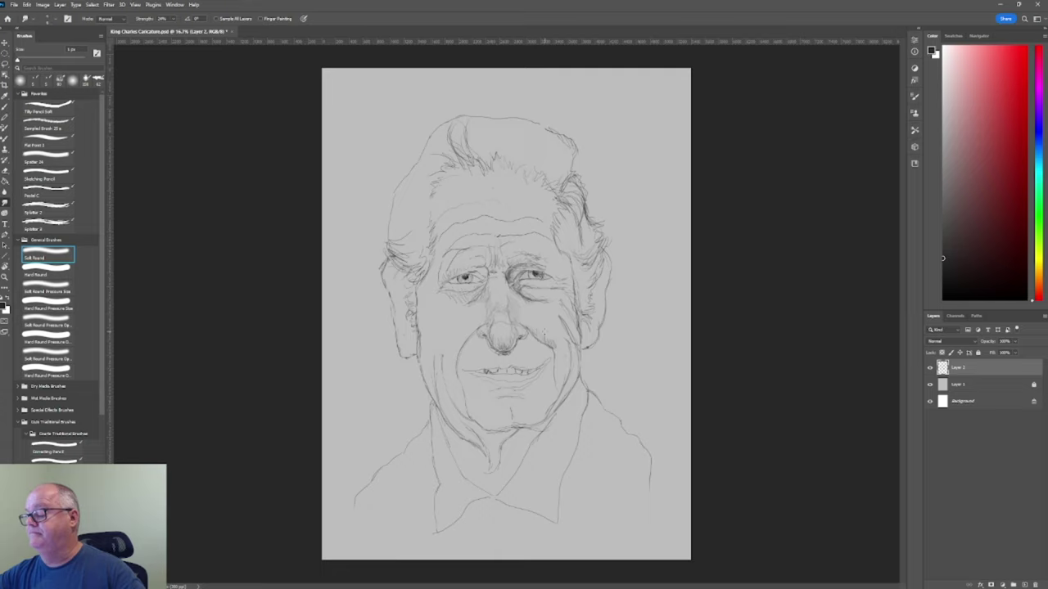
{"action": "key", "text": "bracketright"}
{"action": "key", "text": "bracketright"}
{"action": "key", "text": "bracketright"}
{"action": "key", "text": "bracketright"}
{"action": "key", "text": "bracketright"}
{"action": "key", "text": "bracketright"}
{"action": "key", "text": "bracketright"}
{"action": "key", "text": "bracketright"}
{"action": "key", "text": "bracketright"}
{"action": "key", "text": "bracketright"}
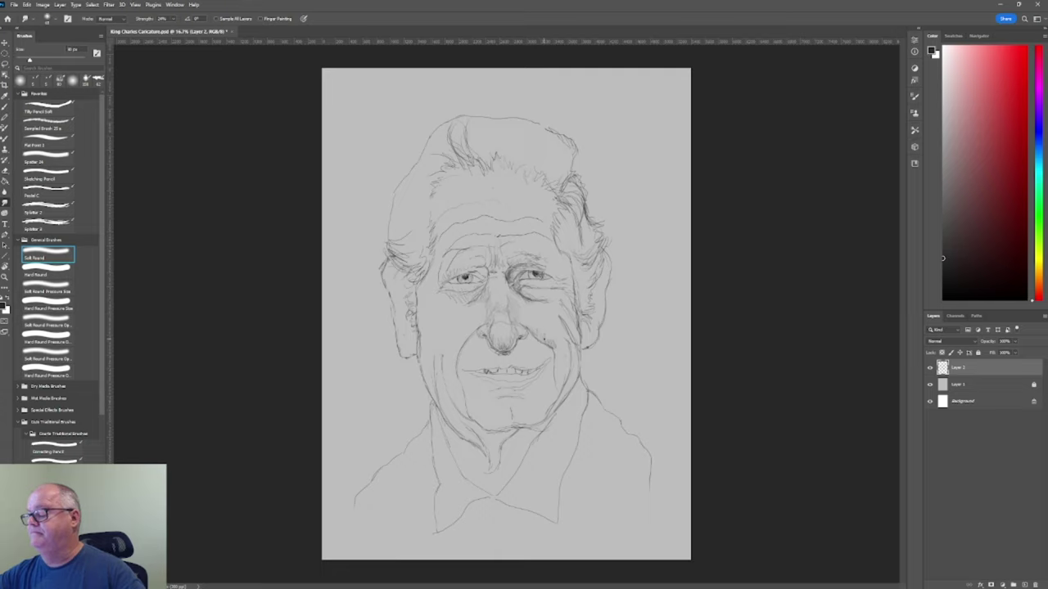
{"action": "key", "text": "bracketright"}
{"action": "key", "text": "bracketright"}
{"action": "key", "text": "bracketright"}
{"action": "key", "text": "bracketright"}
{"action": "key", "text": "bracketright"}
{"action": "key", "text": "bracketright"}
{"action": "key", "text": "bracketright"}
{"action": "key", "text": "bracketright"}
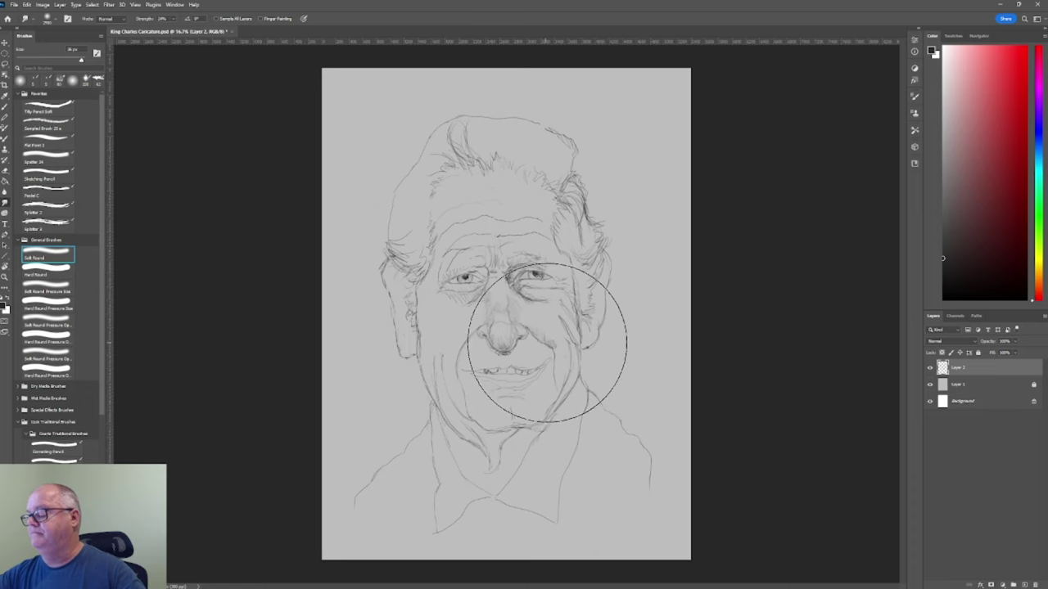
{"action": "key", "text": "bracketright"}
{"action": "key", "text": "bracketright"}
{"action": "key", "text": "bracketright"}
{"action": "key", "text": "bracketright"}
{"action": "key", "text": "bracketright"}
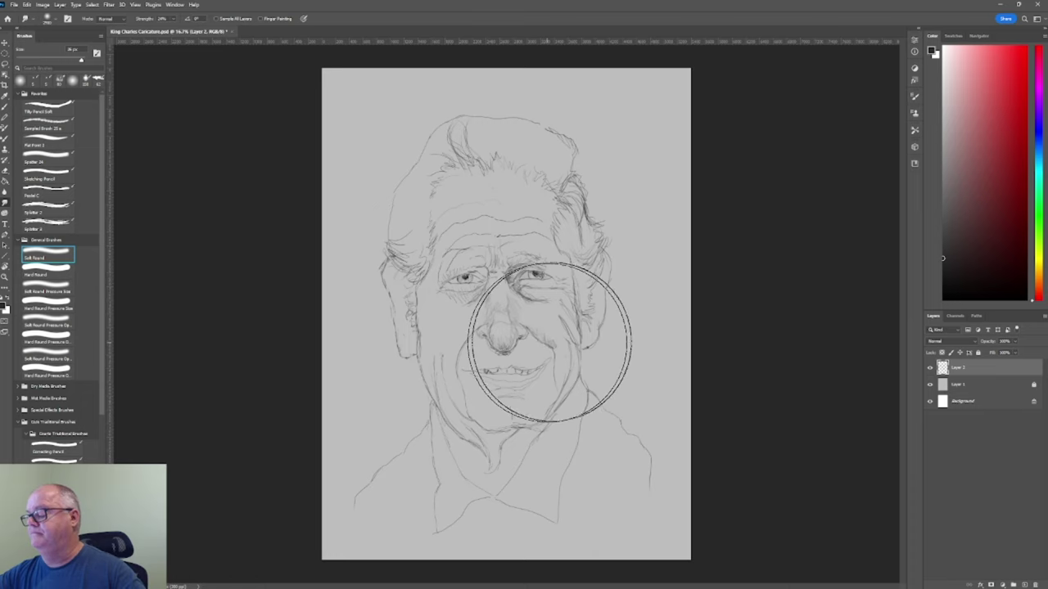
{"action": "key", "text": "bracketleft"}
{"action": "key", "text": "bracketleft"}
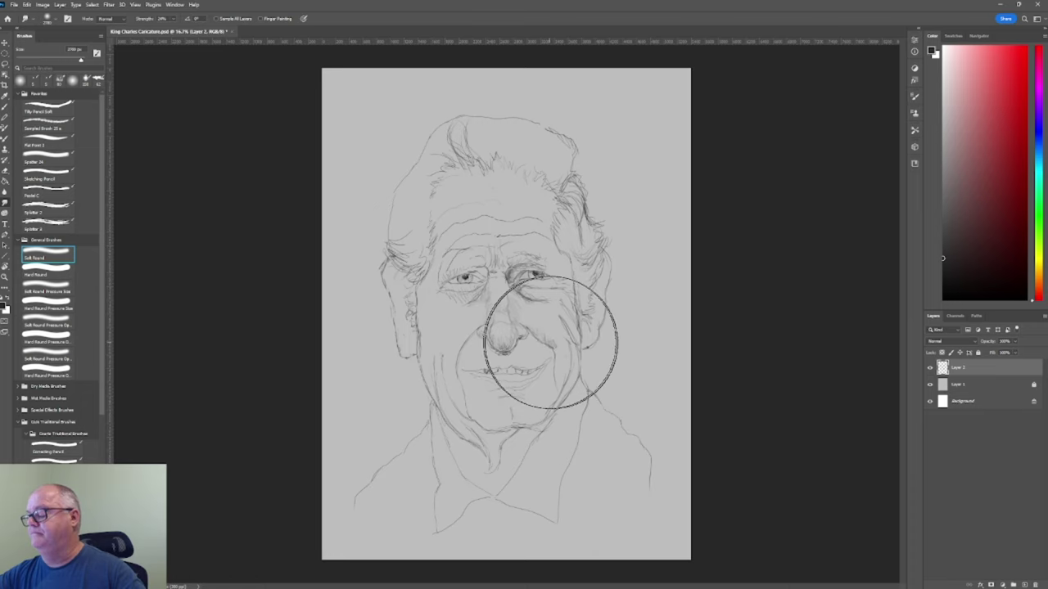
{"action": "left_click_drag", "start_coordinate": [551, 342], "coordinate": [551, 327]}
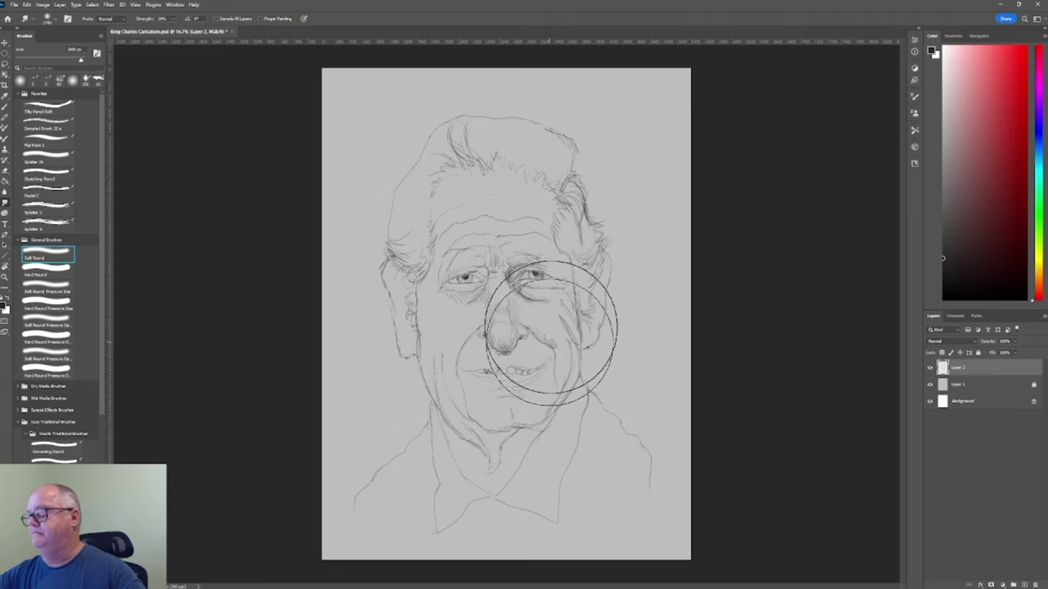
Fine-tune the brush size and switch to the Sketching Pencil preset.
{"action": "key", "text": "bracketleft"}
{"action": "key", "text": "bracketleft"}
{"action": "key", "text": "bracketleft"}
{"action": "key", "text": "bracketleft"}
{"action": "key", "text": "bracketleft"}
{"action": "key", "text": "bracketleft"}
{"action": "key", "text": "bracketleft"}
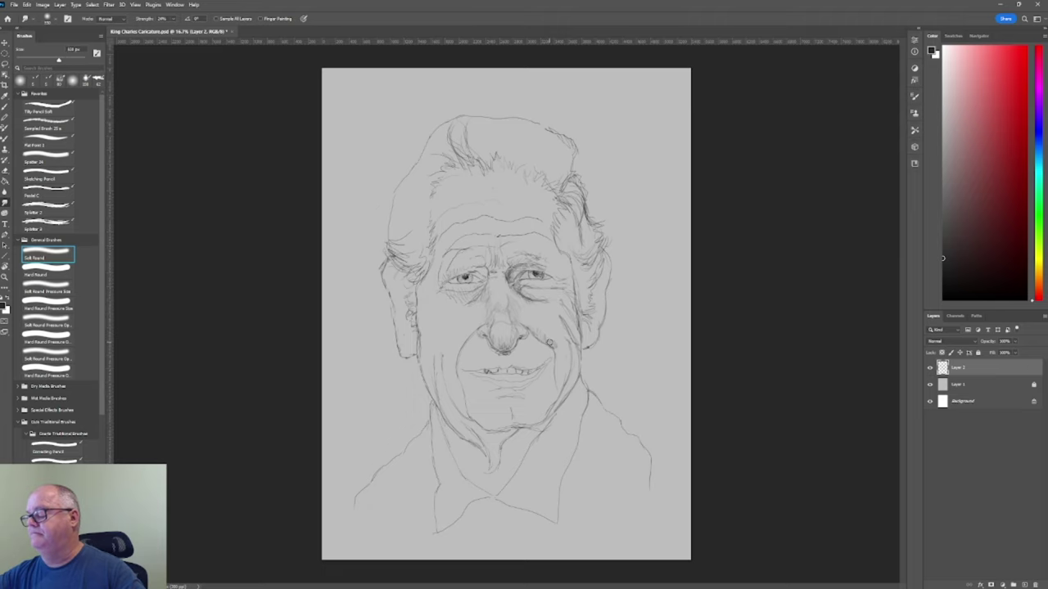
{"action": "key", "text": "bracketleft"}
{"action": "key", "text": "bracketleft"}
{"action": "key", "text": "bracketleft"}
{"action": "key", "text": "bracketright"}
{"action": "key", "text": "bracketright"}
{"action": "key", "text": "bracketright"}
{"action": "key", "text": "bracketright"}
{"action": "key", "text": "bracketright"}
{"action": "key", "text": "bracketright"}
{"action": "key", "text": "bracketright"}
{"action": "key", "text": "bracketright"}
{"action": "key", "text": "bracketright"}
{"action": "key", "text": "bracketright"}
{"action": "key", "text": "bracketright"}
{"action": "key", "text": "bracketright"}
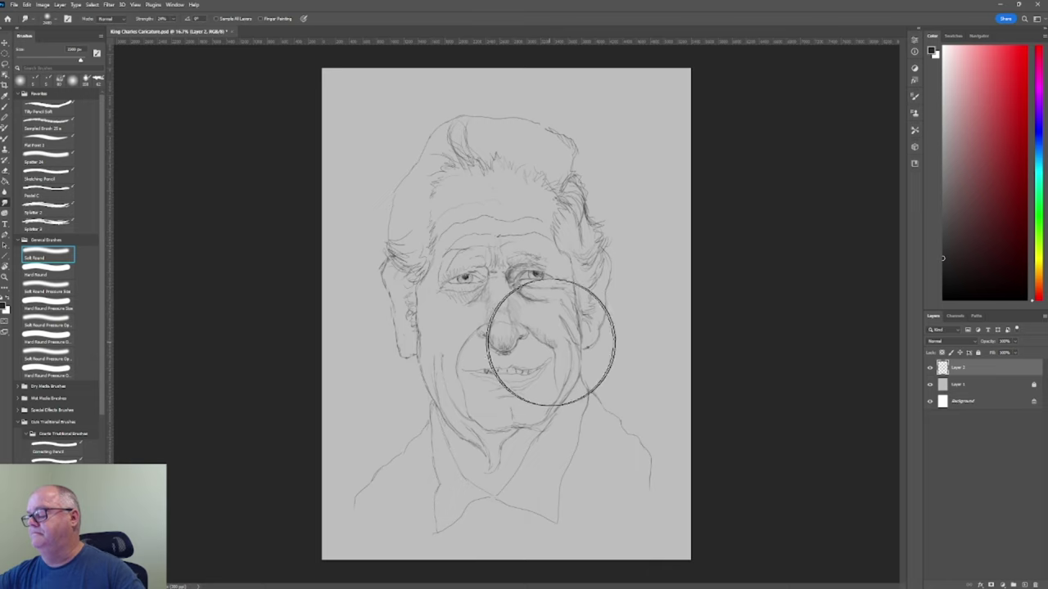
{"action": "key", "text": "bracketright"}
{"action": "key", "text": "bracketright"}
{"action": "key", "text": "bracketright"}
{"action": "key", "text": "bracketright"}
{"action": "key", "text": "bracketright"}
{"action": "key", "text": "bracketright"}
{"action": "key", "text": "bracketright"}
{"action": "key", "text": "bracketright"}
{"action": "key", "text": "bracketright"}
{"action": "key", "text": "bracketright"}
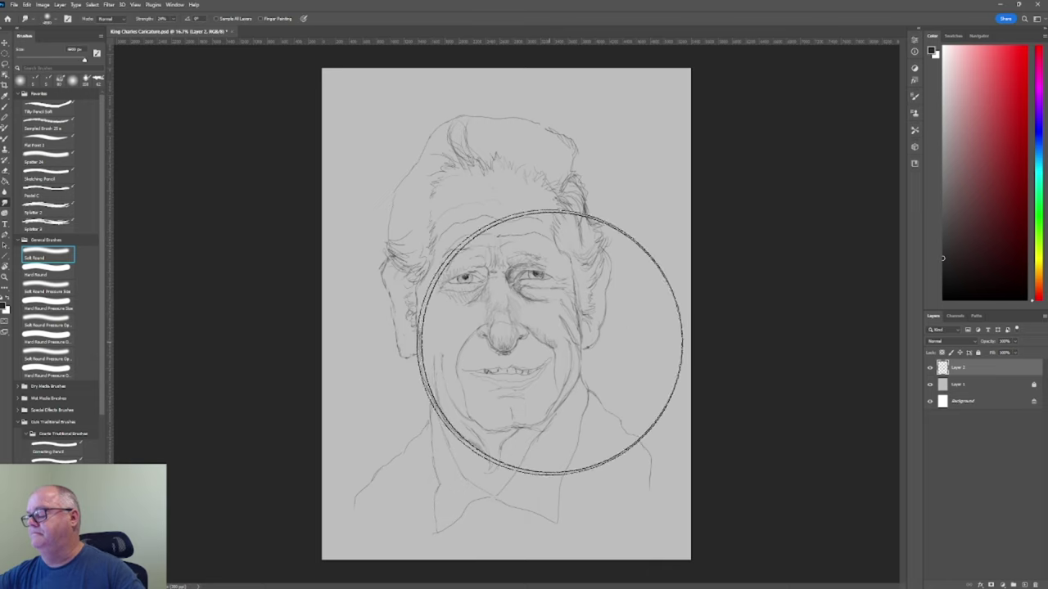
{"action": "key", "text": "bracketleft"}
{"action": "key", "text": "bracketleft"}
{"action": "key", "text": "bracketleft"}
{"action": "key", "text": "bracketleft"}
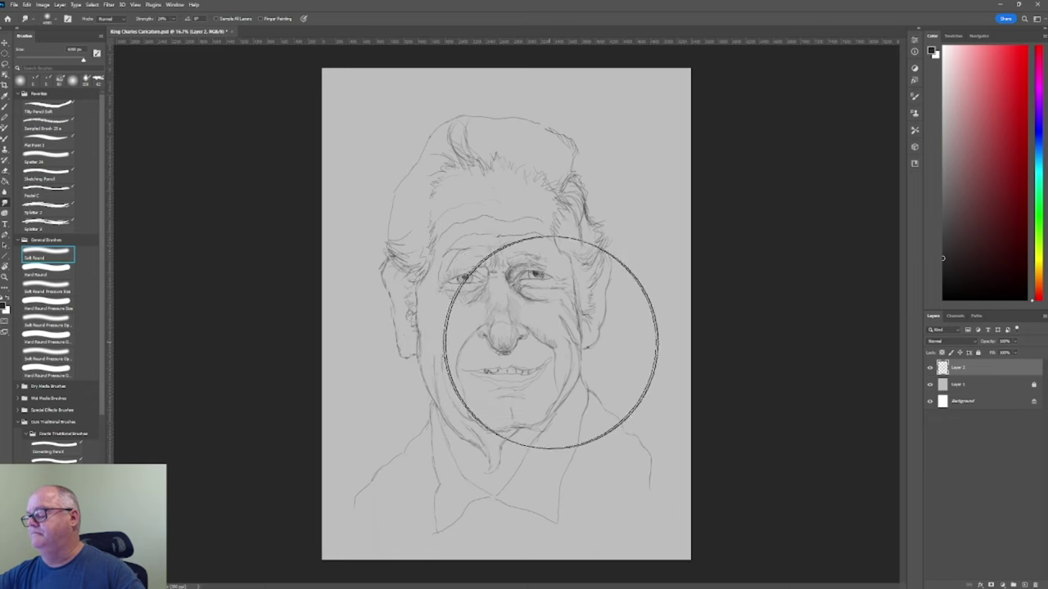
{"action": "key", "text": "bracketleft"}
{"action": "key", "text": "bracketleft"}
{"action": "key", "text": "bracketleft"}
{"action": "key", "text": "bracketleft"}
{"action": "key", "text": "bracketleft"}
{"action": "key", "text": "bracketleft"}
{"action": "key", "text": "bracketleft"}
{"action": "key", "text": "bracketleft"}
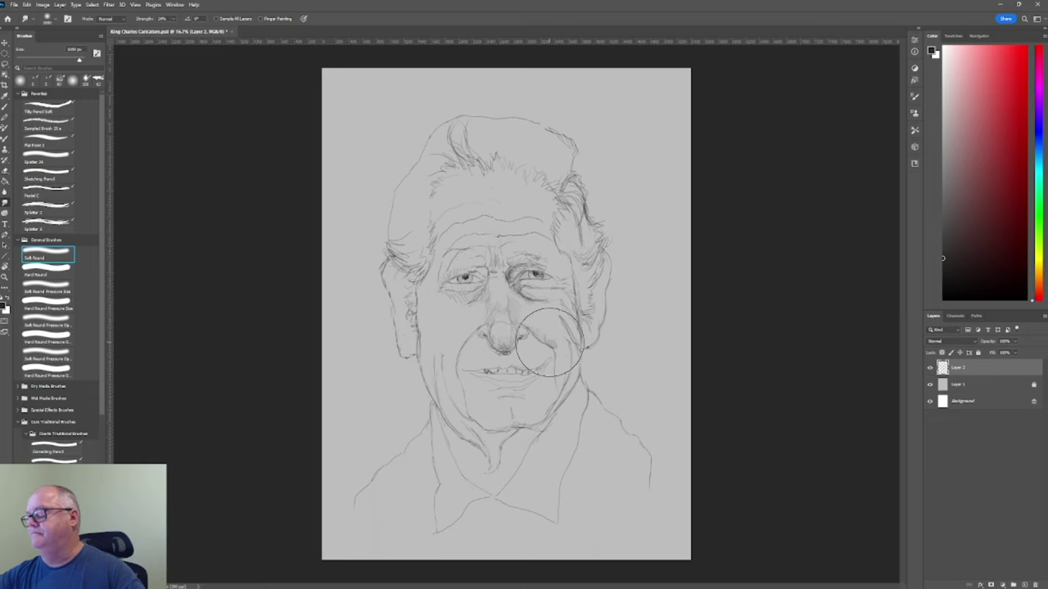
{"action": "key", "text": "bracketleft"}
{"action": "key", "text": "bracketleft"}
{"action": "key", "text": "bracketleft"}
{"action": "key", "text": "bracketleft"}
{"action": "key", "text": "bracketleft"}
{"action": "key", "text": "bracketleft"}
{"action": "key", "text": "bracketleft"}
{"action": "key", "text": "bracketleft"}
{"action": "key", "text": "bracketleft"}
{"action": "key", "text": "bracketleft"}
{"action": "key", "text": "bracketright"}
{"action": "key", "text": "bracketright"}
{"action": "key", "text": "bracketright"}
{"action": "key", "text": "bracketleft"}
{"action": "key", "text": "bracketleft"}
{"action": "key", "text": "bracketleft"}
{"action": "key", "text": "bracketright"}
{"action": "key", "text": "bracketright"}
{"action": "key", "text": "bracketright"}
{"action": "key", "text": "bracketright"}
{"action": "key", "text": "bracketright"}
{"action": "key", "text": "bracketright"}
{"action": "key", "text": "bracketright"}
{"action": "key", "text": "bracketright"}
{"action": "key", "text": "bracketright"}
{"action": "key", "text": "bracketright"}
{"action": "key", "text": "bracketright"}
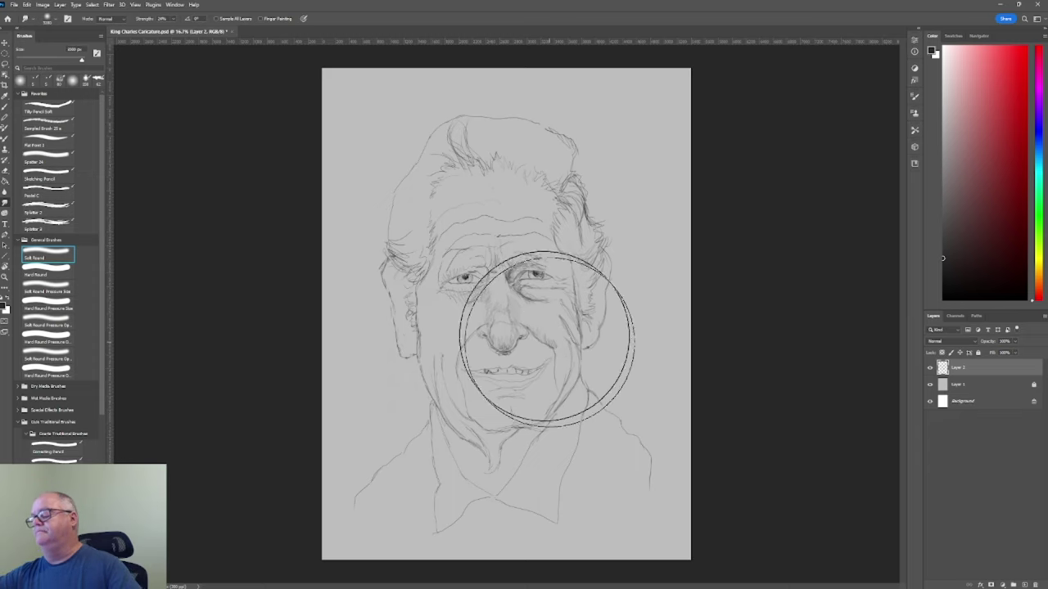
{"action": "key", "text": "bracketright"}
{"action": "key", "text": "bracketright"}
{"action": "key", "text": "bracketright"}
{"action": "key", "text": "bracketright"}
{"action": "key", "text": "bracketright"}
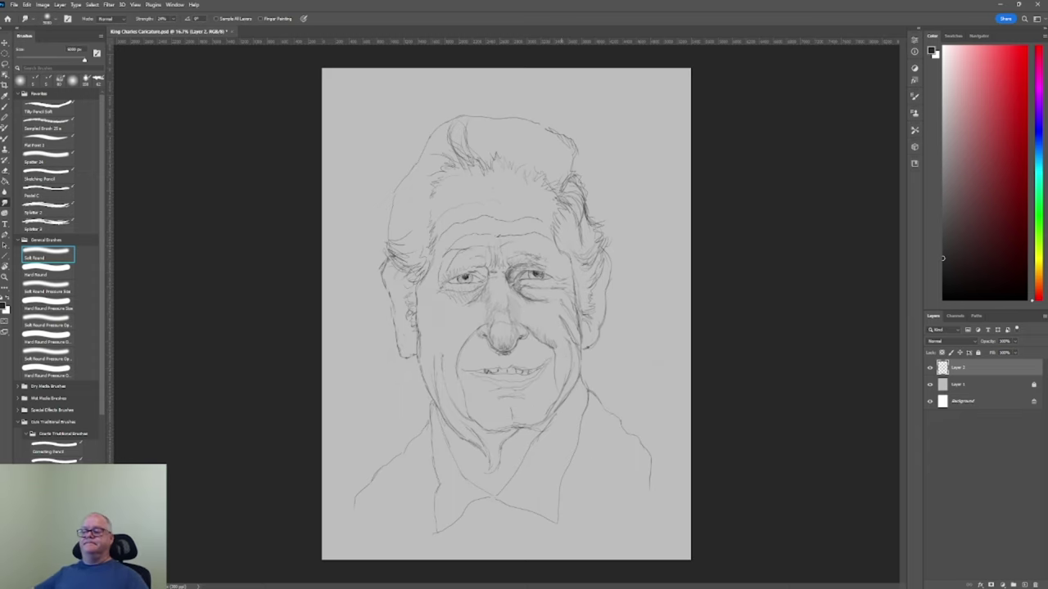
{"action": "key", "text": "bracketleft"}
{"action": "key", "text": "bracketleft"}
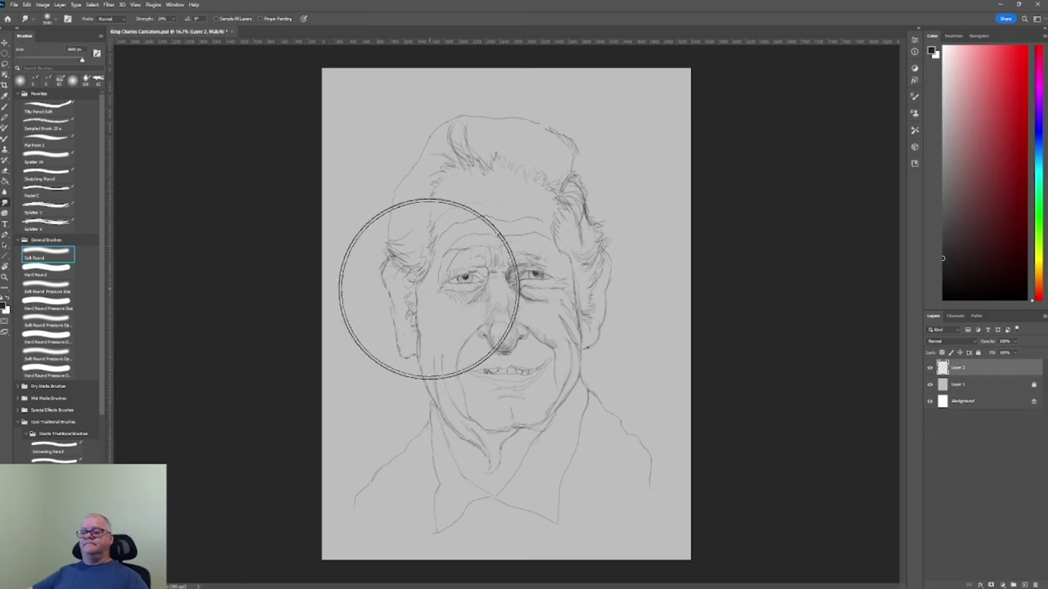
{"action": "key", "text": "bracketleft"}
{"action": "key", "text": "bracketleft"}
{"action": "key", "text": "bracketleft"}
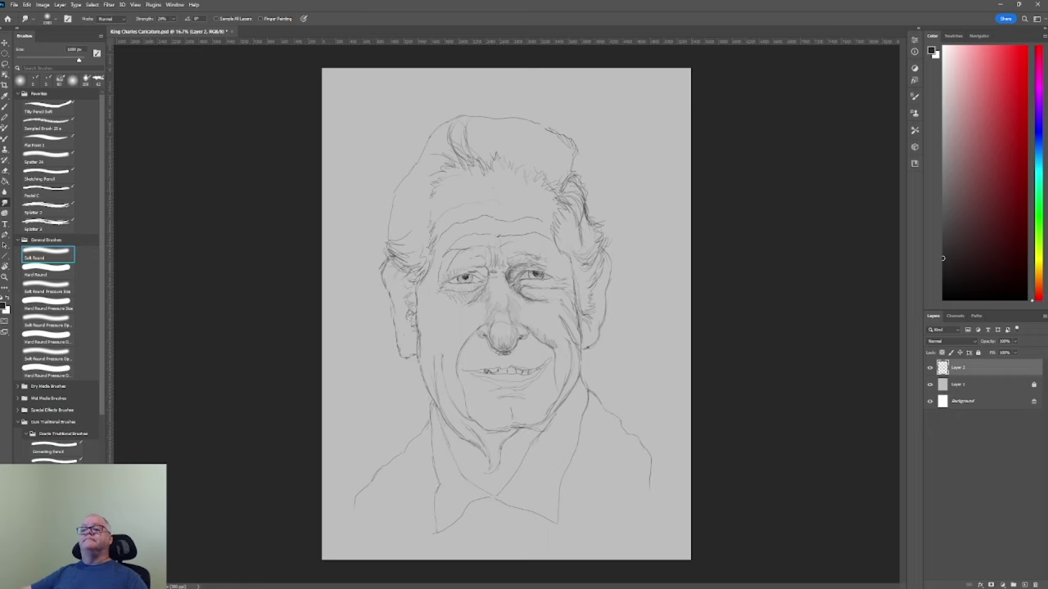
{"action": "left_click", "coordinate": [48, 179]}
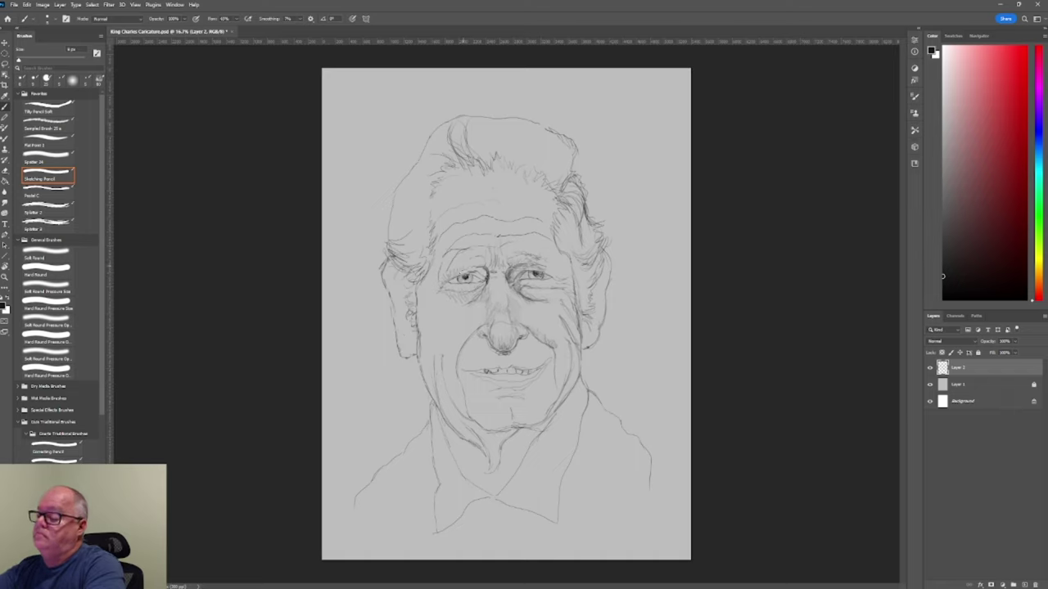
Draw a short dark pencil mark on the left eye on Layer 2.
{"action": "left_click_drag", "start_coordinate": [461, 275], "coordinate": [469, 280]}
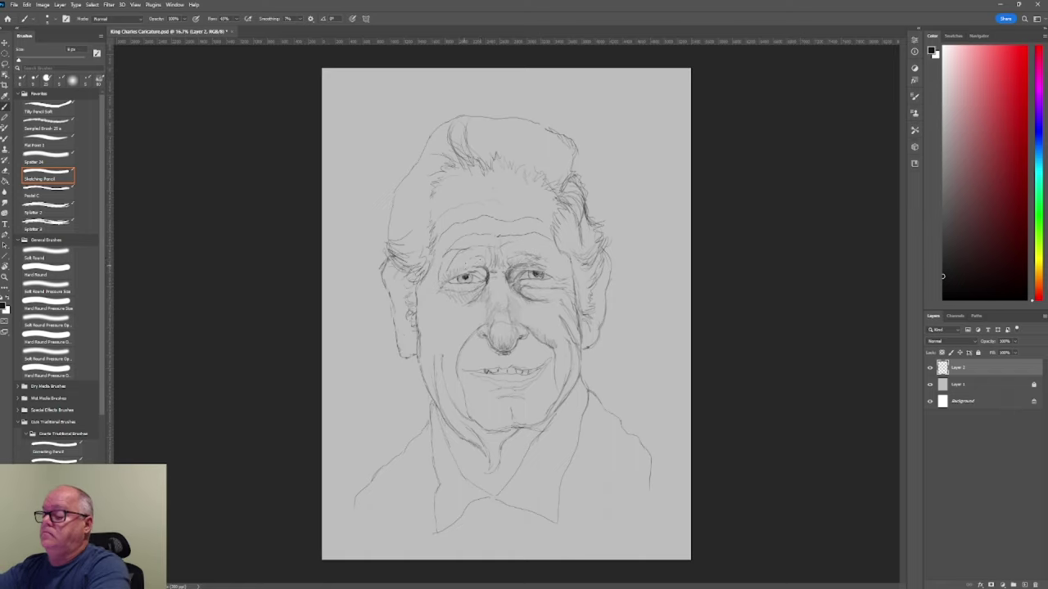
Pick a lighter dark grey higher in the Color panel's colour field.
{"action": "left_click", "coordinate": [942, 213]}
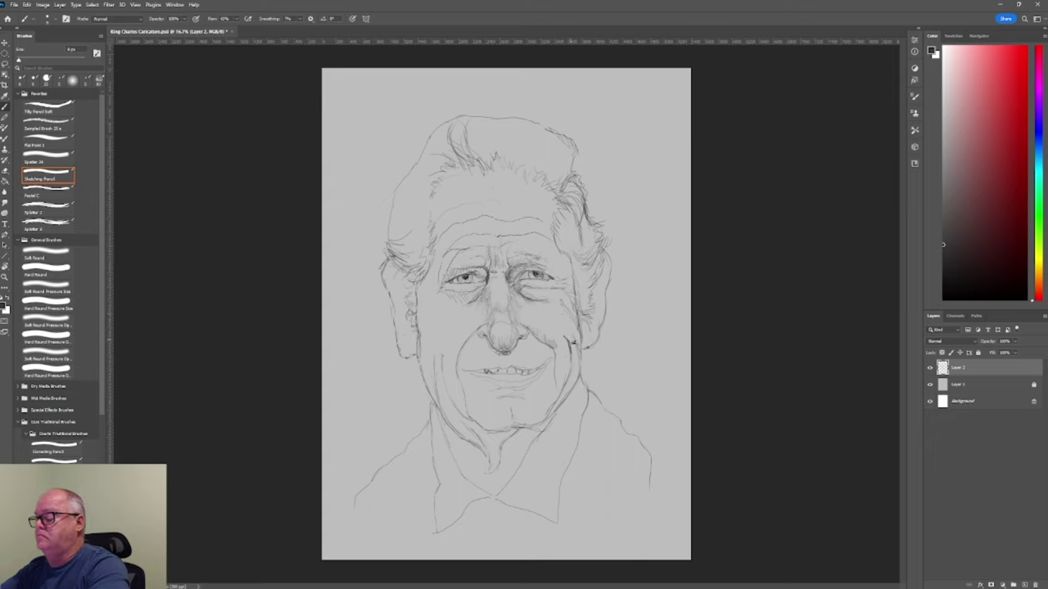
Add a pencil stroke on the right cheek, then lighter-grey hatching beside the eye.
{"action": "key", "text": "bracketleft"}
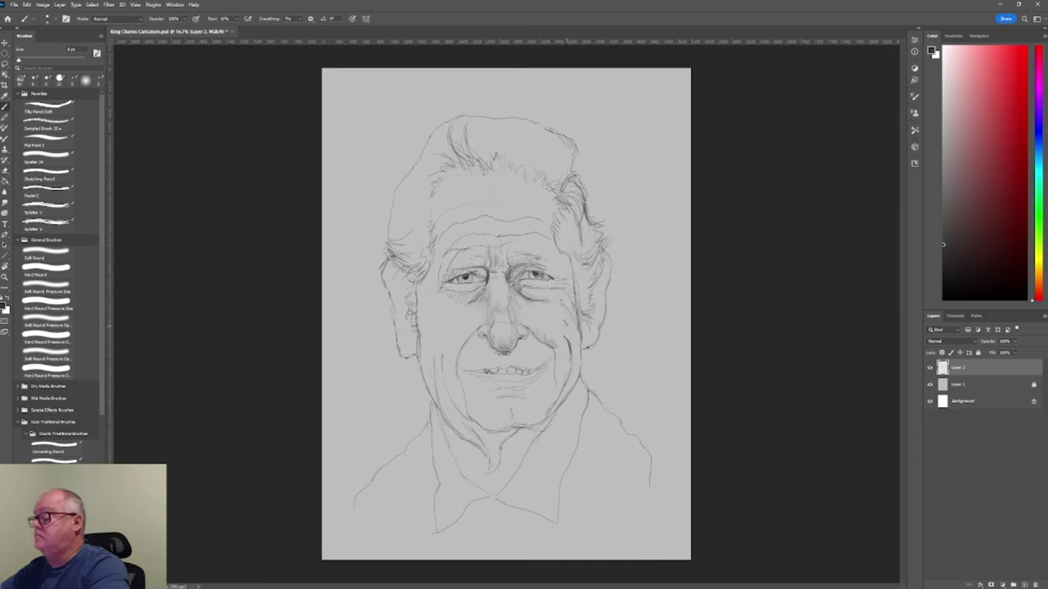
{"action": "left_click", "coordinate": [47, 178]}
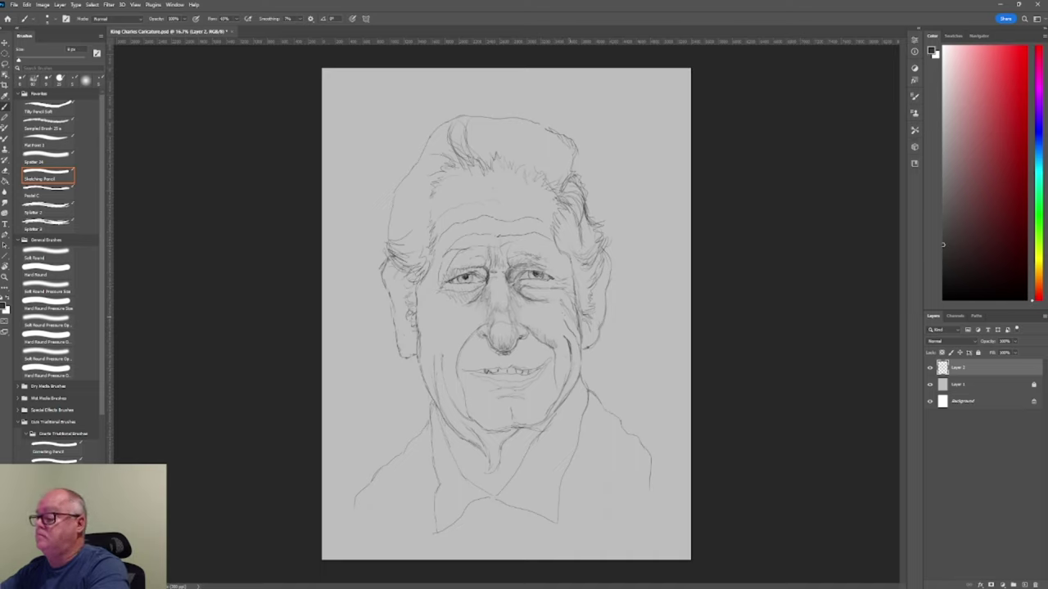
{"action": "left_click_drag", "start_coordinate": [561, 310], "coordinate": [570, 318]}
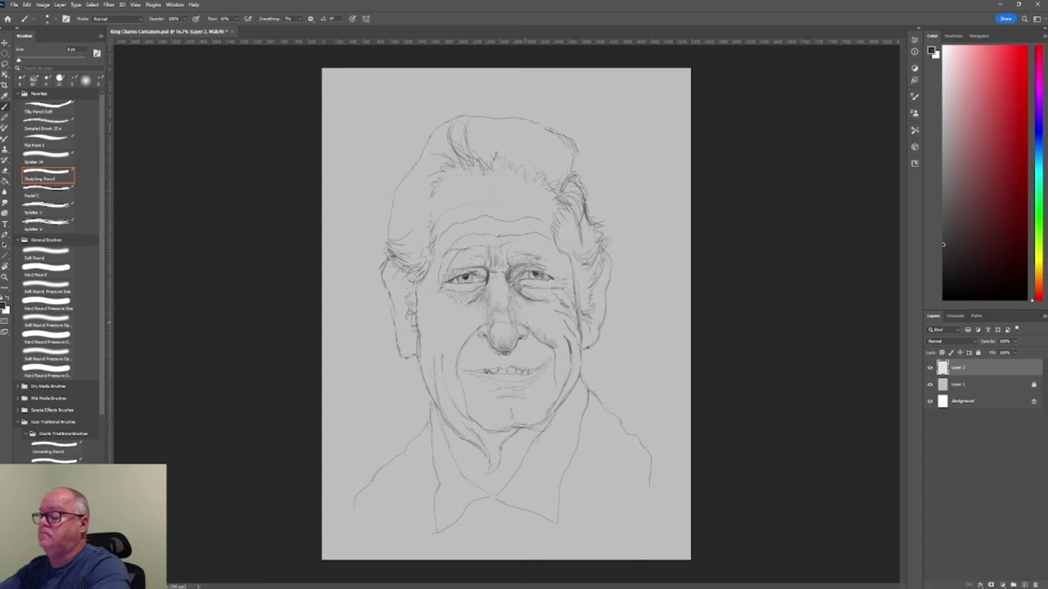
{"action": "left_click", "coordinate": [943, 180]}
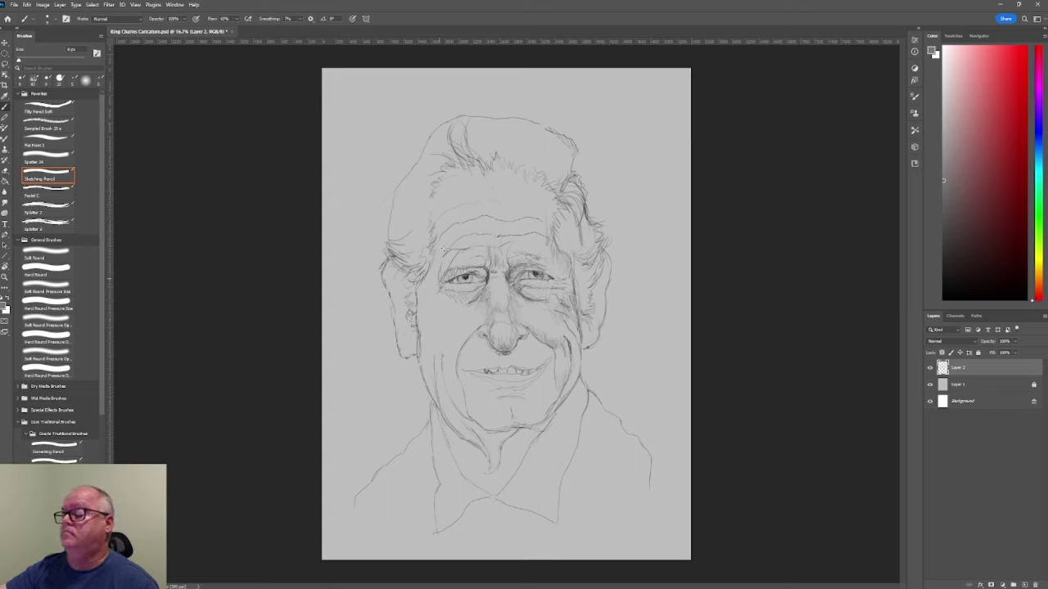
{"action": "left_click_drag", "start_coordinate": [436, 283], "coordinate": [436, 254]}
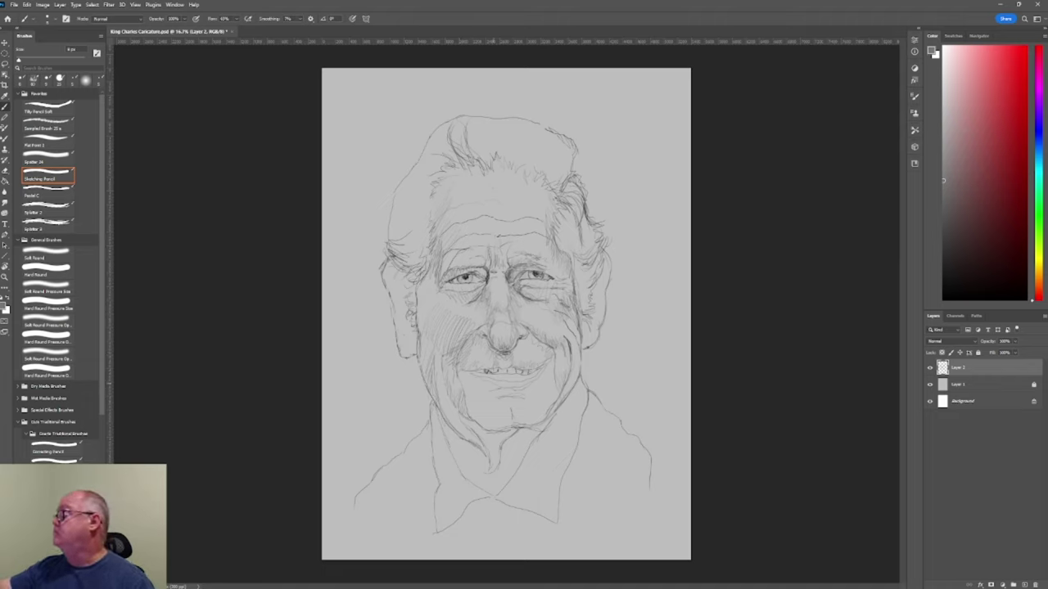
Pick a darker pencil shade, enlarge the brush, and save King Charles Caricature.psd.
{"action": "left_click", "coordinate": [942, 260]}
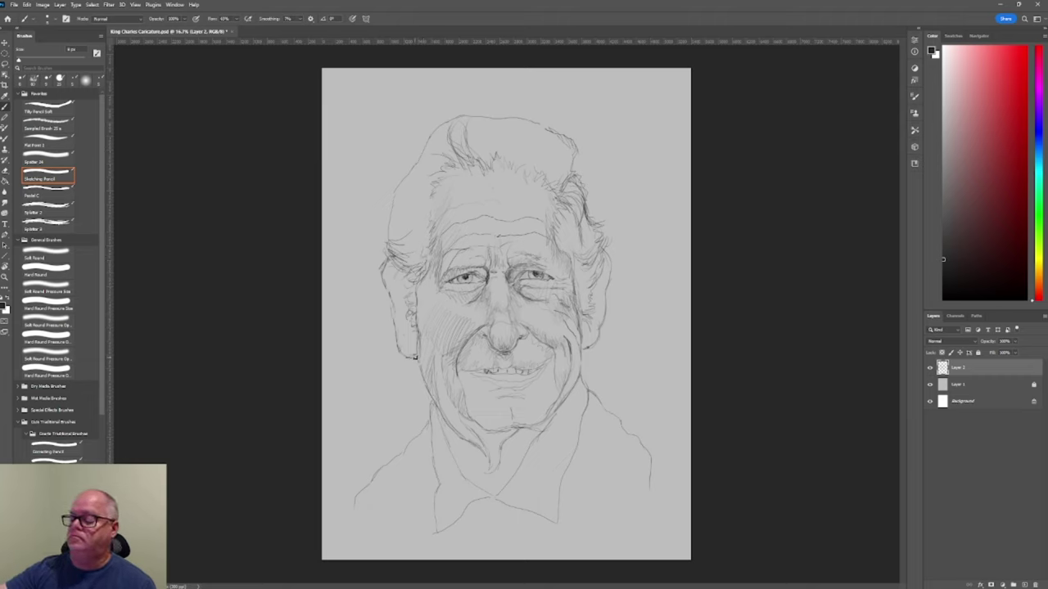
{"action": "key", "text": "bracketright"}
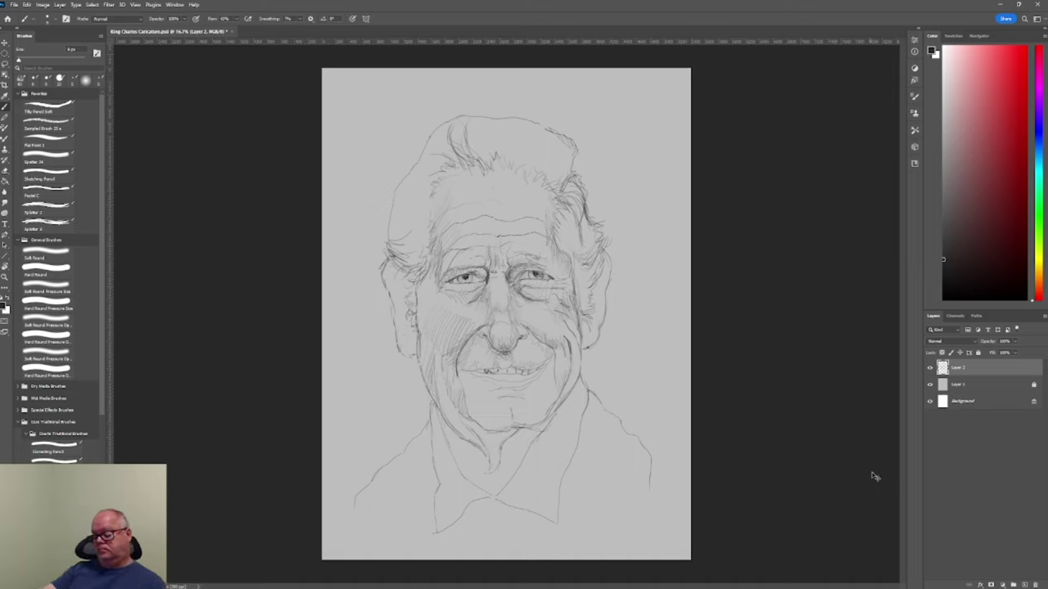
{"action": "key", "text": "ctrl+s"}
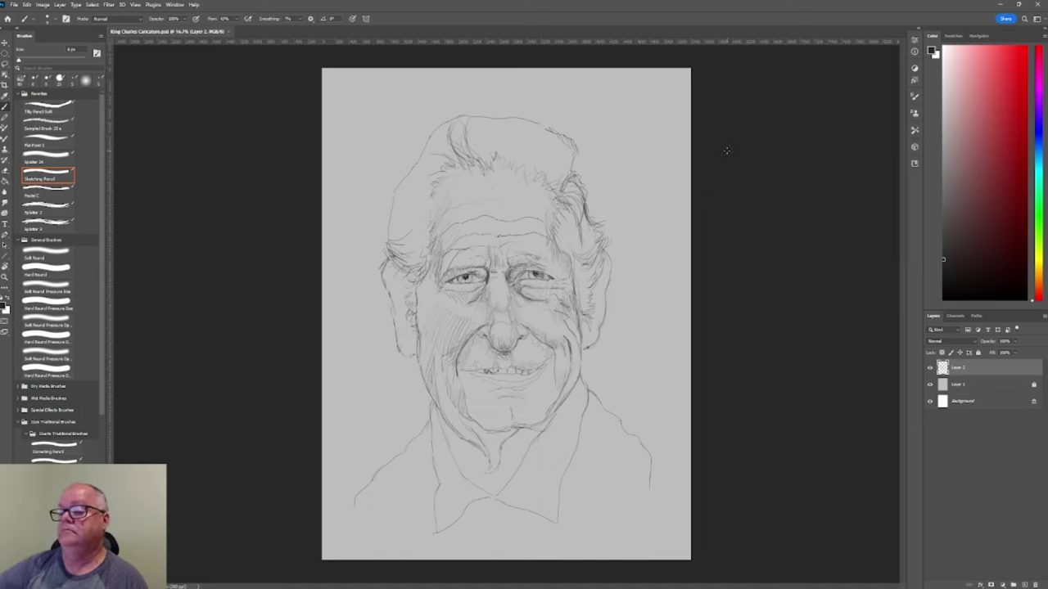
Zoom in on the portrait using View > Zoom In.
{"action": "left_click", "coordinate": [135, 5]}
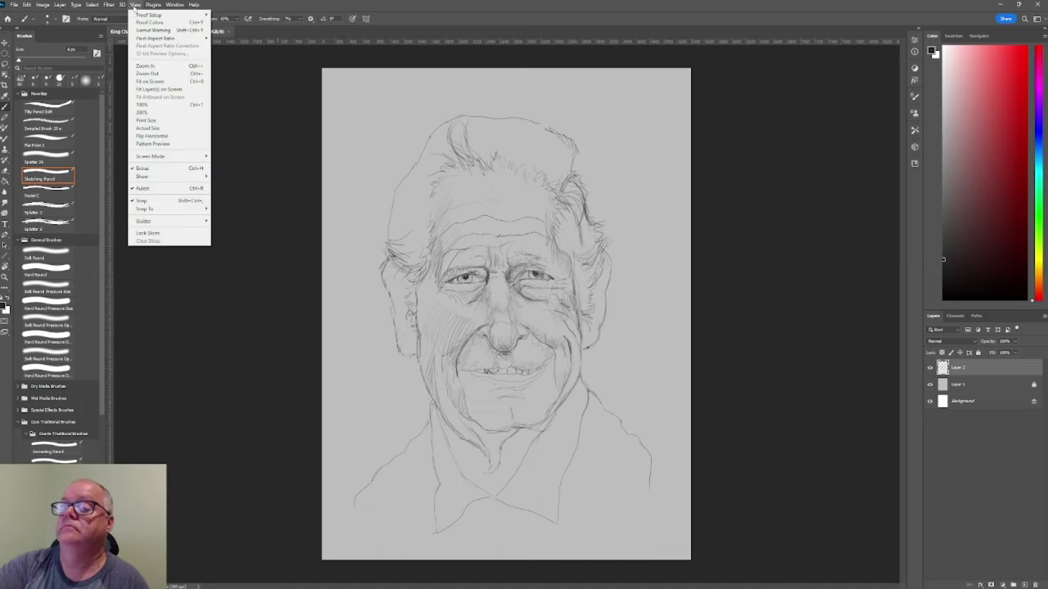
{"action": "left_click", "coordinate": [153, 65]}
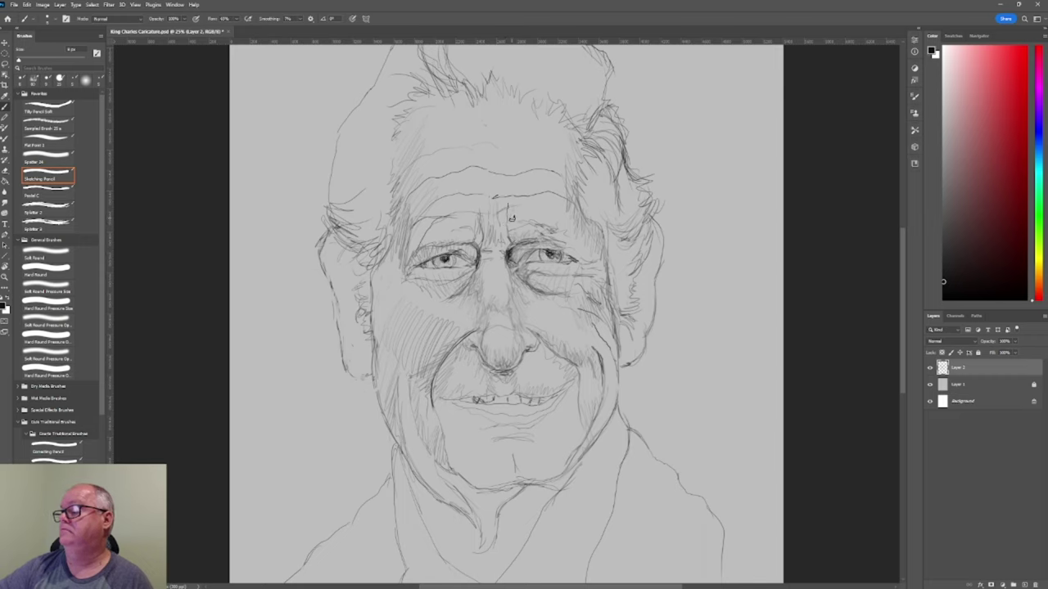
Sketch pencil marks between the eyes with the Sketching Pencil.
{"action": "left_click_drag", "start_coordinate": [510, 245], "coordinate": [511, 255]}
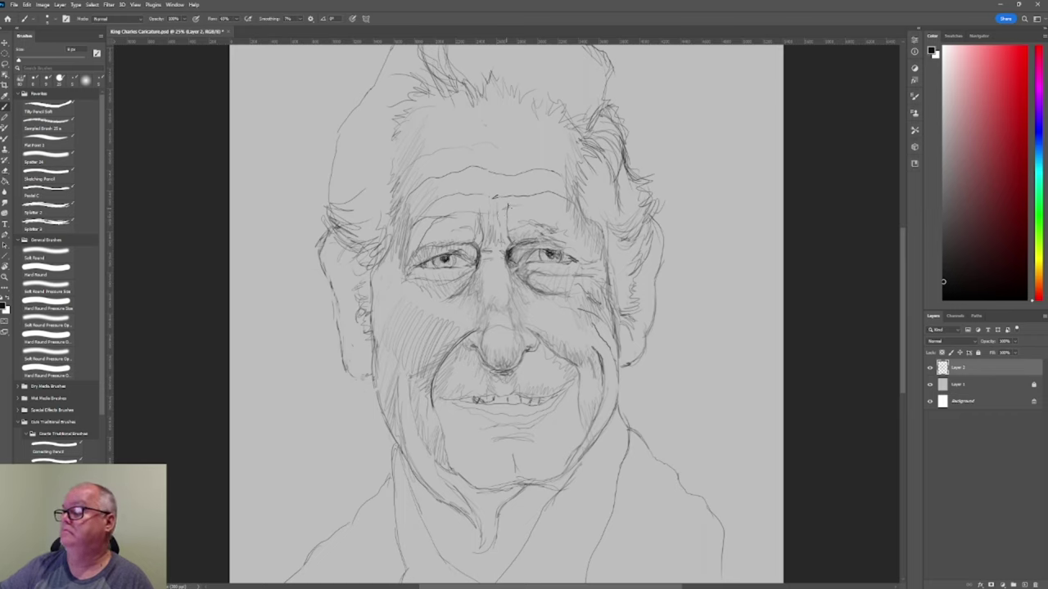
{"action": "key", "text": "period"}
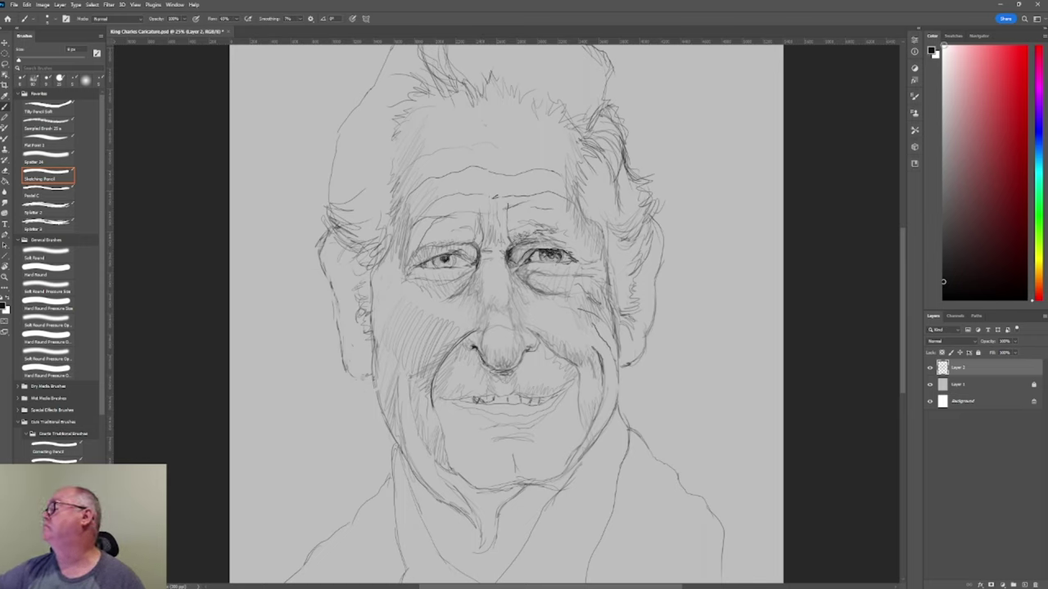
Set white as the colour, then sample a near-black from the sketch with the Eyedropper.
{"action": "left_click", "coordinate": [943, 46]}
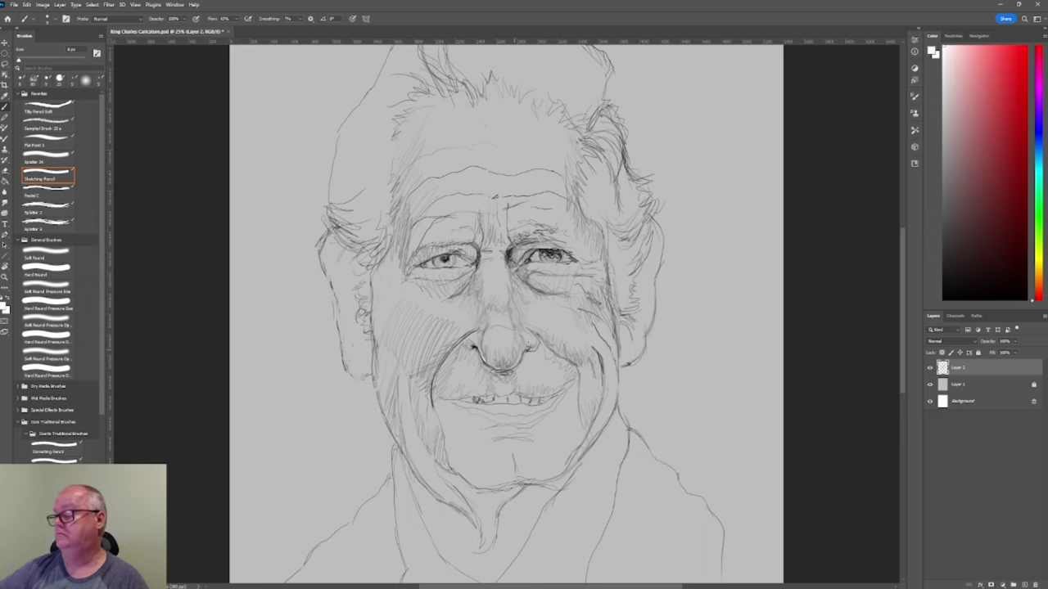
{"action": "key", "text": "i"}
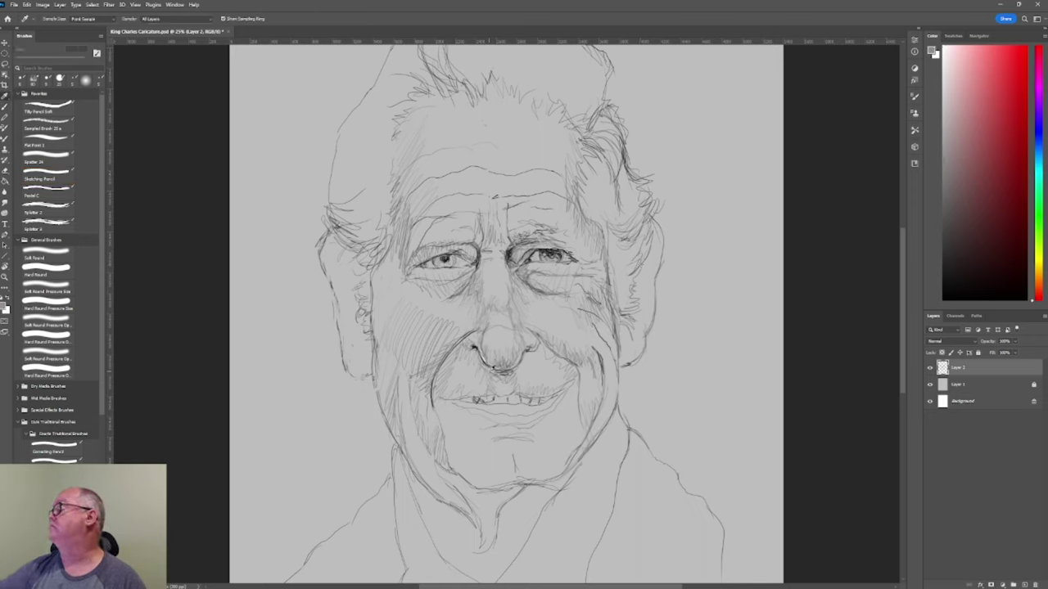
{"action": "key", "text": "b"}
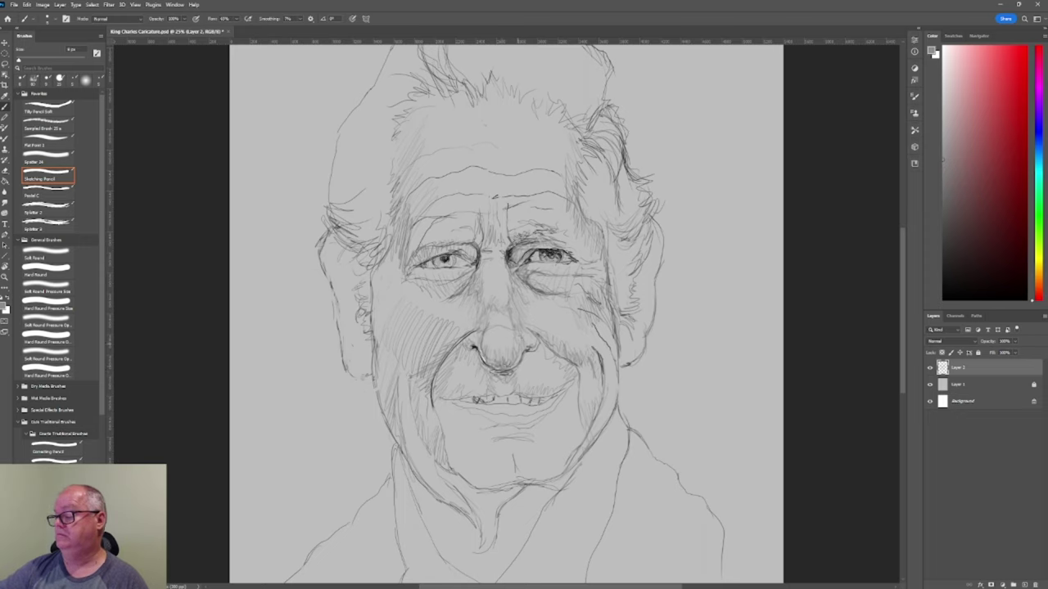
{"action": "key", "text": "i"}
{"action": "left_click", "coordinate": [548, 251]}
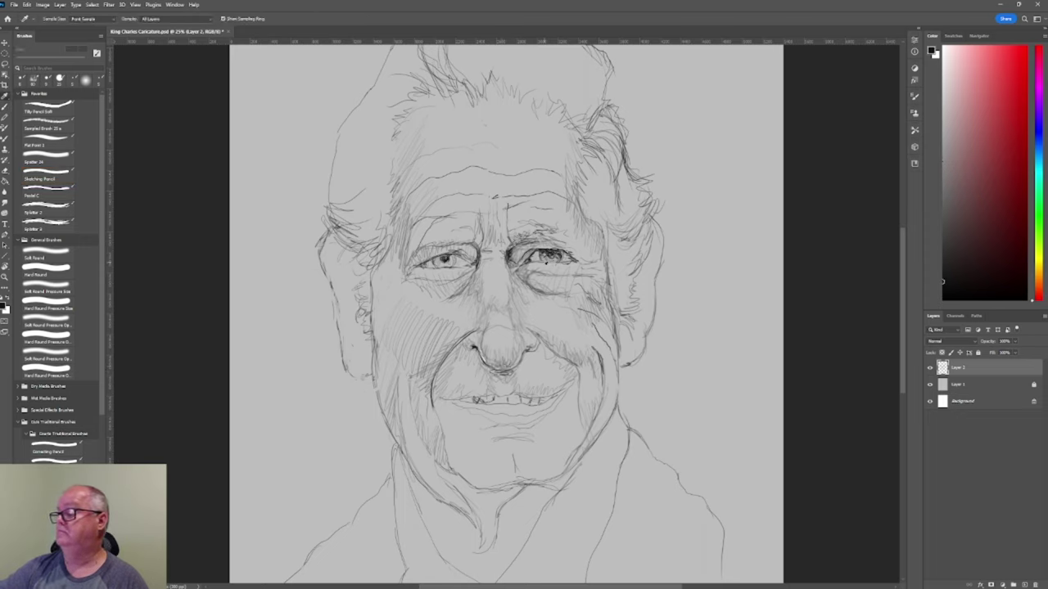
{"action": "key", "text": "b"}
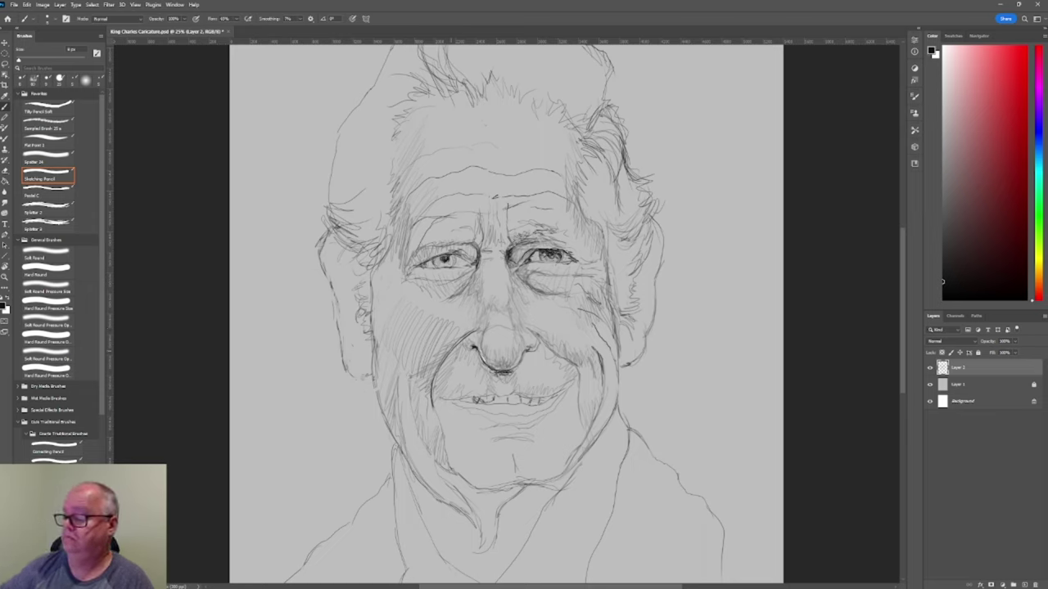
Sample a light grey from the canvas, then resample a darker grey from the drawing.
{"action": "key", "text": "i"}
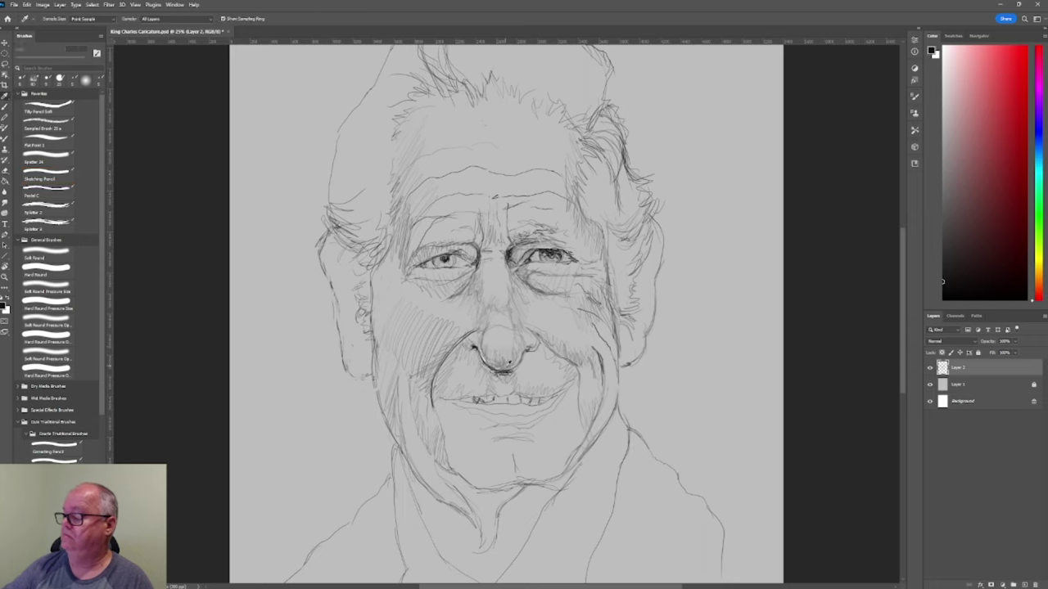
{"action": "left_click", "coordinate": [720, 122]}
{"action": "left_click", "coordinate": [46, 179]}
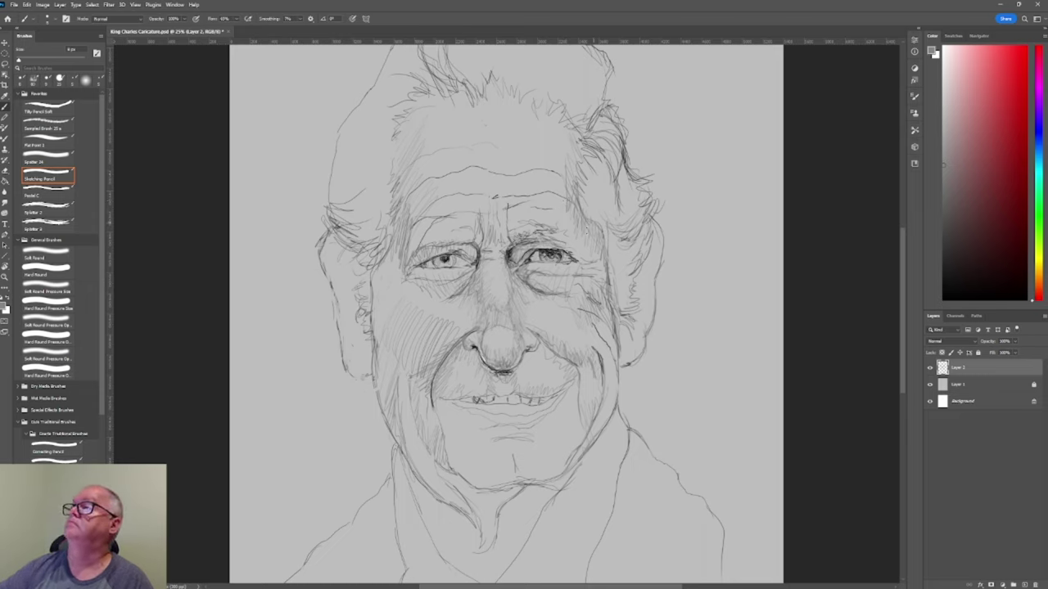
{"action": "key", "text": "i"}
{"action": "left_click", "coordinate": [551, 253]}
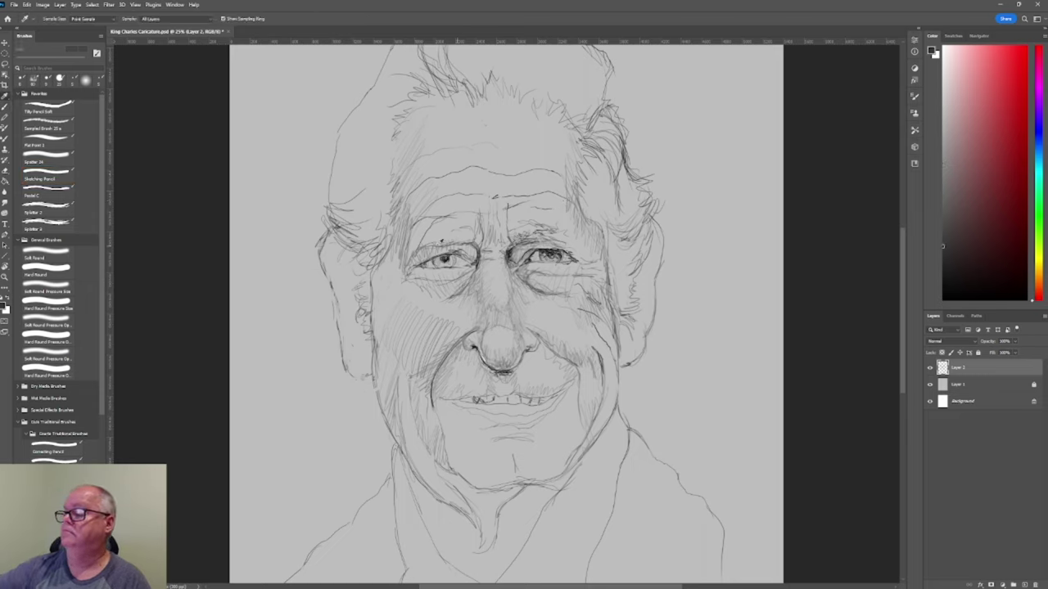
Return to the Sketching Pencil to add more lines around the left eye.
{"action": "key", "text": "b"}
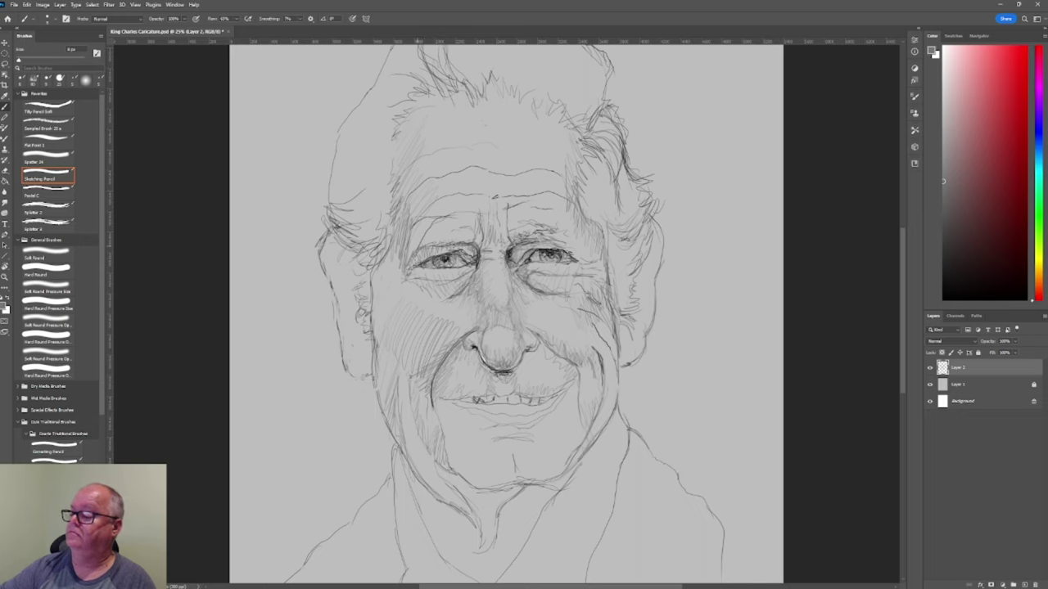
Sample a darker grey from the lines near the left eye.
{"action": "key", "text": "i"}
{"action": "left_click", "coordinate": [447, 257]}
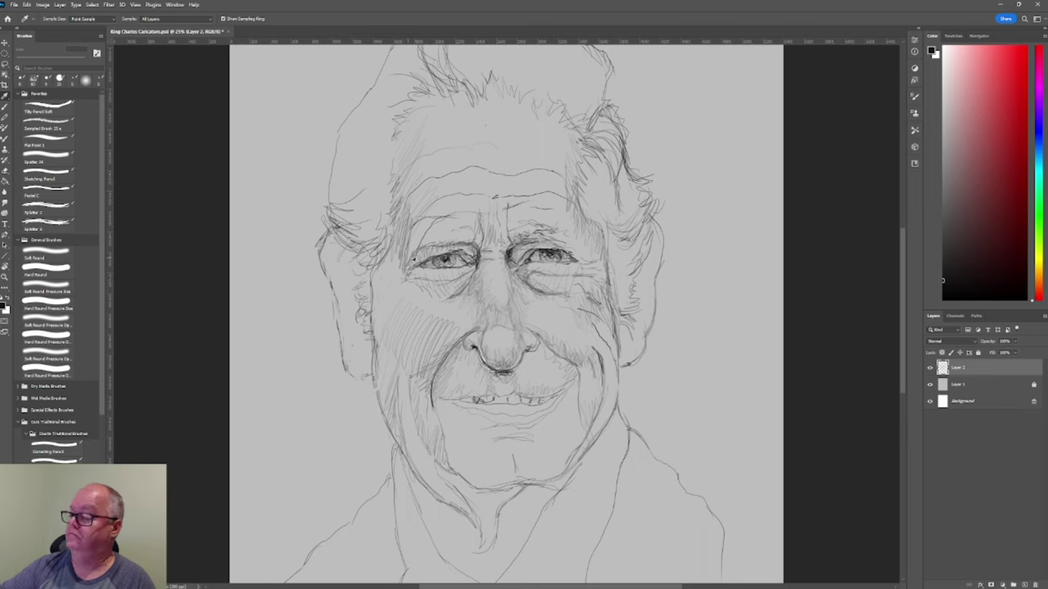
{"action": "left_click", "coordinate": [409, 274]}
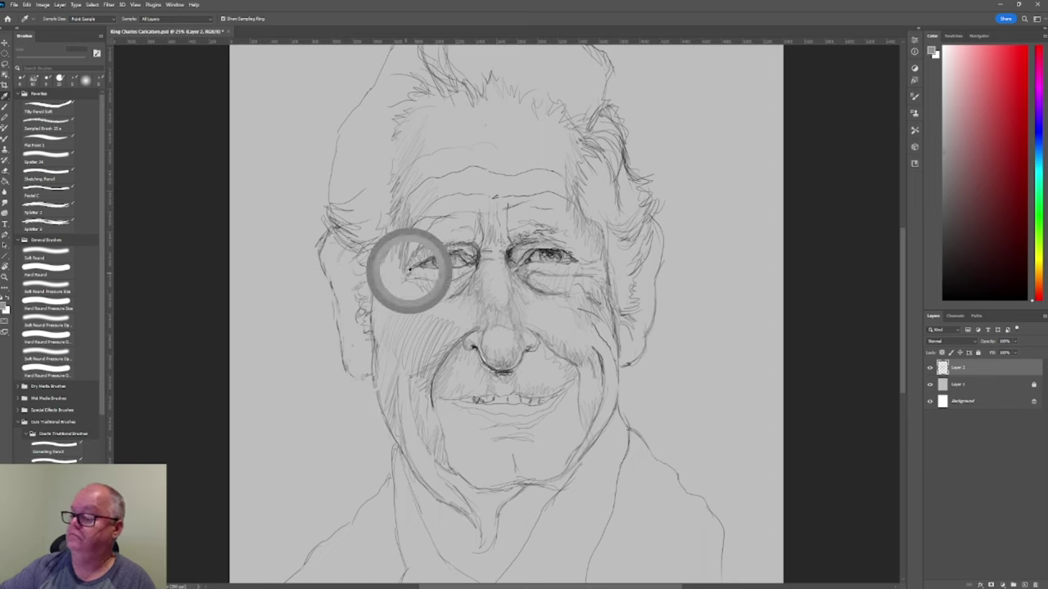
{"action": "left_click", "coordinate": [446, 260]}
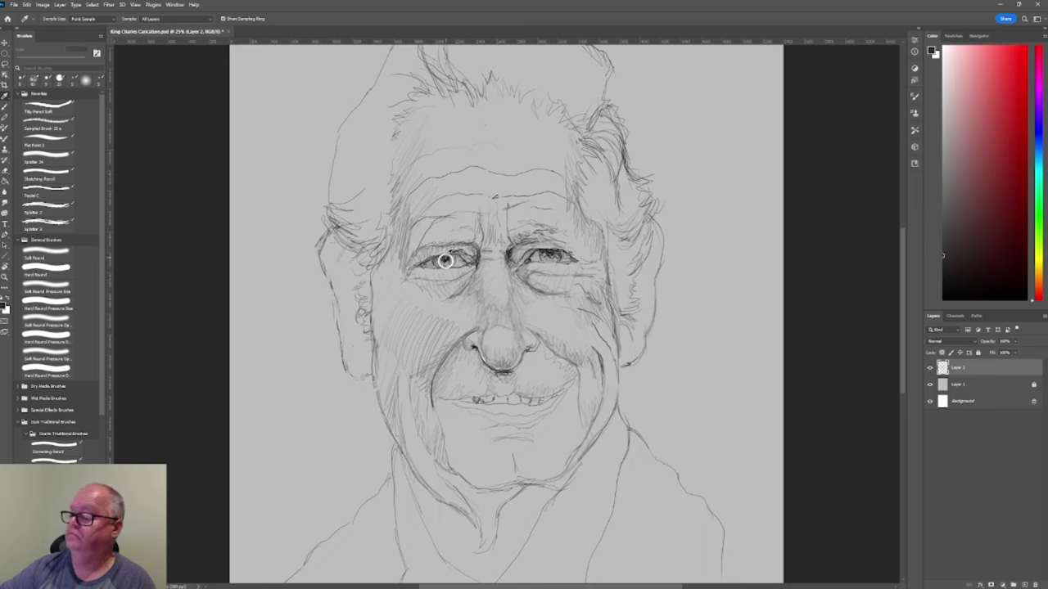
Darken the left eye's outer corner and strengthen its upper lid line.
{"action": "key", "text": "b"}
{"action": "left_click_drag", "start_coordinate": [396, 268], "coordinate": [413, 273]}
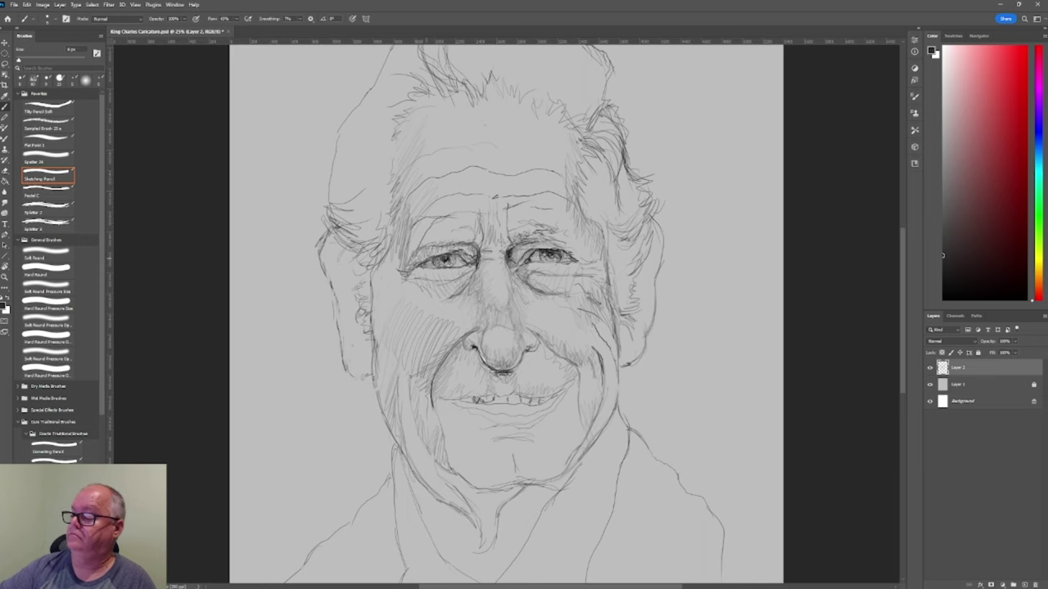
{"action": "left_click_drag", "start_coordinate": [415, 262], "coordinate": [451, 251]}
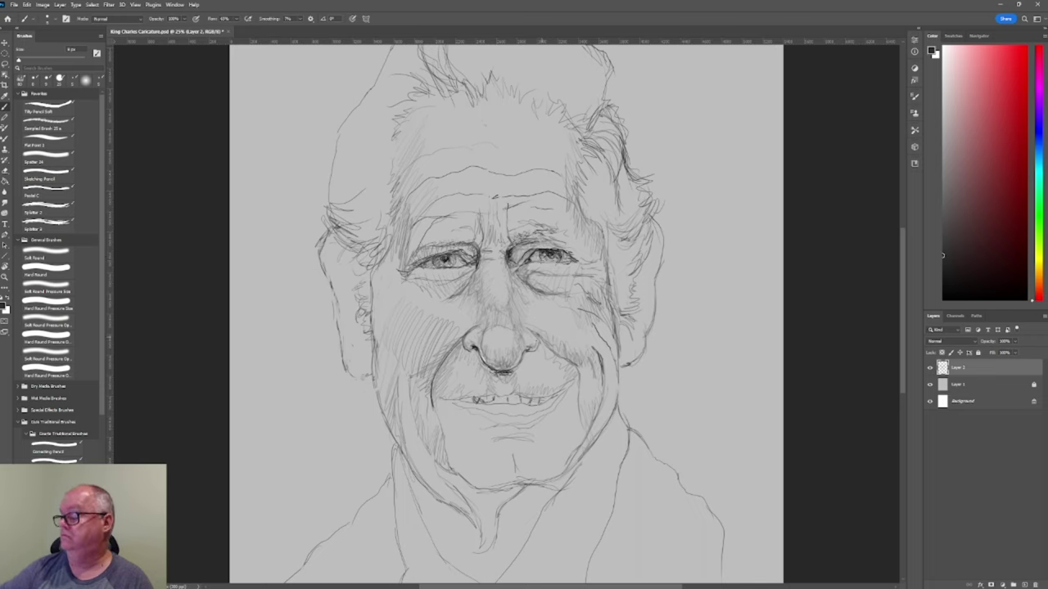
Select the Sketching Pencil preset and make a dark grey sampled from the sketch its colour.
{"action": "left_click", "coordinate": [47, 178]}
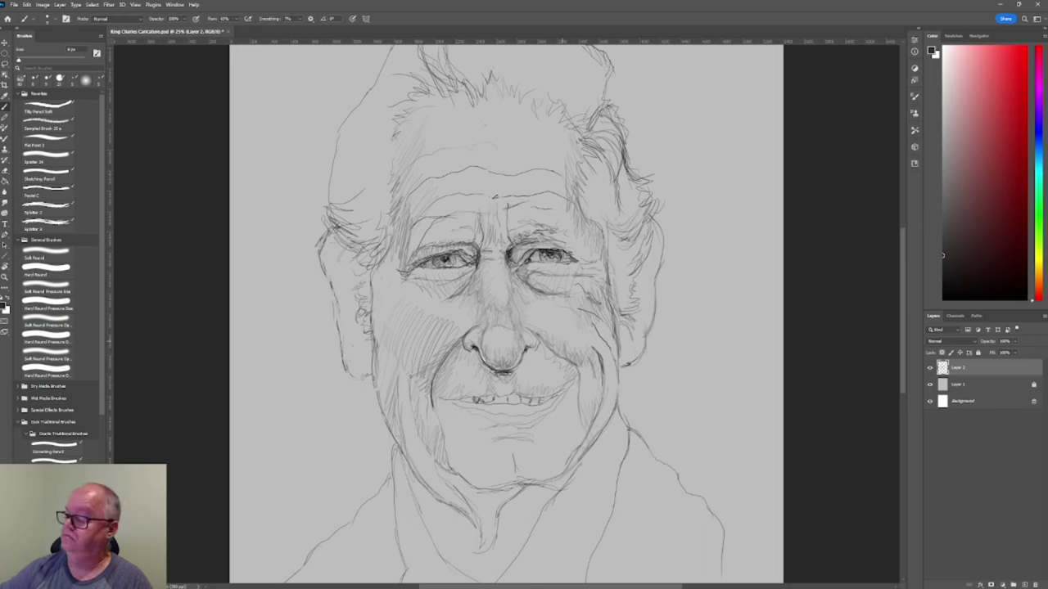
{"action": "key", "text": "i"}
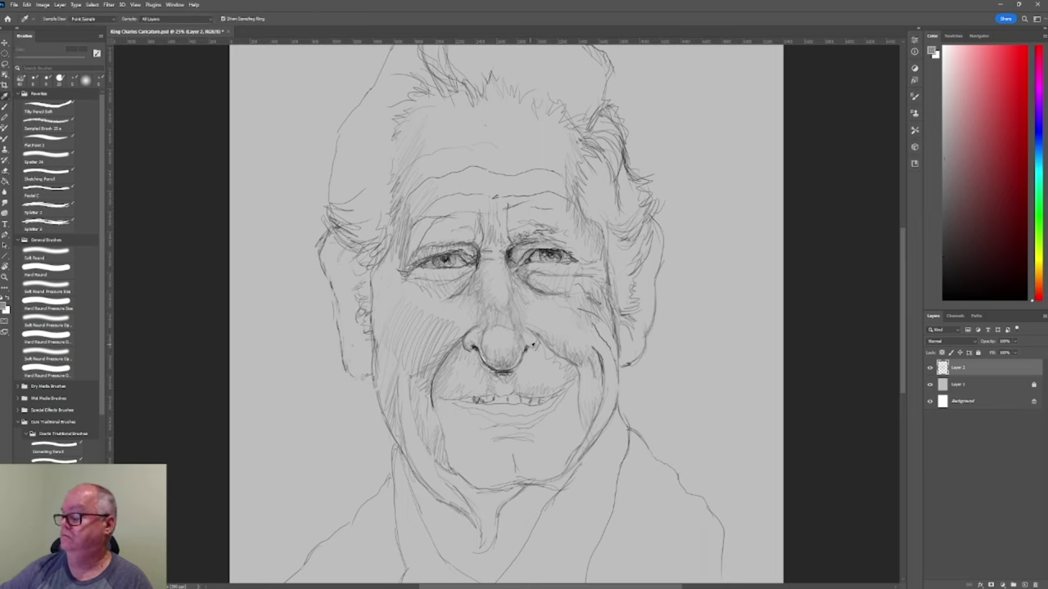
{"action": "key", "text": "b"}
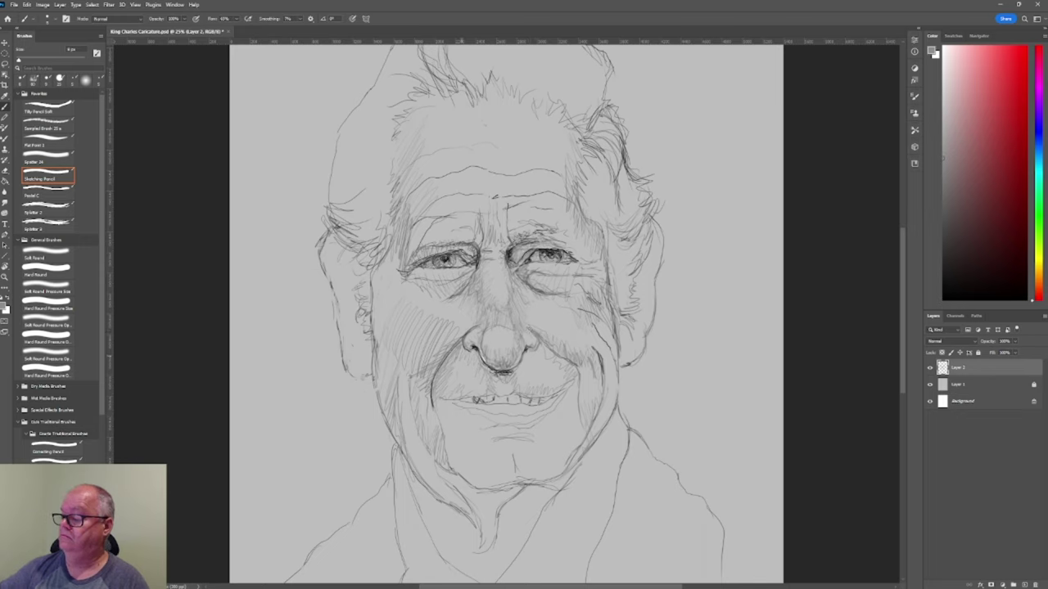
{"action": "key", "text": "i"}
{"action": "left_click", "coordinate": [508, 370]}
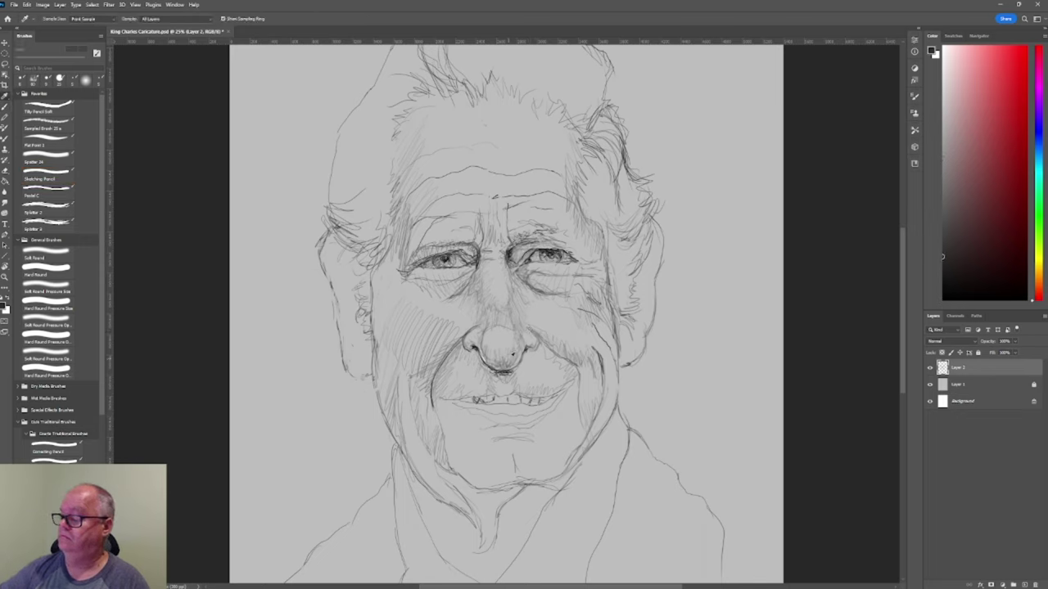
{"action": "key", "text": "b"}
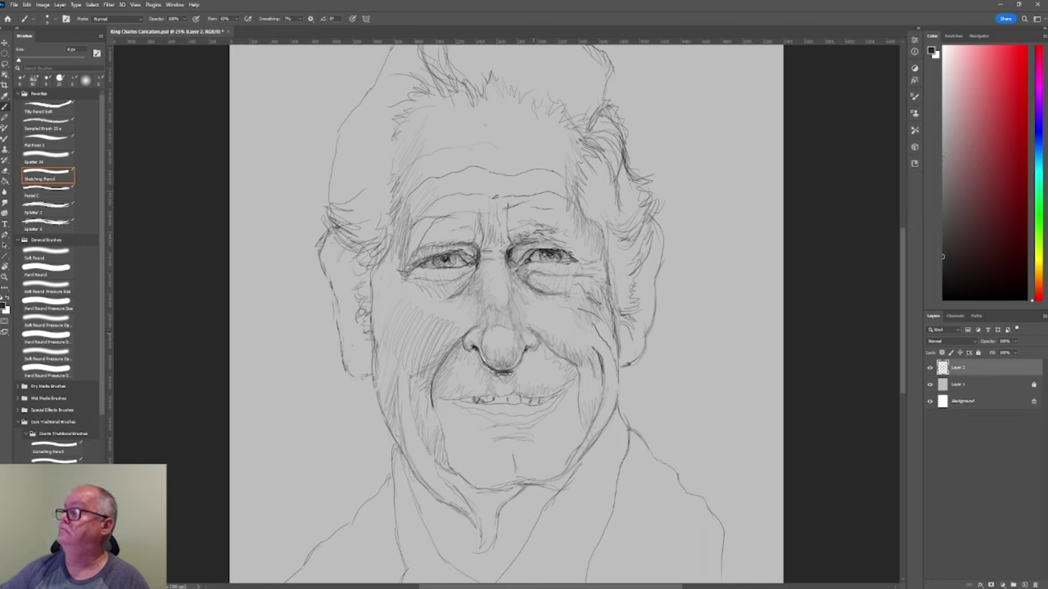
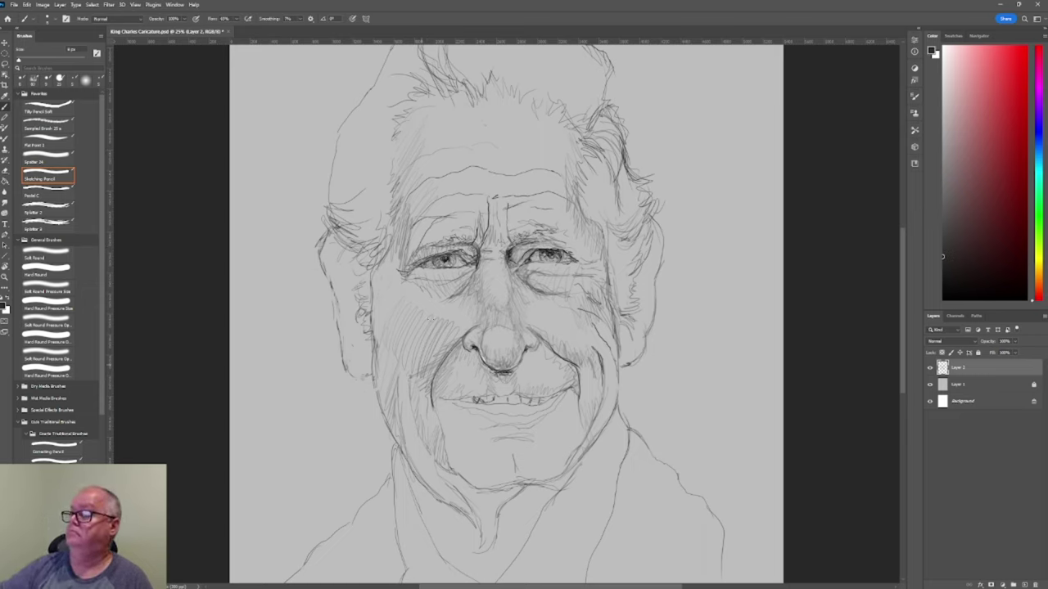
Add two more hatching strokes to the left cheek shading and choose a light grey colour.
{"action": "left_click_drag", "start_coordinate": [432, 380], "coordinate": [424, 398]}
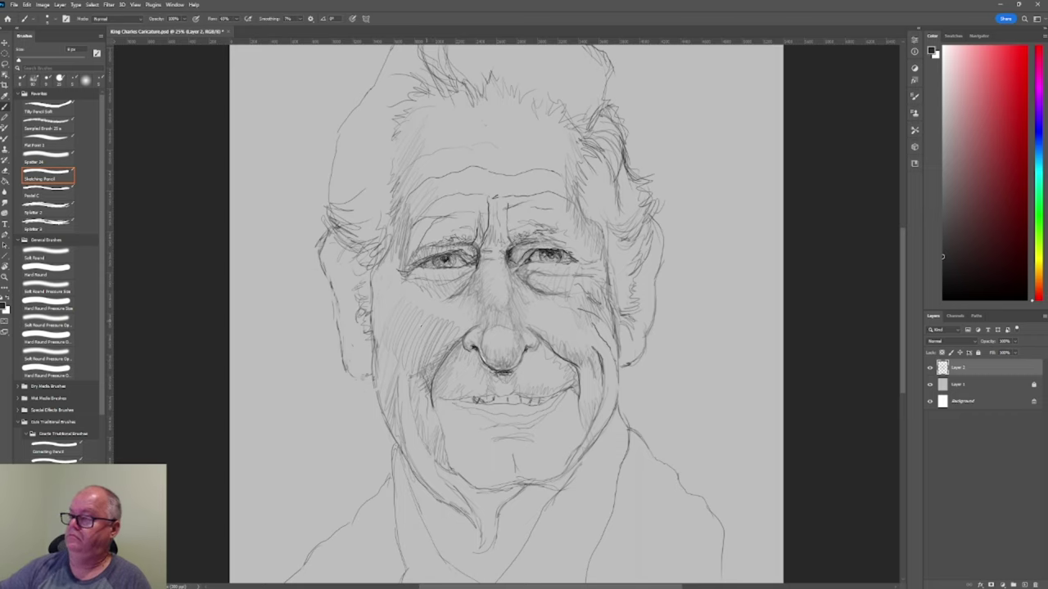
{"action": "left_click_drag", "start_coordinate": [411, 327], "coordinate": [398, 347]}
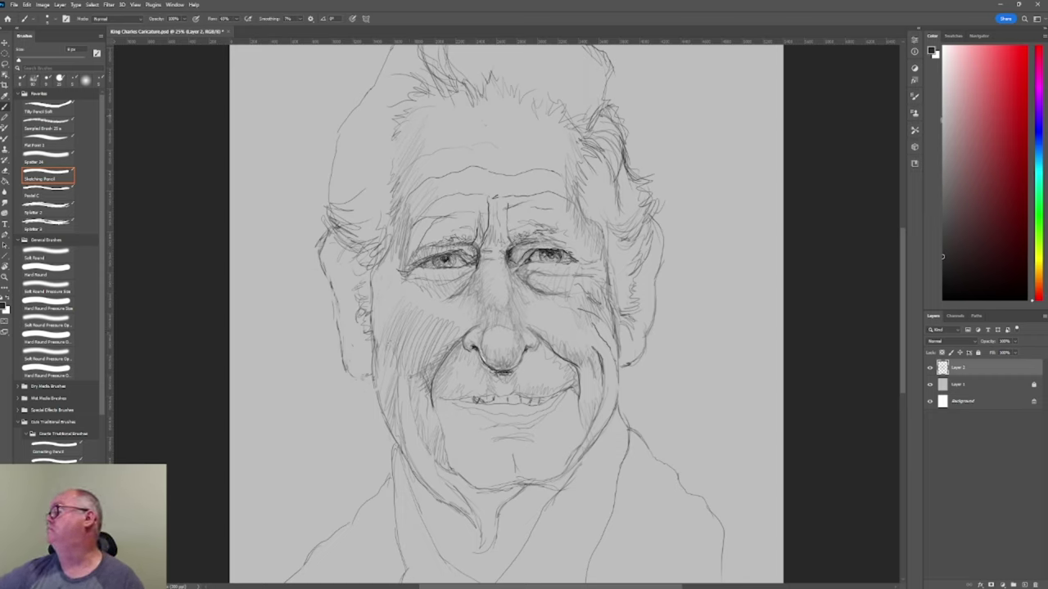
{"action": "left_click", "coordinate": [944, 124]}
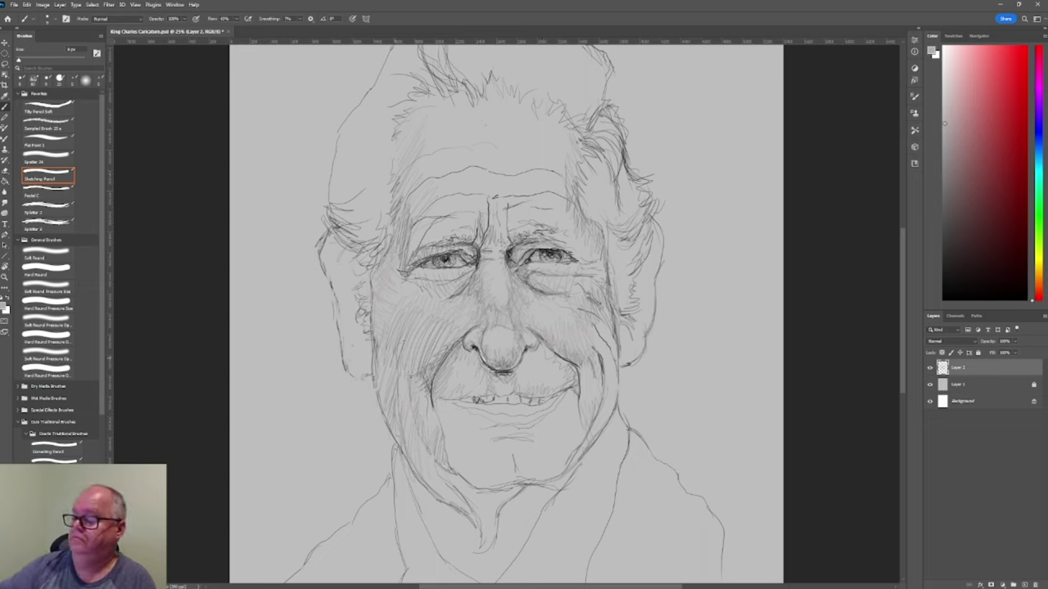
Eyedrop a grey from the existing sketch as the pencil colour, then return to the Brush.
{"action": "key", "text": "i"}
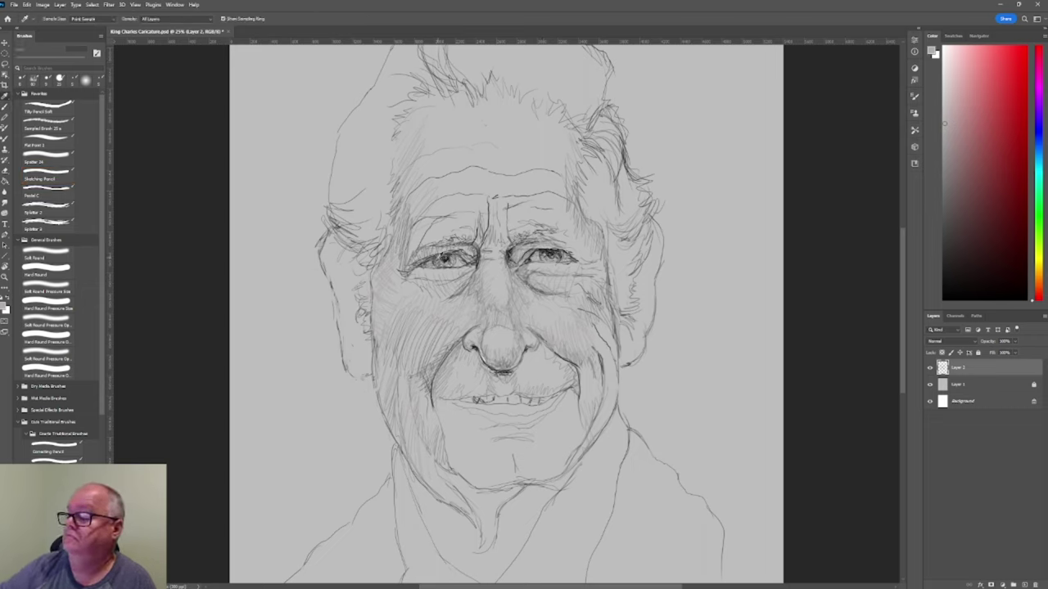
{"action": "key", "text": "b"}
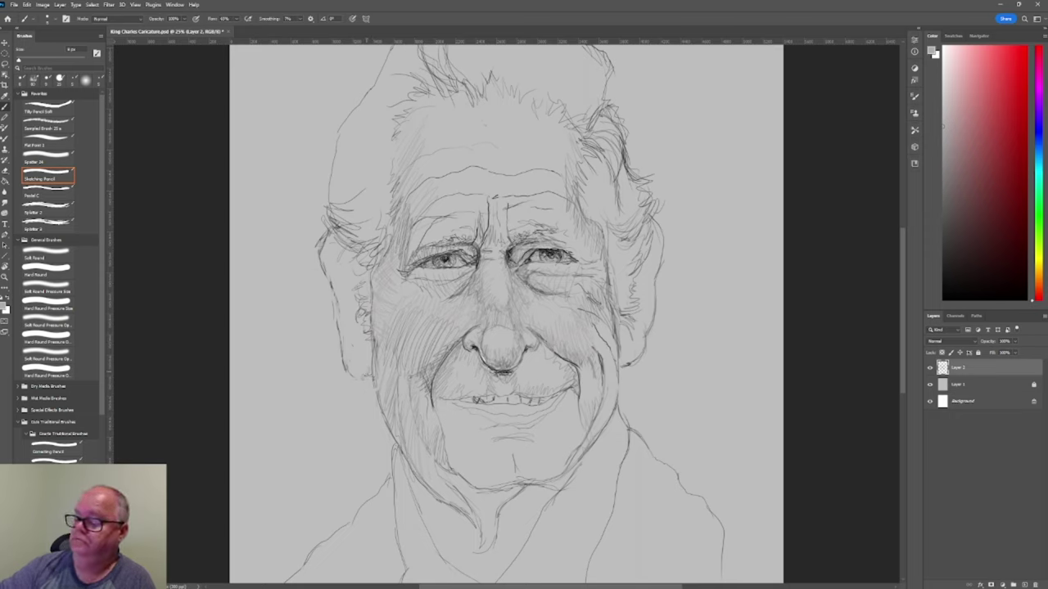
{"action": "key", "text": "i"}
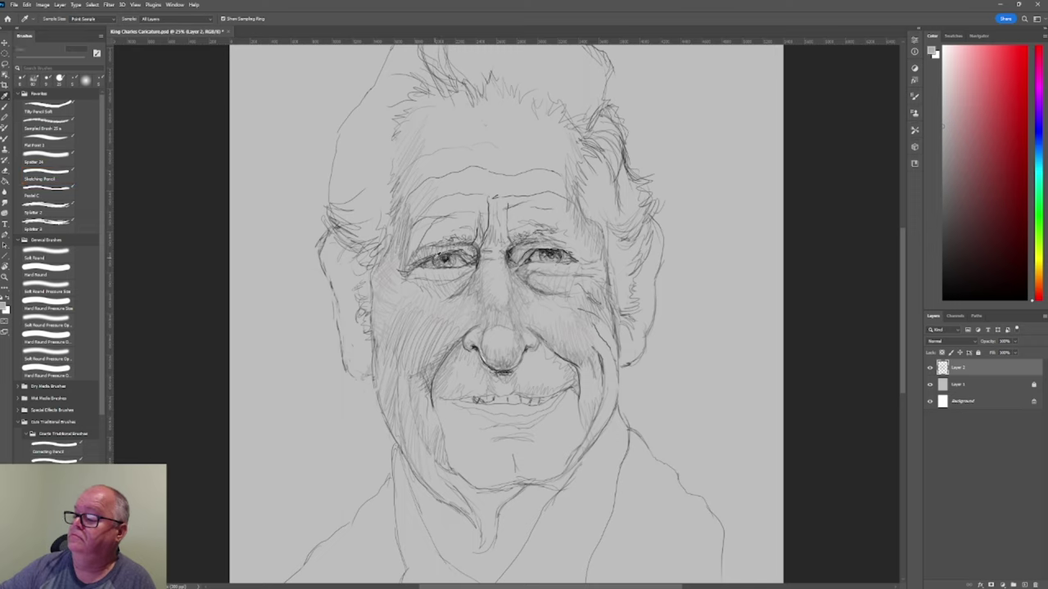
{"action": "left_click", "coordinate": [436, 255]}
{"action": "key", "text": "b"}
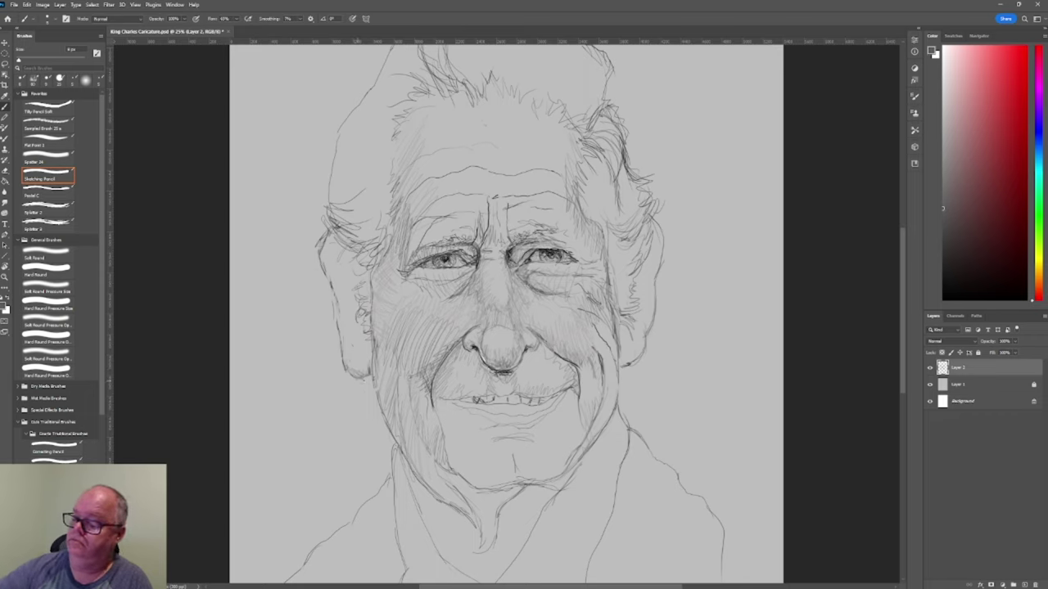
Draw pencil strokes along the jaw near the ear and strengthen the right ear's outer edge.
{"action": "left_click_drag", "start_coordinate": [350, 354], "coordinate": [343, 367]}
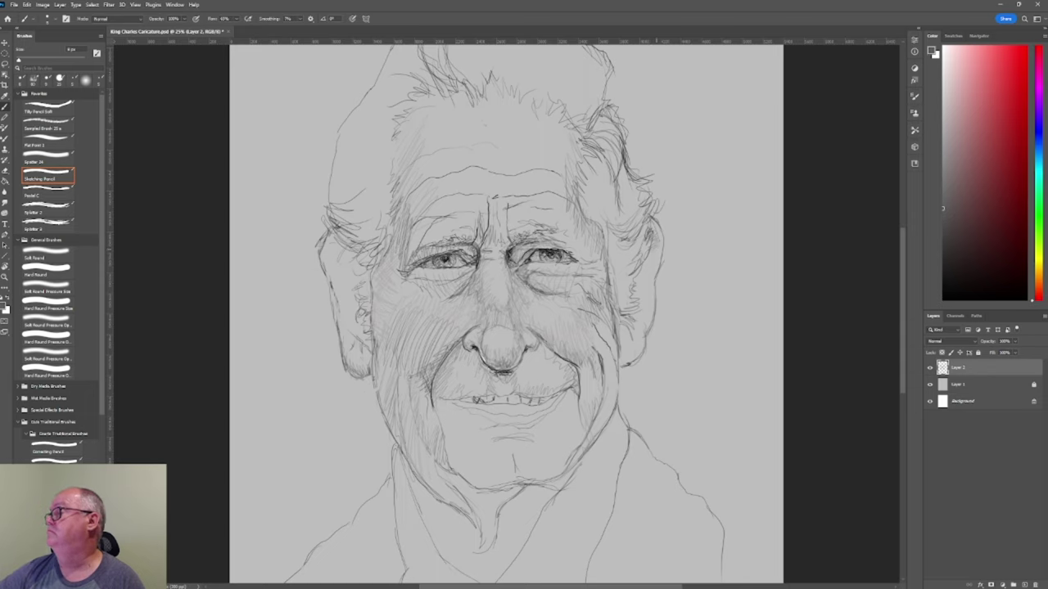
{"action": "mouse_move", "coordinate": [652, 255]}
{"action": "left_mouse_down"}
{"action": "mouse_move", "coordinate": [630, 286]}
{"action": "mouse_move", "coordinate": [623, 366]}
{"action": "left_mouse_up"}
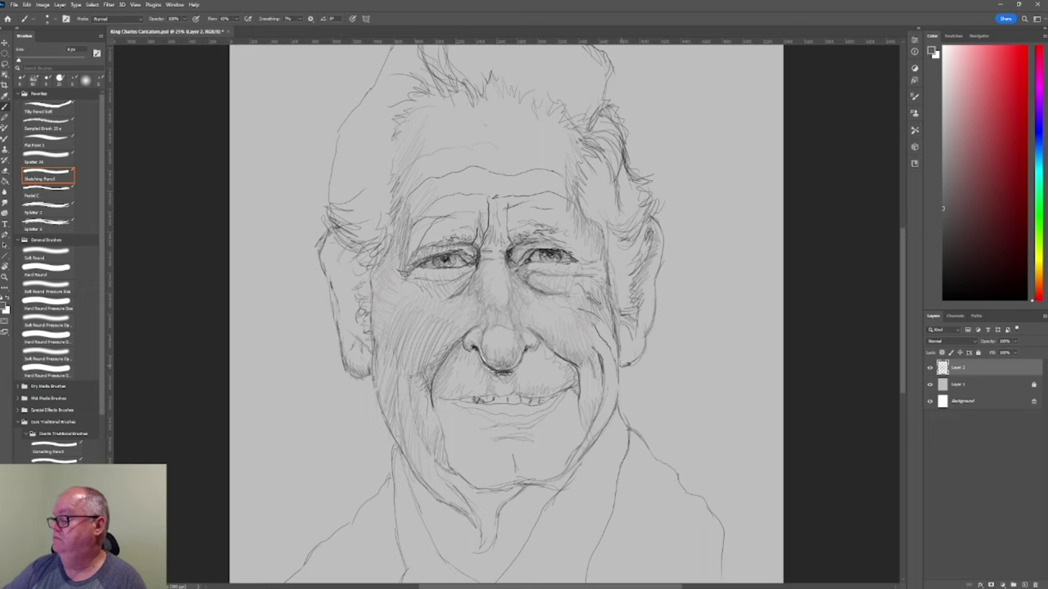
{"action": "left_click_drag", "start_coordinate": [622, 356], "coordinate": [624, 365]}
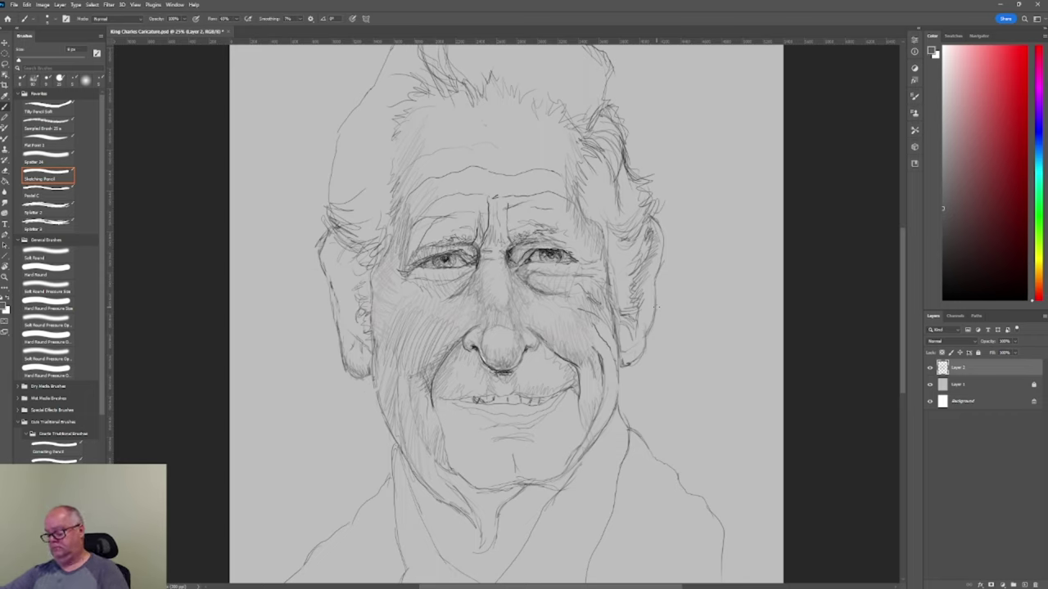
Lasso-select the right ear and move it slightly up and to the right into place.
{"action": "key", "text": "l"}
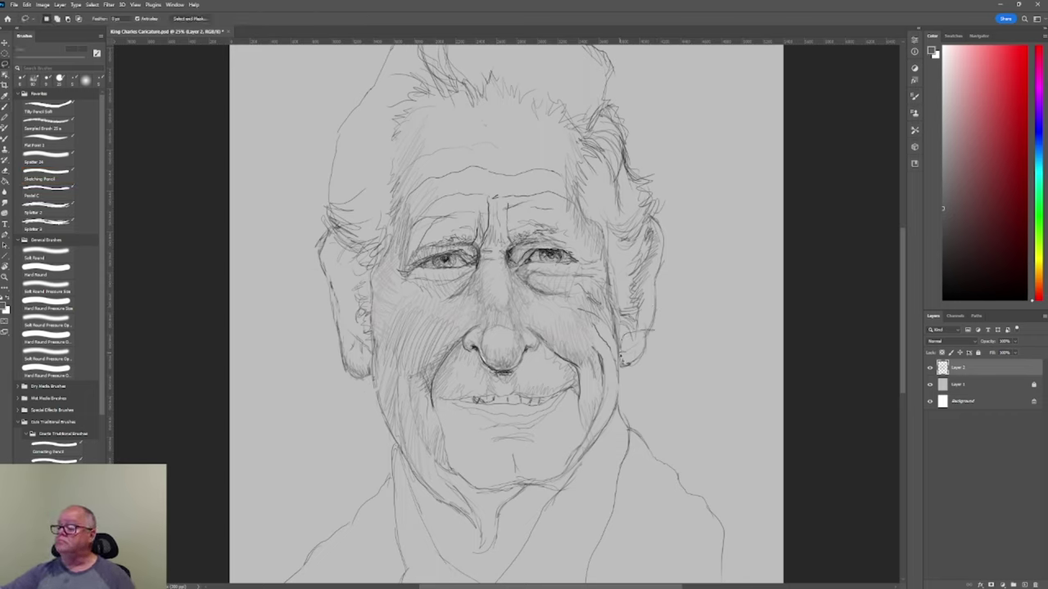
{"action": "mouse_move", "coordinate": [622, 357]}
{"action": "left_mouse_down"}
{"action": "mouse_move", "coordinate": [660, 337]}
{"action": "mouse_move", "coordinate": [637, 360]}
{"action": "left_mouse_up"}
{"action": "key", "text": "v"}
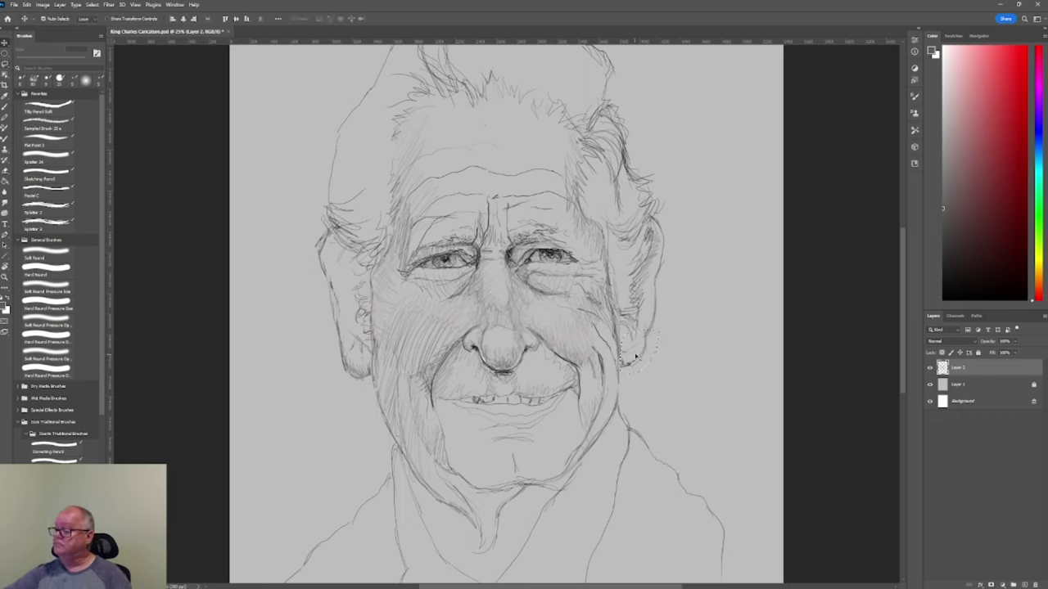
{"action": "mouse_move", "coordinate": [635, 357]}
{"action": "left_mouse_down"}
{"action": "mouse_move", "coordinate": [649, 331]}
{"action": "mouse_move", "coordinate": [642, 343]}
{"action": "left_mouse_up"}
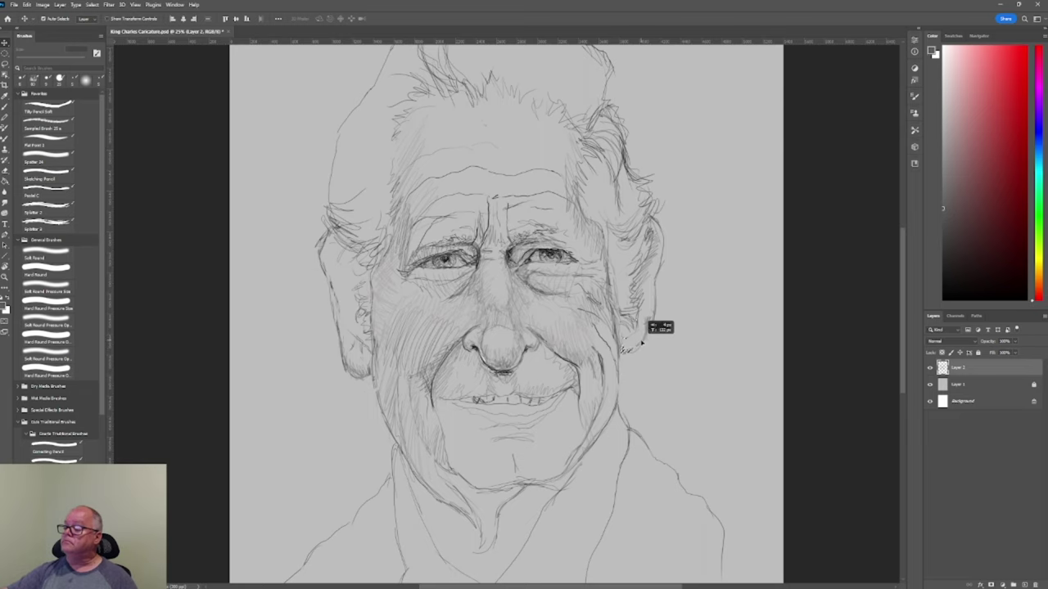
{"action": "left_click_drag", "start_coordinate": [642, 341], "coordinate": [643, 335]}
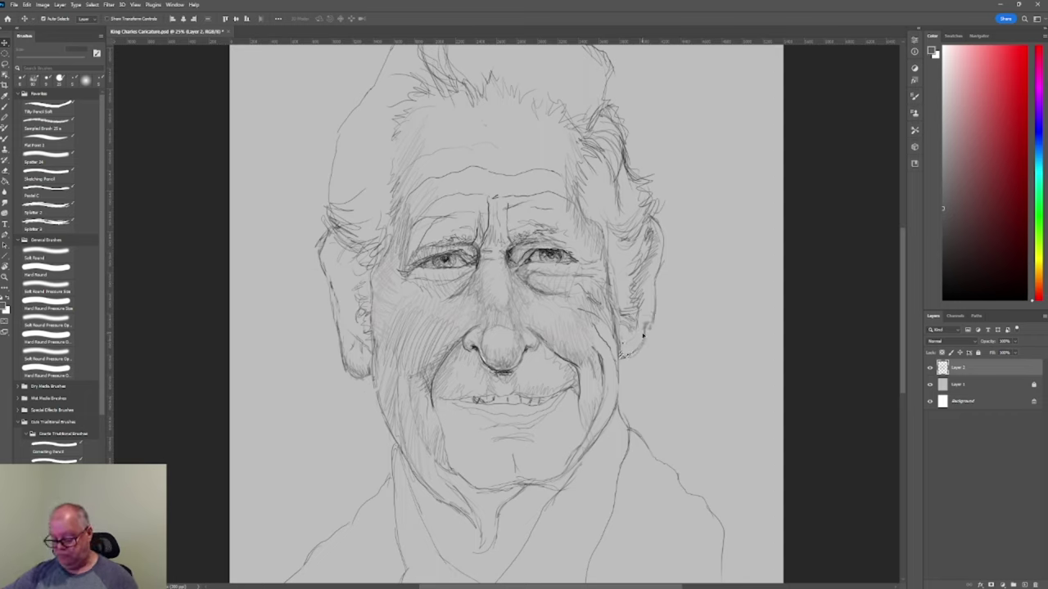
{"action": "key", "text": "ctrl"}
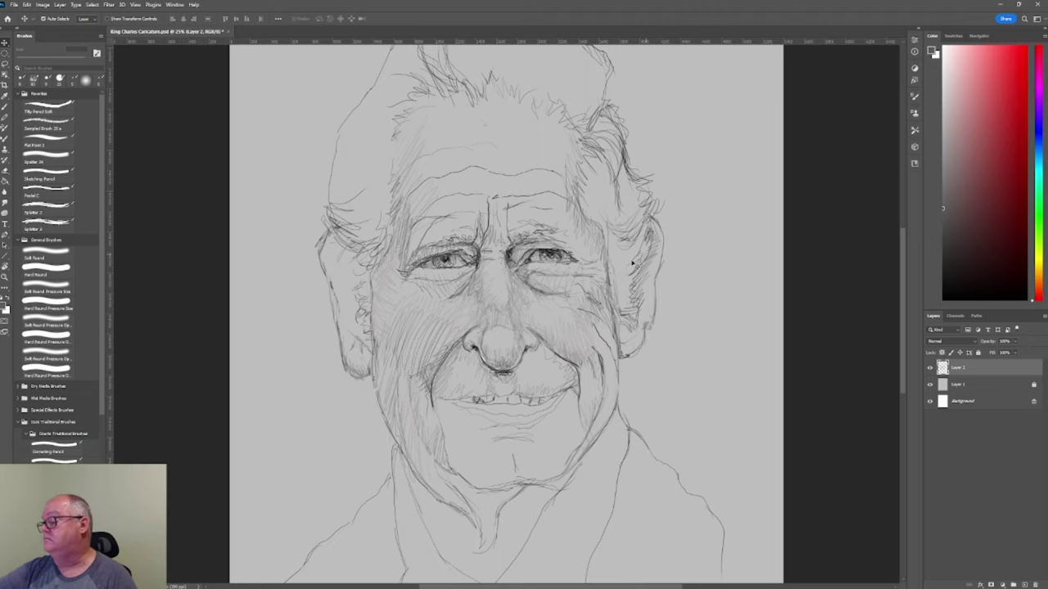
{"action": "key", "text": "b"}
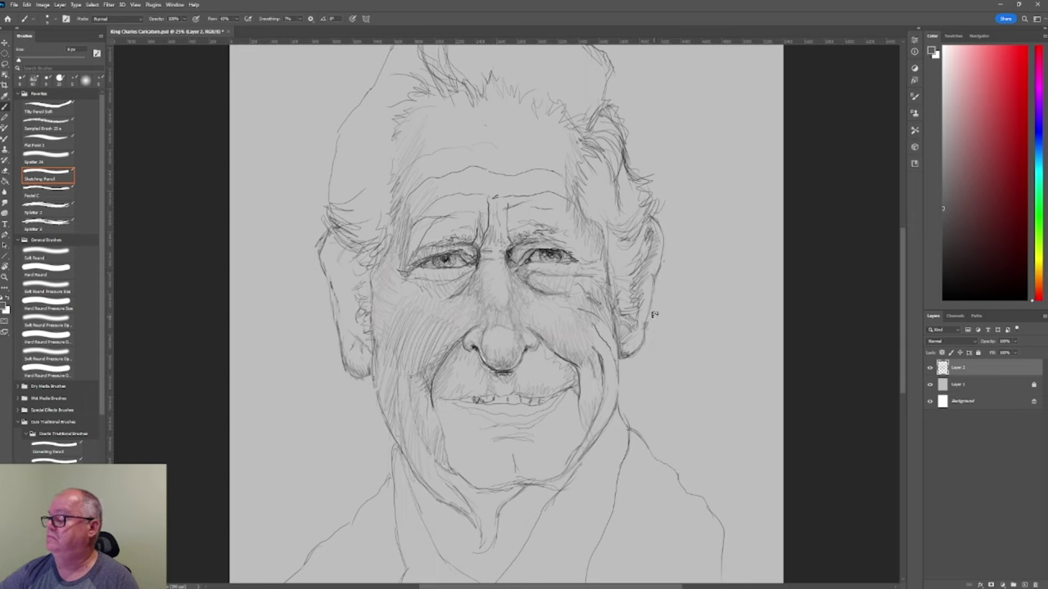
Adjust the pencil brush size and restore the Sketching Pencil preset settings.
{"action": "key", "text": "bracketleft"}
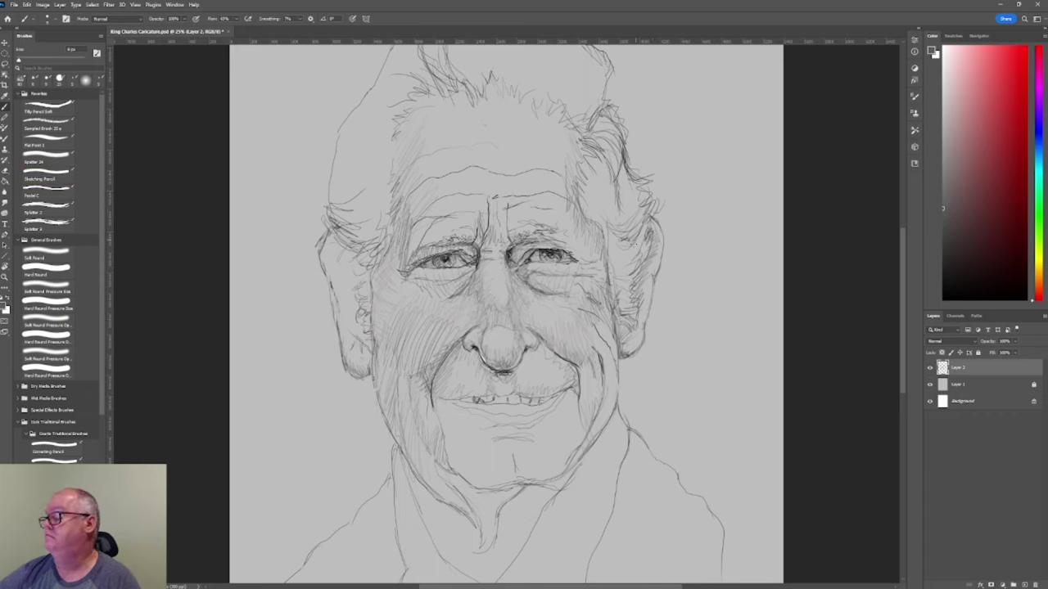
{"action": "key", "text": "bracketright"}
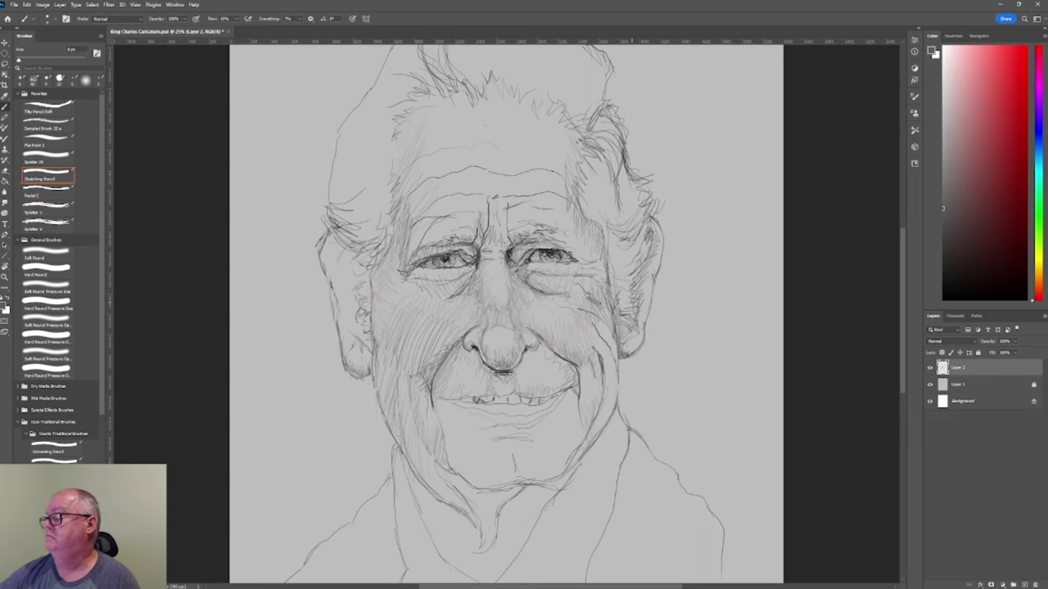
{"action": "key", "text": "bracketleft"}
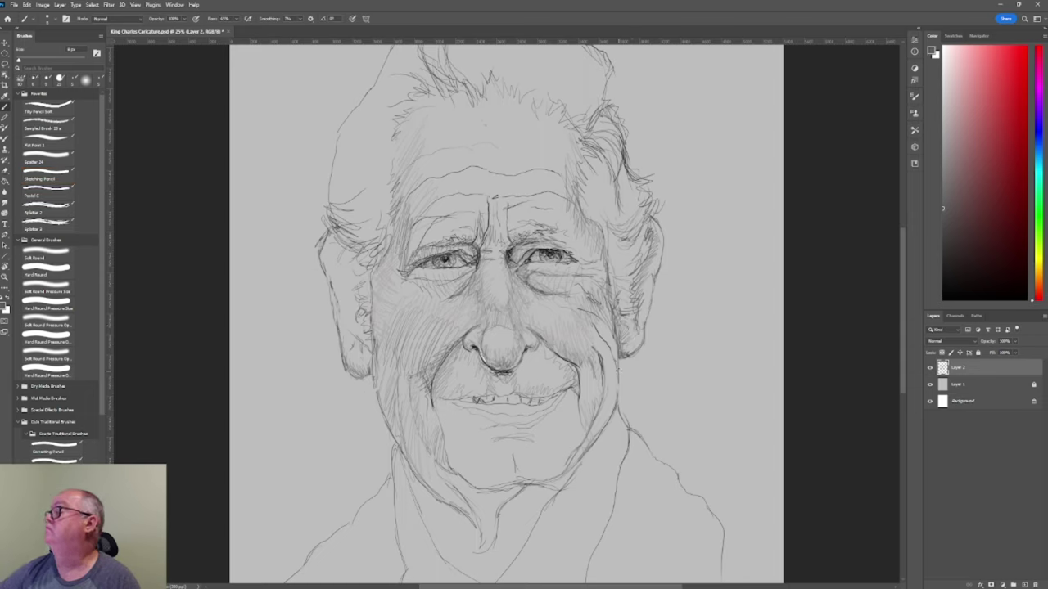
{"action": "left_click", "coordinate": [48, 178]}
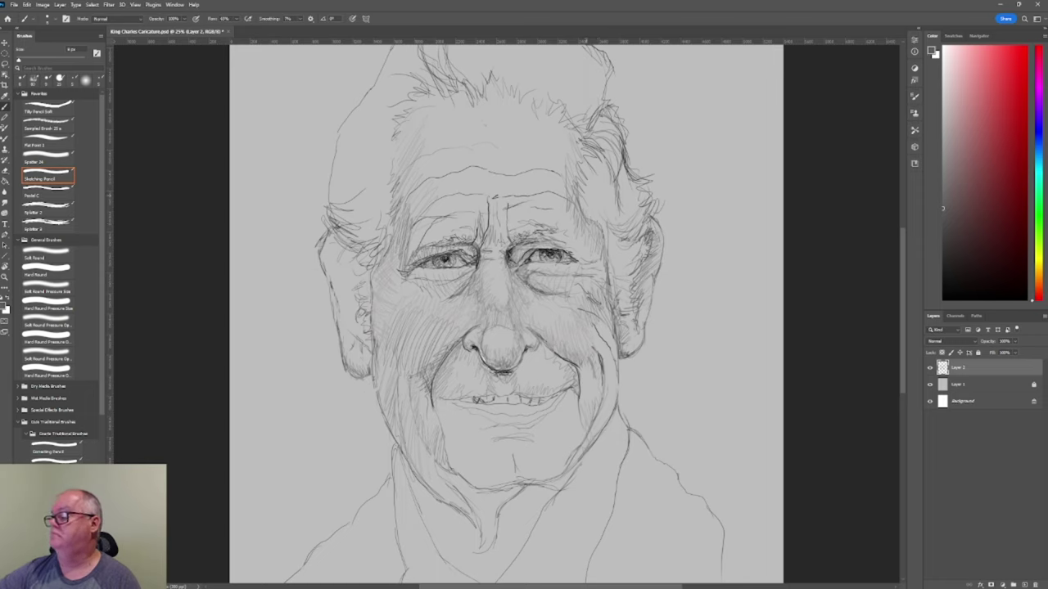
Sketch short strokes joining the ear to the hair edge, right cheek and temple.
{"action": "left_click_drag", "start_coordinate": [579, 188], "coordinate": [596, 204]}
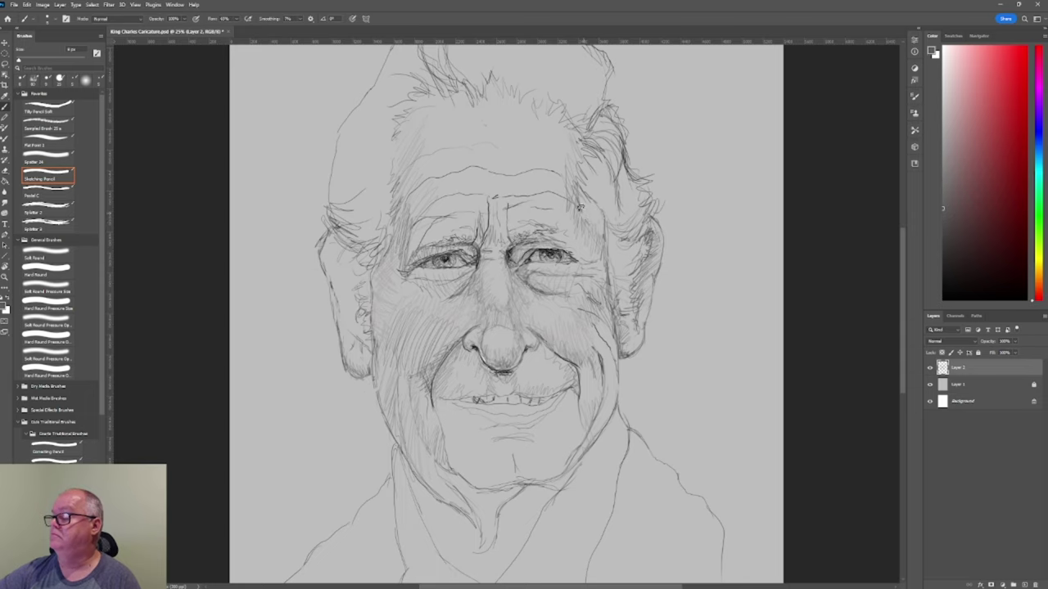
{"action": "key", "text": "bracketright"}
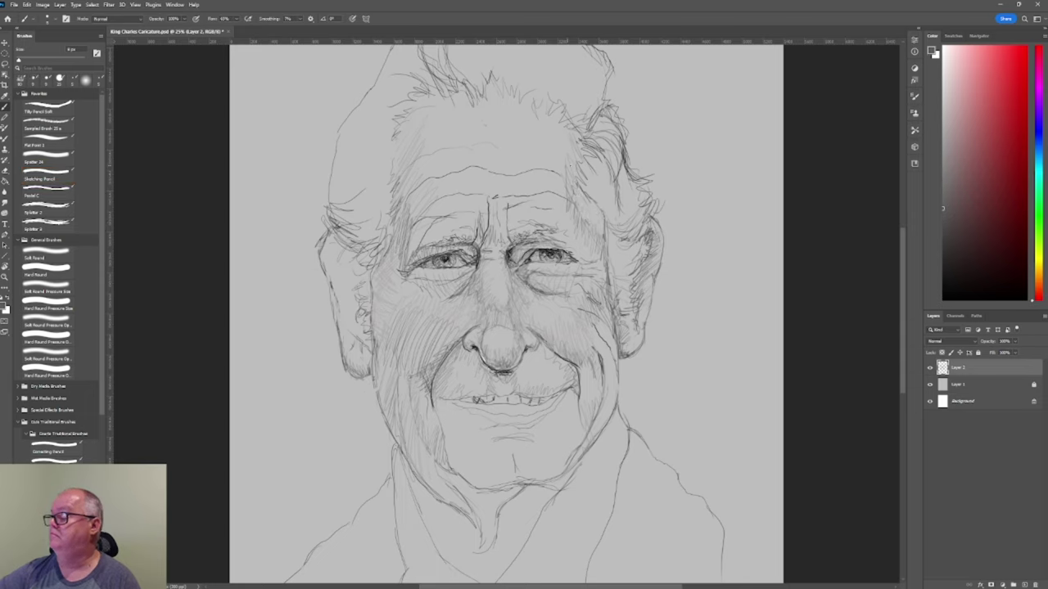
{"action": "key", "text": "bracketleft"}
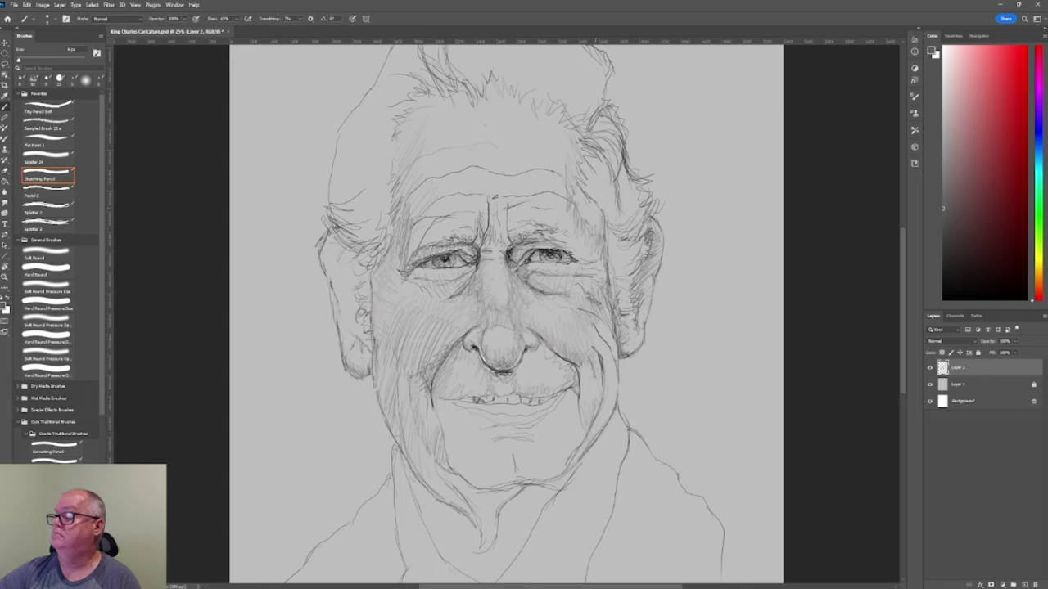
{"action": "left_click_drag", "start_coordinate": [585, 204], "coordinate": [589, 232]}
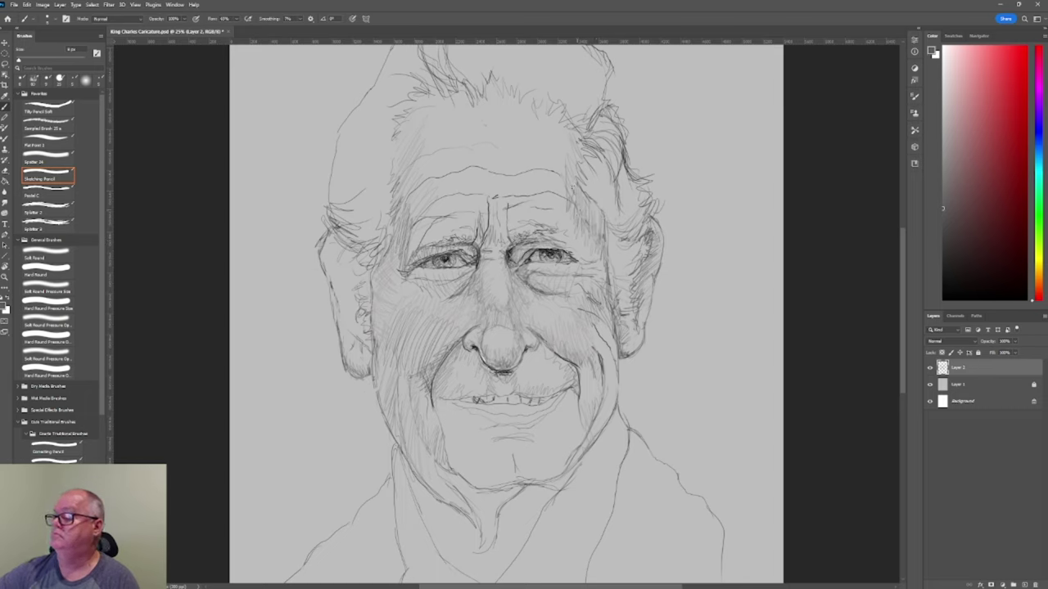
{"action": "left_click_drag", "start_coordinate": [575, 186], "coordinate": [572, 202]}
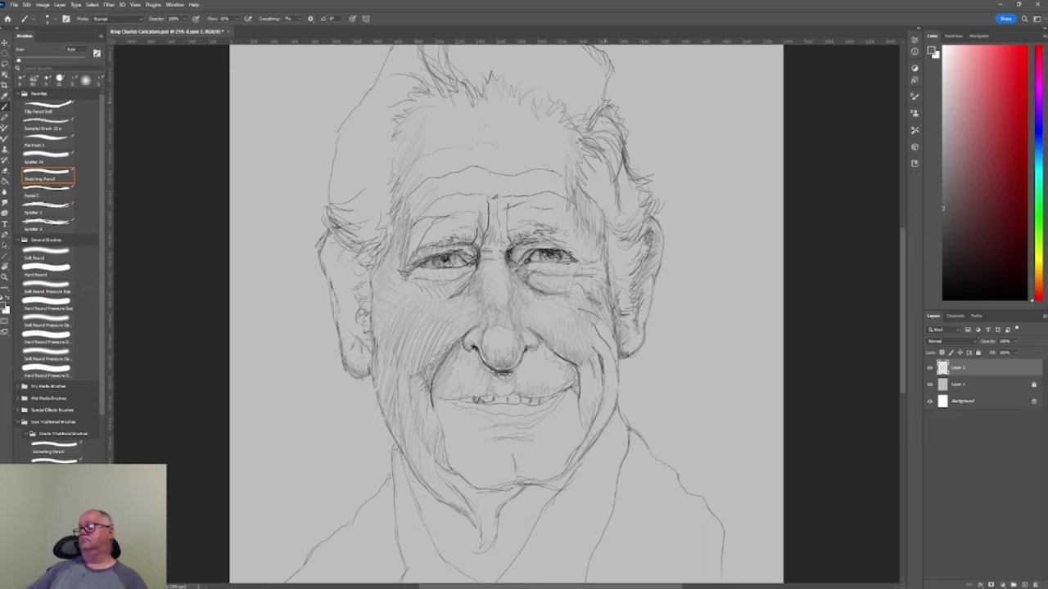